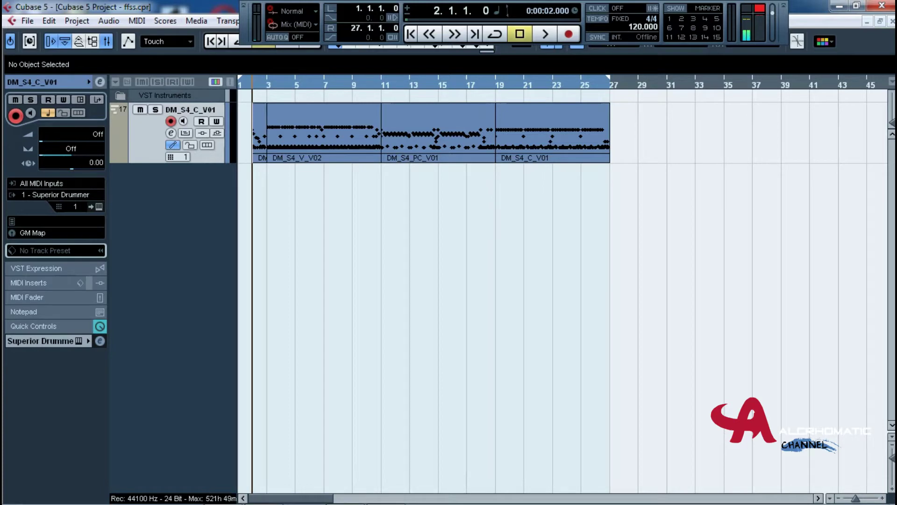
drag(244, 24, 252, 24)
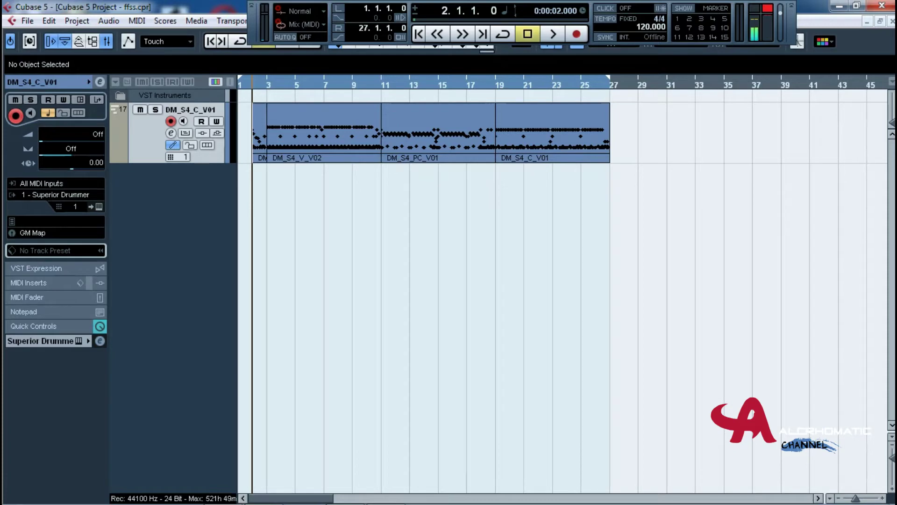
mouse_move(253, 26)
mouse_down()
mouse_move(270, 52)
mouse_move(255, 26)
mouse_up()
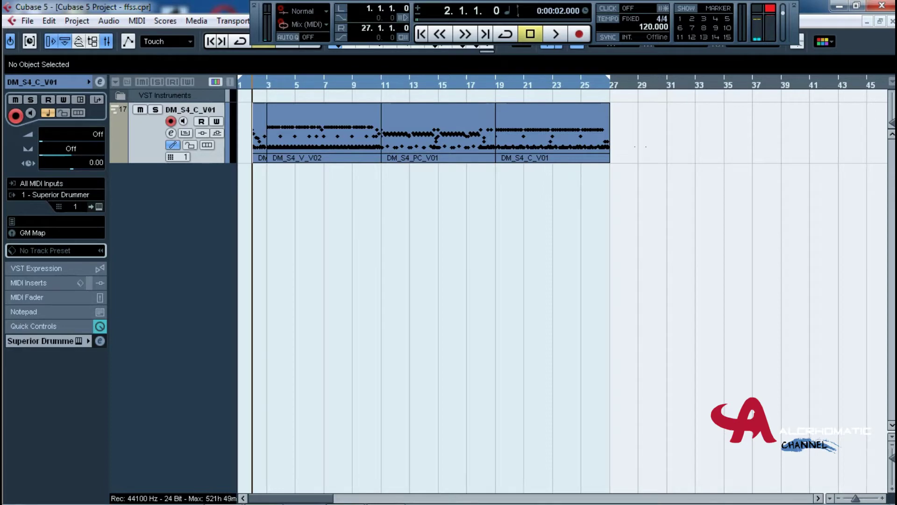
drag(646, 146, 611, 135)
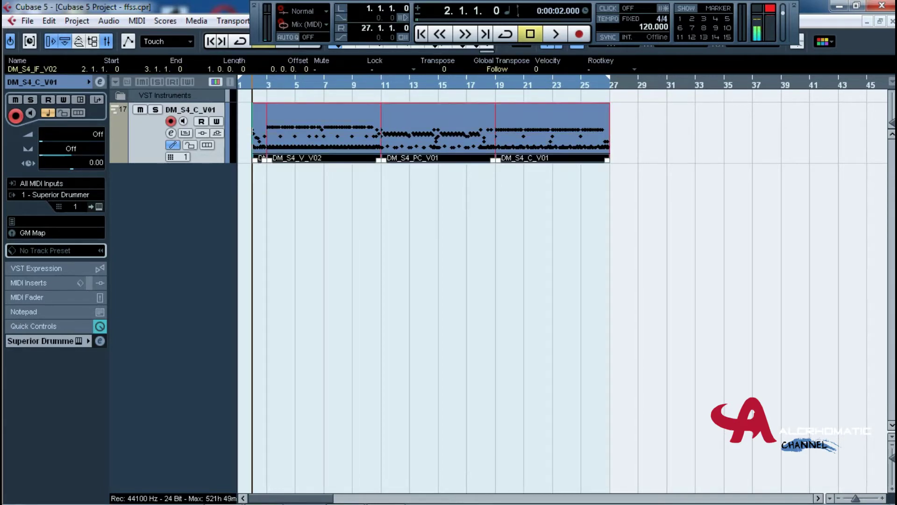
click(635, 140)
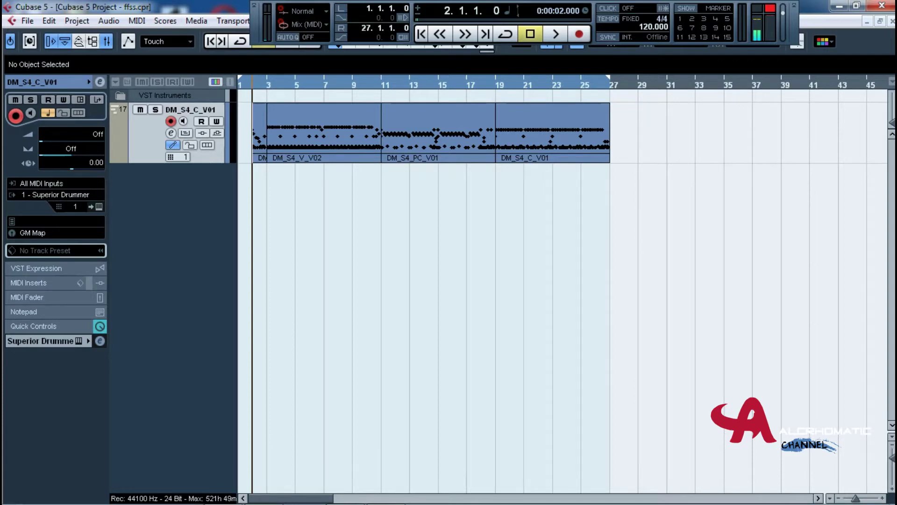
drag(256, 24, 227, 24)
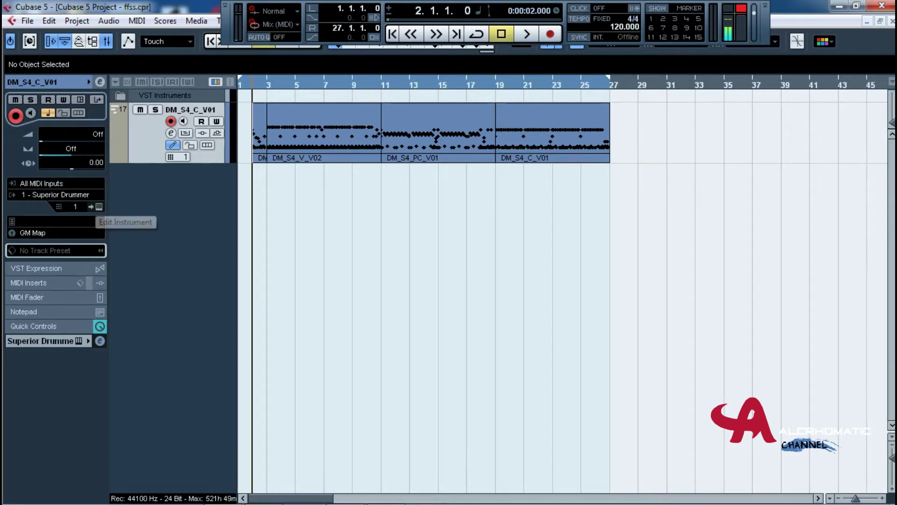
Open the Superior Drummer instrument of the DM_S4_C_V01 track to view its drum kit, and close it again.
click(98, 206)
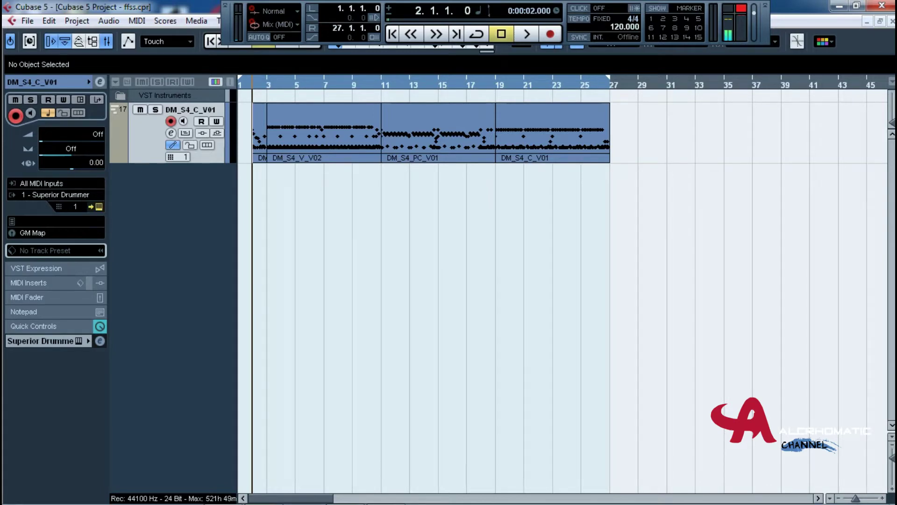
key(Return)
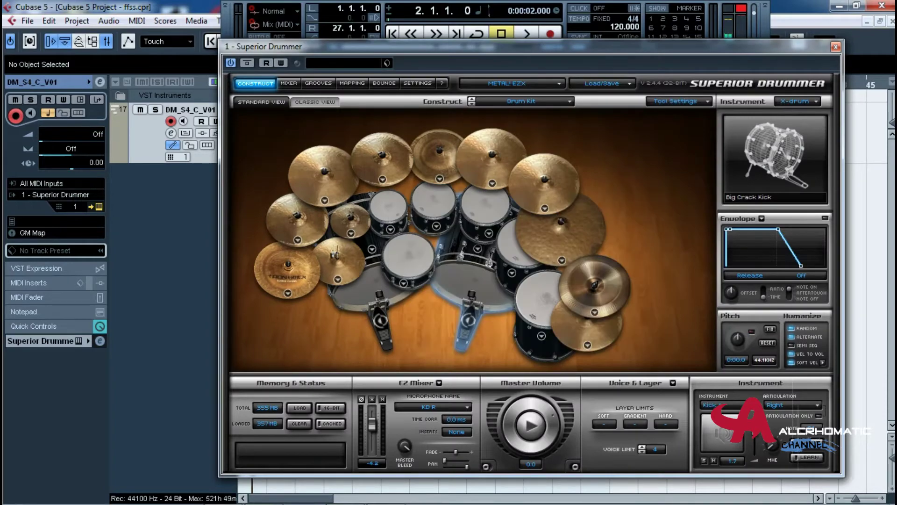
drag(528, 46, 587, 157)
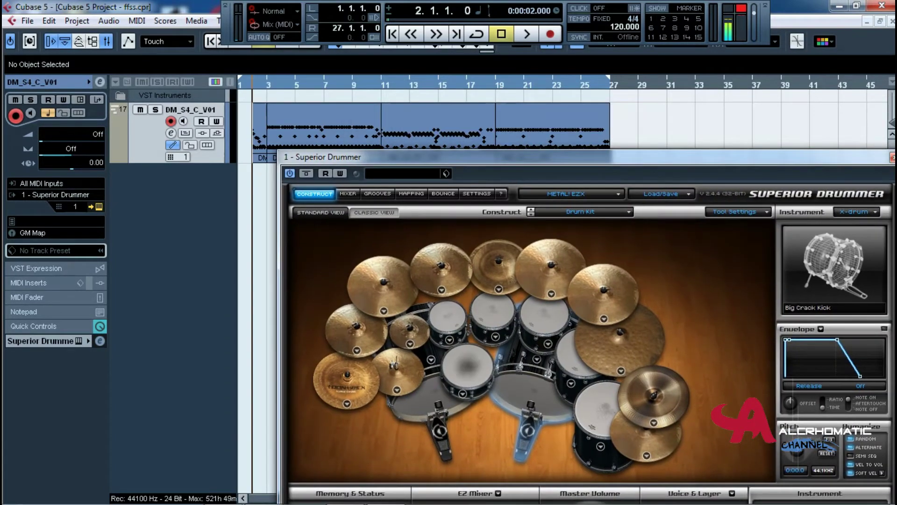
drag(588, 157, 487, 70)
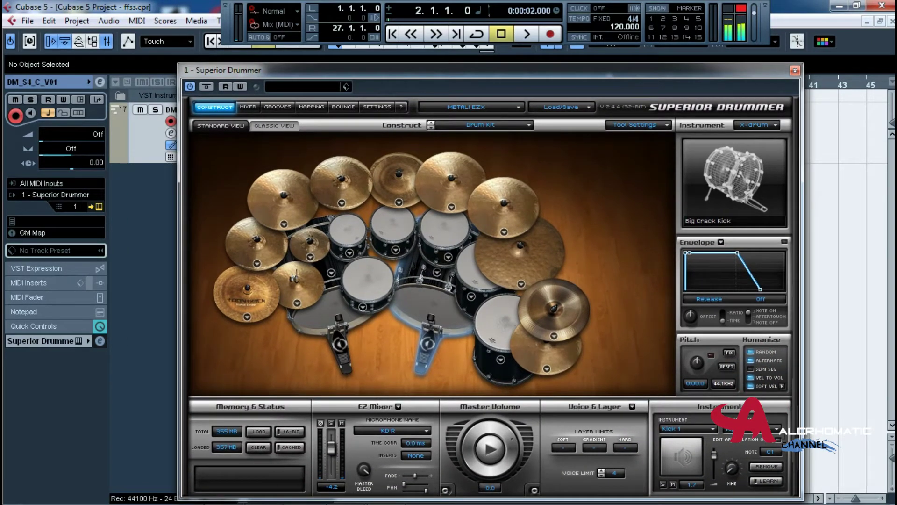
click(795, 70)
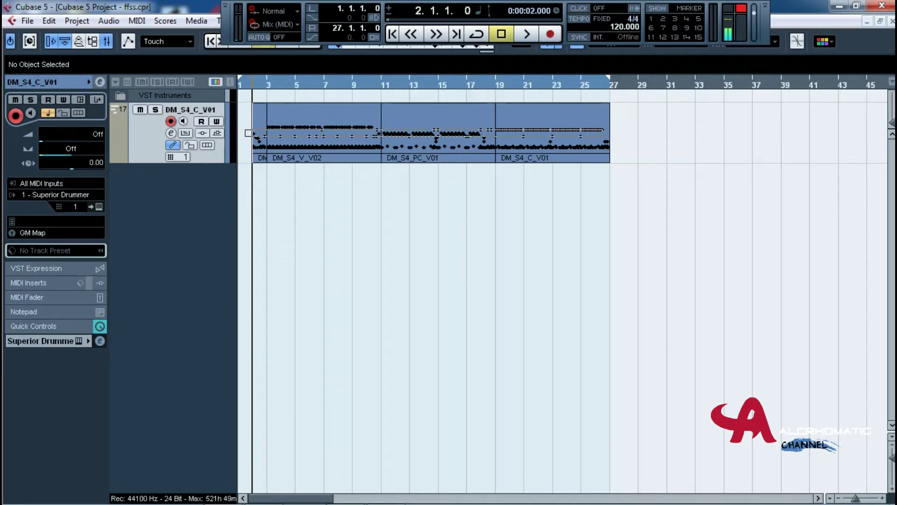
Play back the MIDI drum parts on the DM_S4_C_V01 track from bar 2 and stop playback.
key(ctrl+a)
key(ctrl+shift+a)
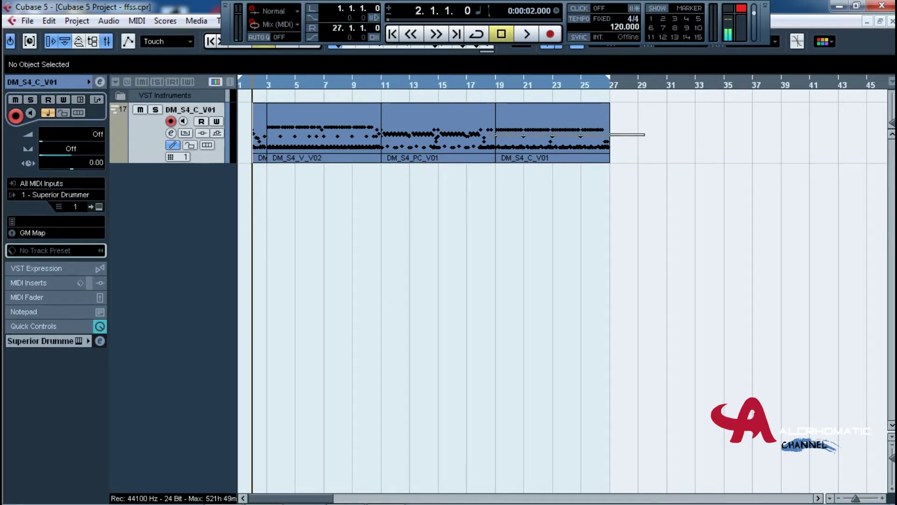
key(ctrl+a)
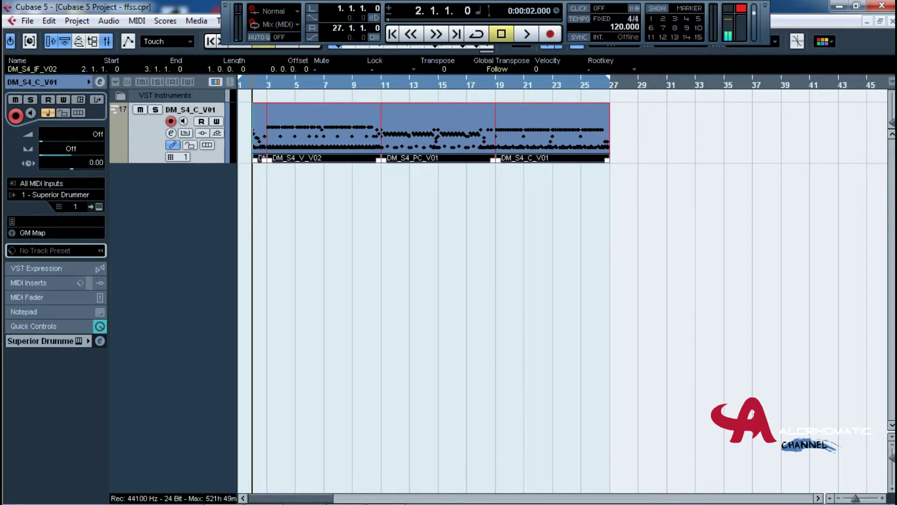
key(ctrl+shift+a)
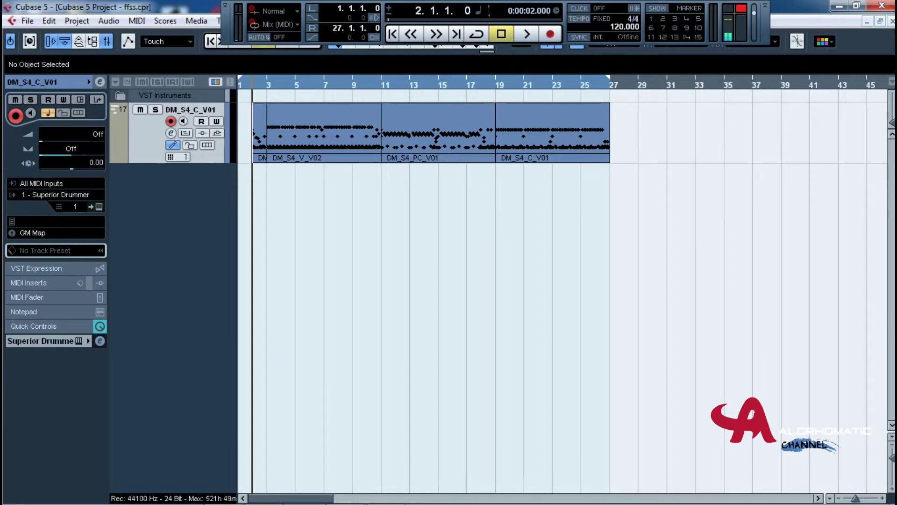
key(space)
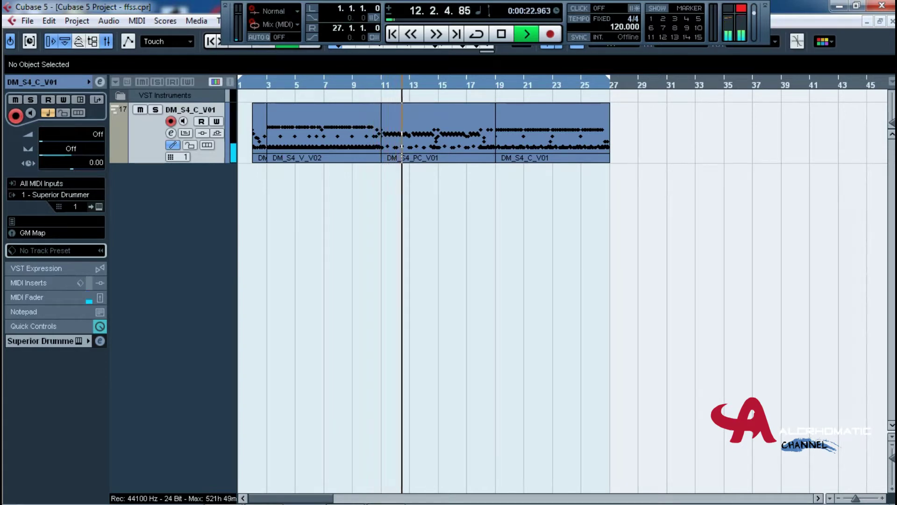
key(space)
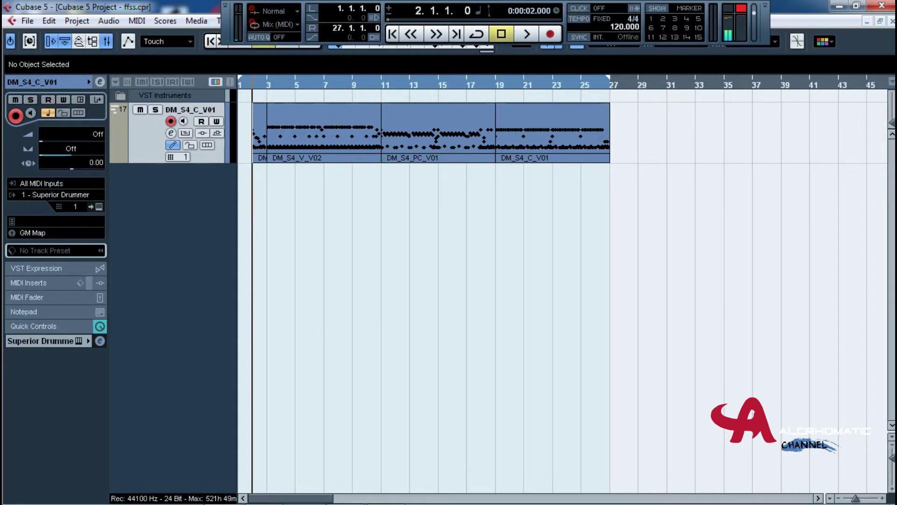
key(ctrl+a)
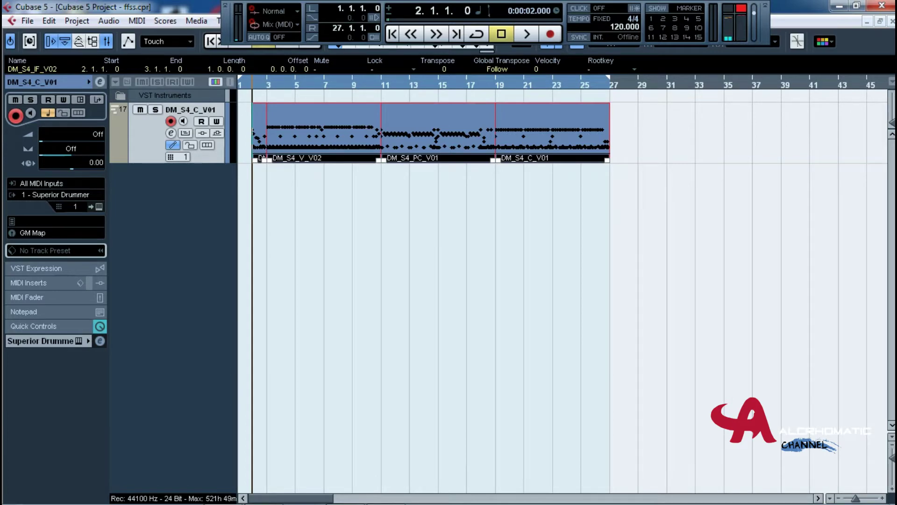
key(ctrl+shift+a)
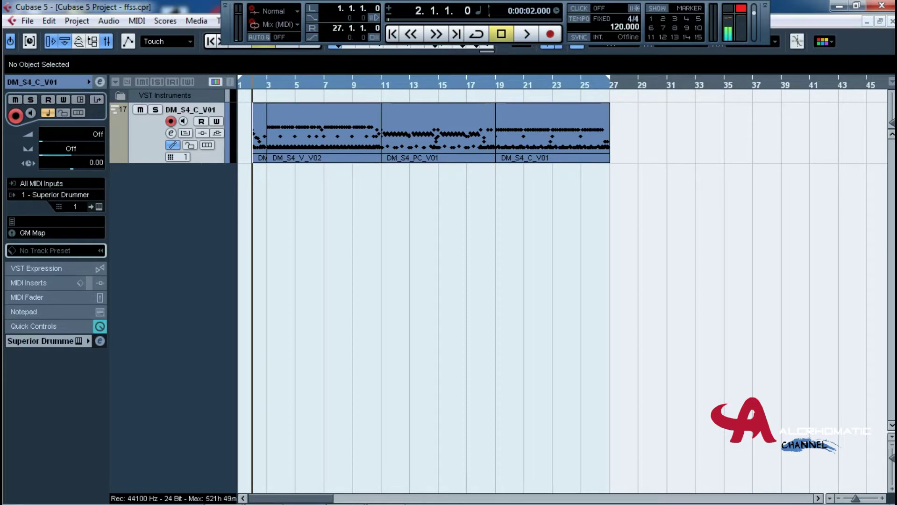
Examine the drum kit and mixer pages of the track's Superior Drummer instrument, and close its window.
click(99, 206)
drag(327, 70, 428, 139)
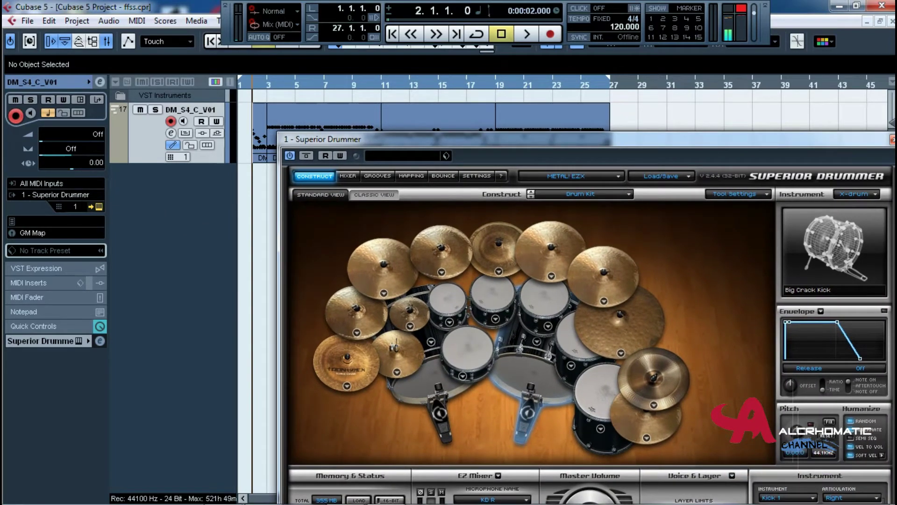
mouse_move(427, 139)
mouse_down()
mouse_move(400, 129)
mouse_move(429, 130)
mouse_up()
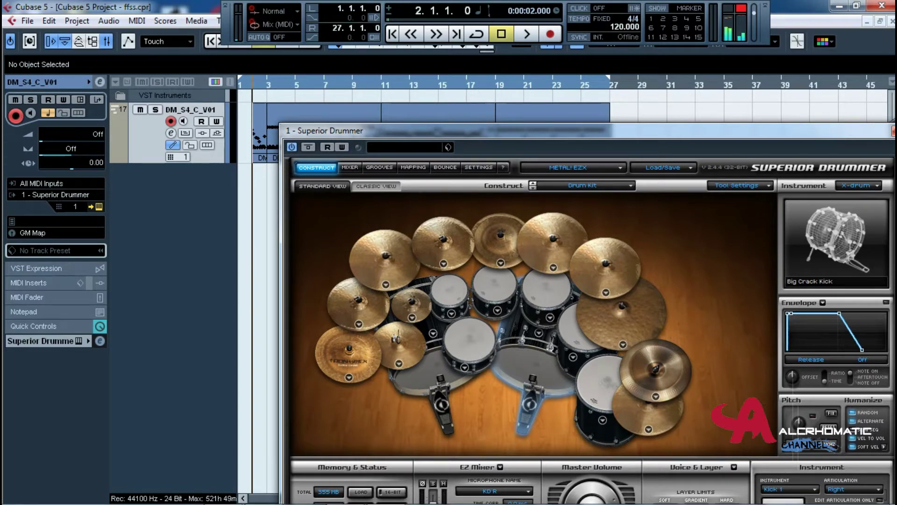
drag(514, 131, 498, 101)
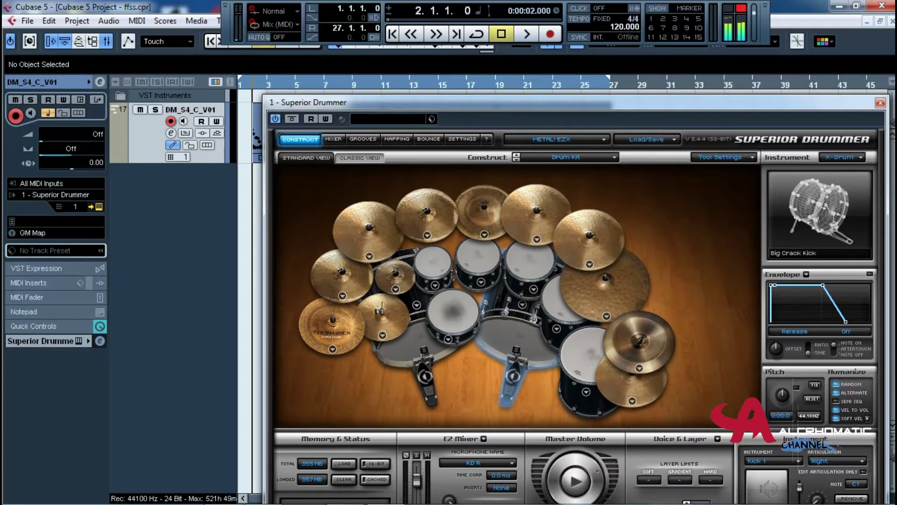
drag(468, 98, 461, 74)
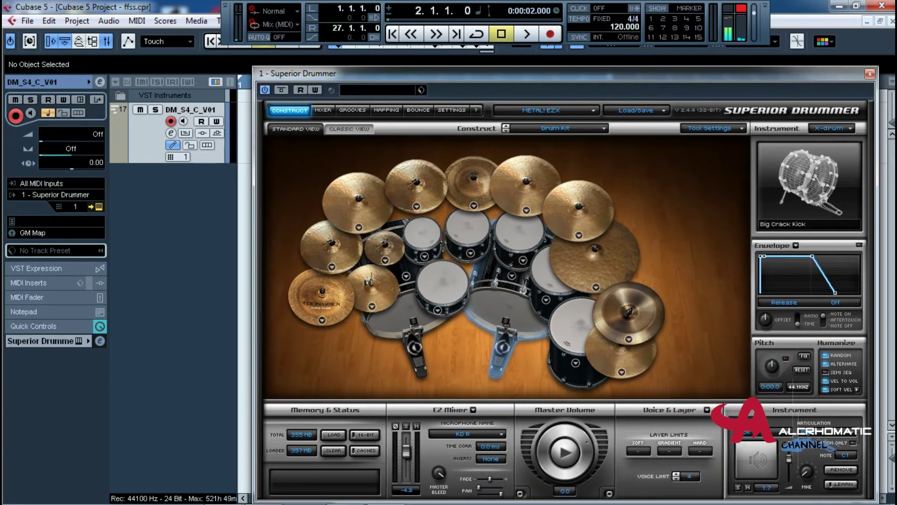
click(323, 110)
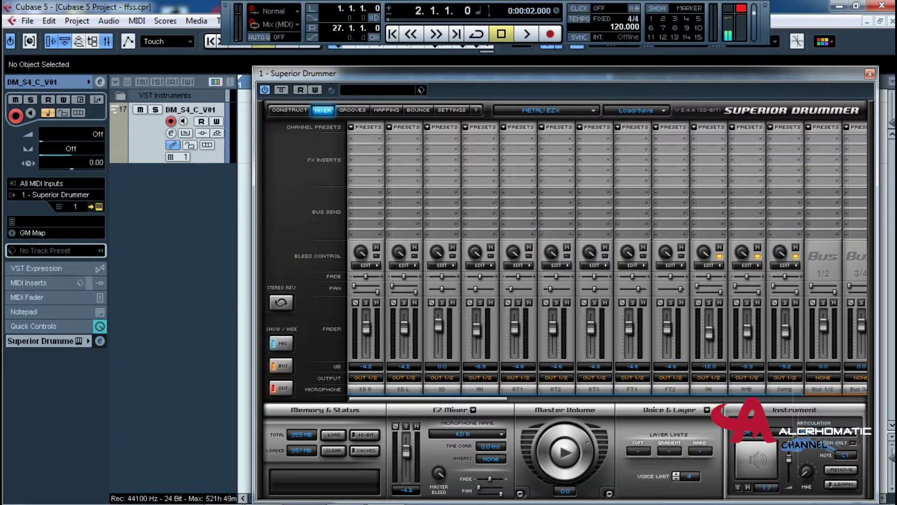
click(290, 110)
drag(374, 74, 353, 94)
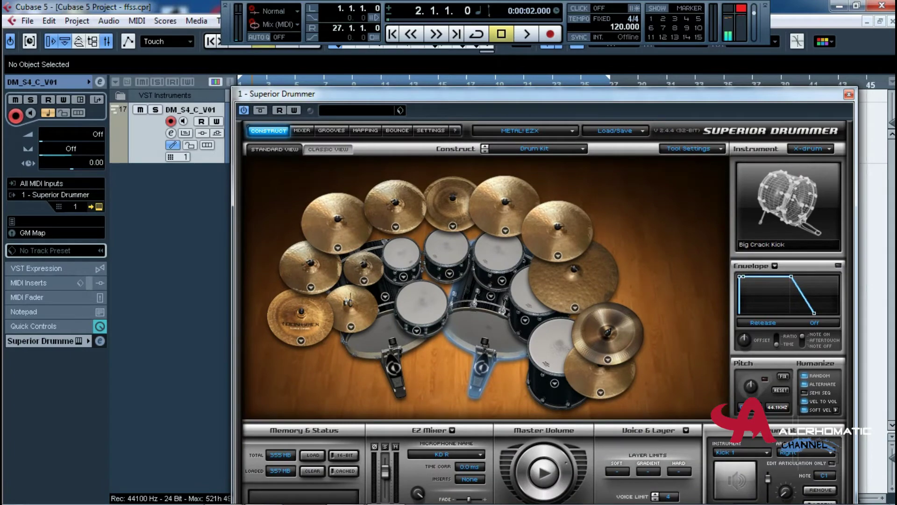
drag(353, 94, 363, 57)
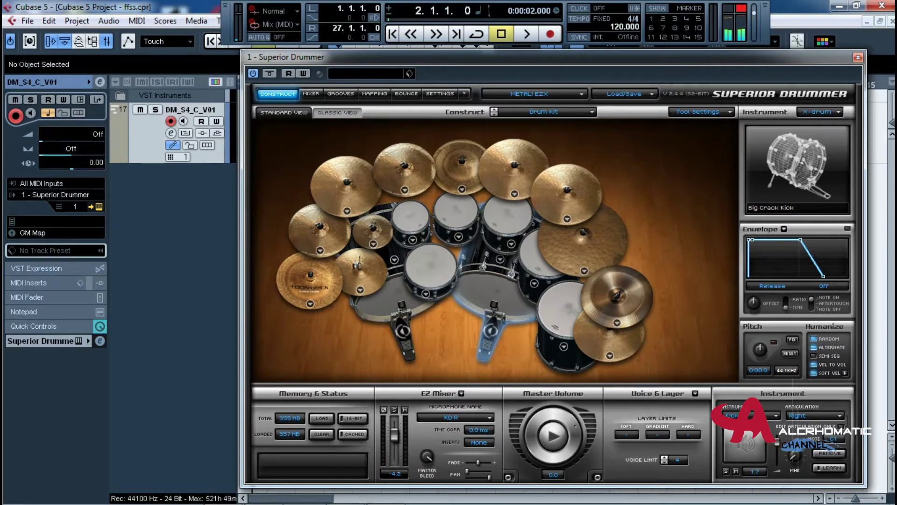
drag(467, 57, 449, 62)
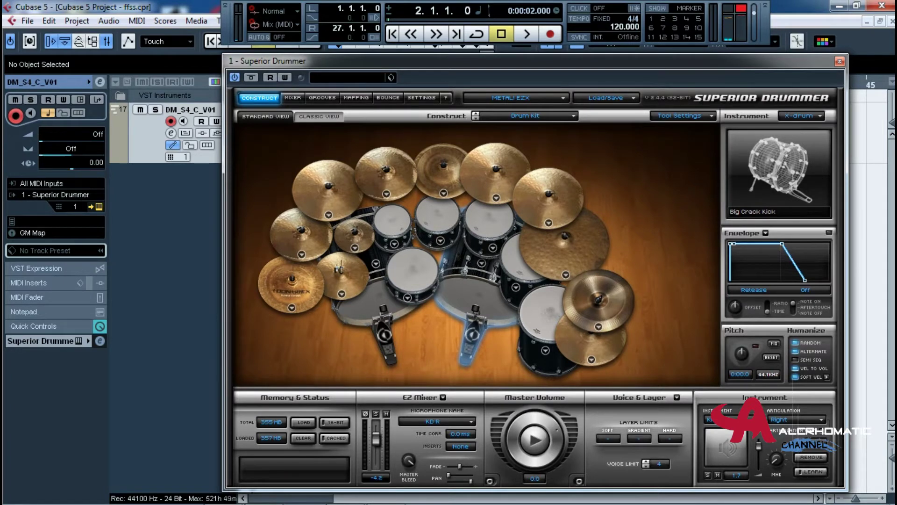
click(840, 62)
Add one group channel track with a Stereo configuration below the drum track.
drag(766, 26, 802, 61)
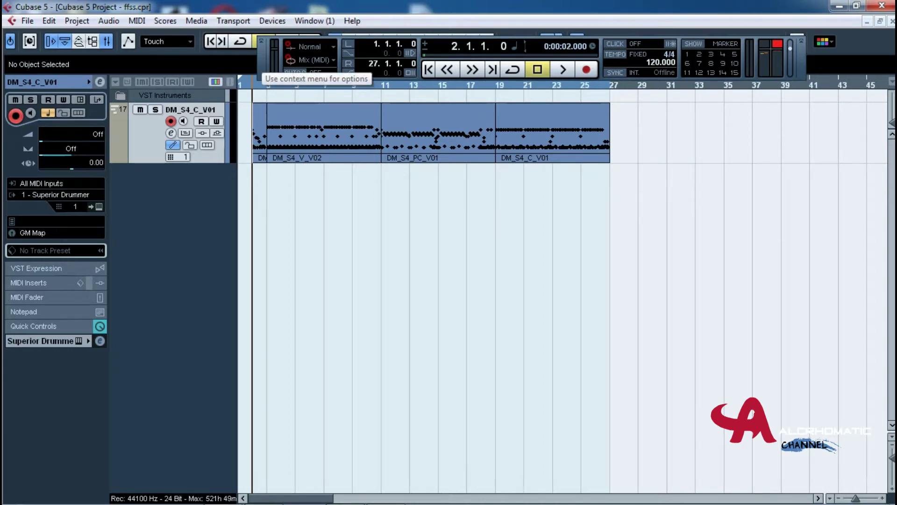
drag(260, 52, 270, 50)
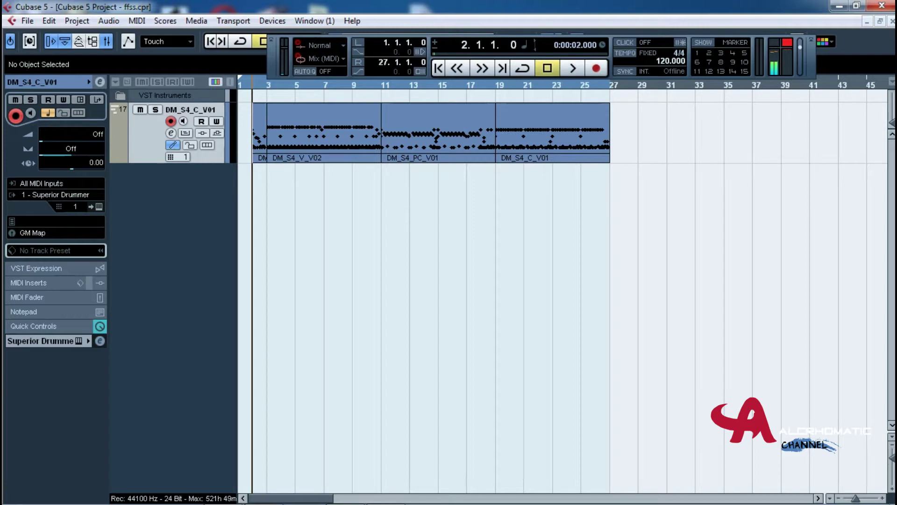
right_click(179, 185)
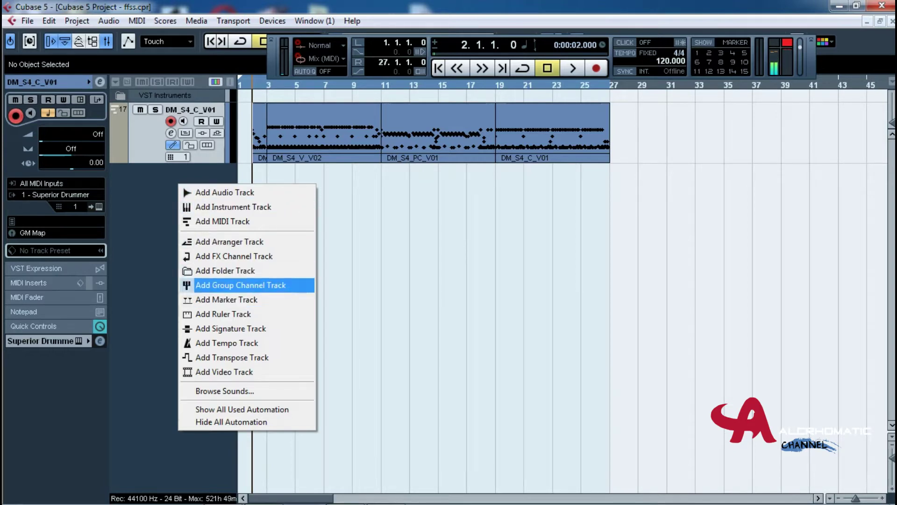
click(241, 285)
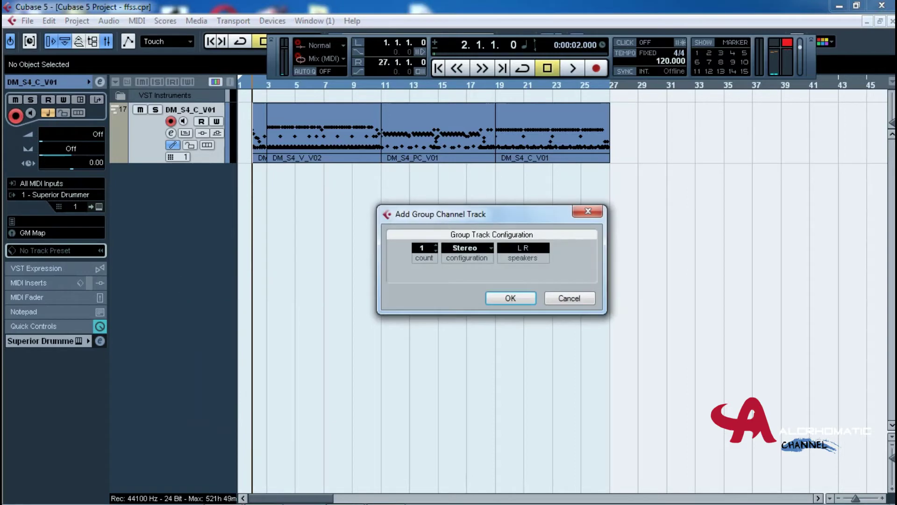
drag(493, 214, 453, 215)
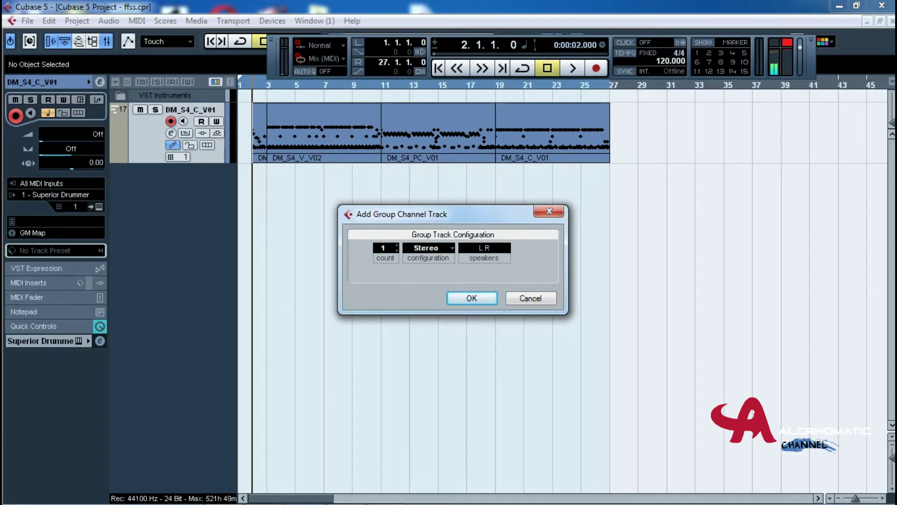
click(428, 248)
click(435, 261)
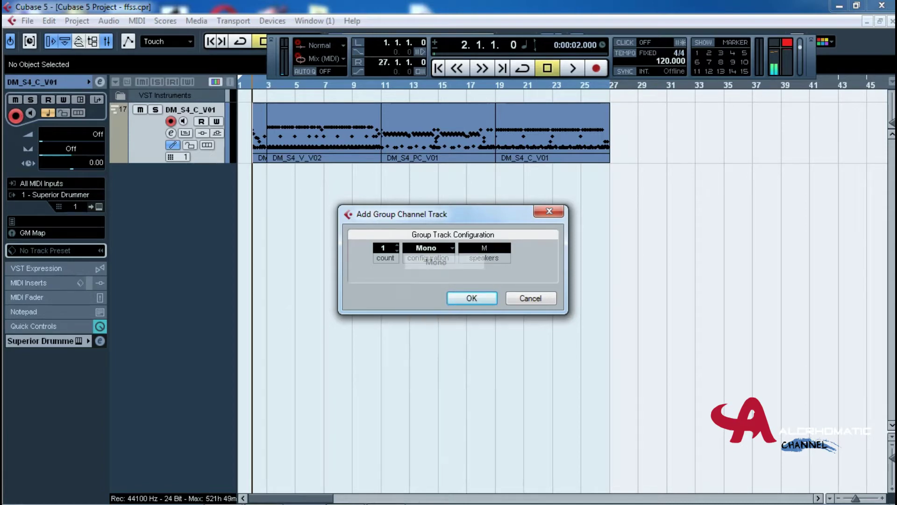
click(428, 247)
click(437, 276)
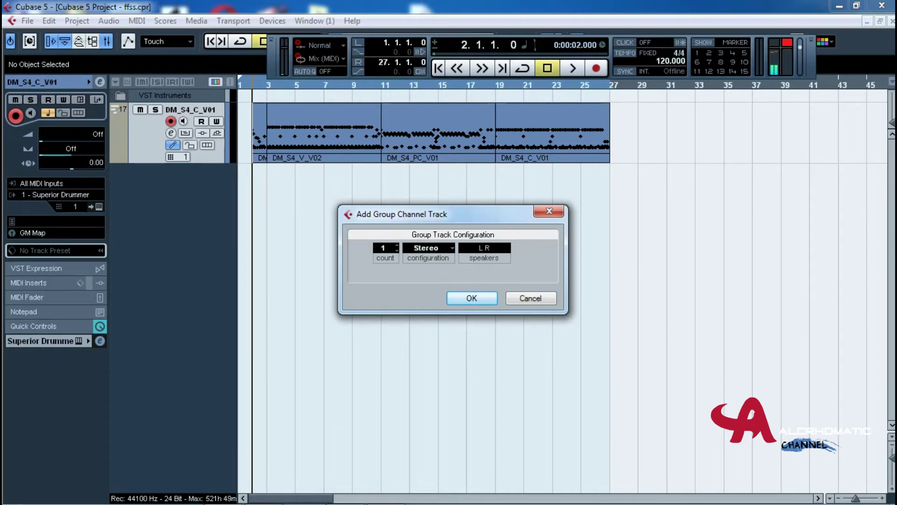
key(Return)
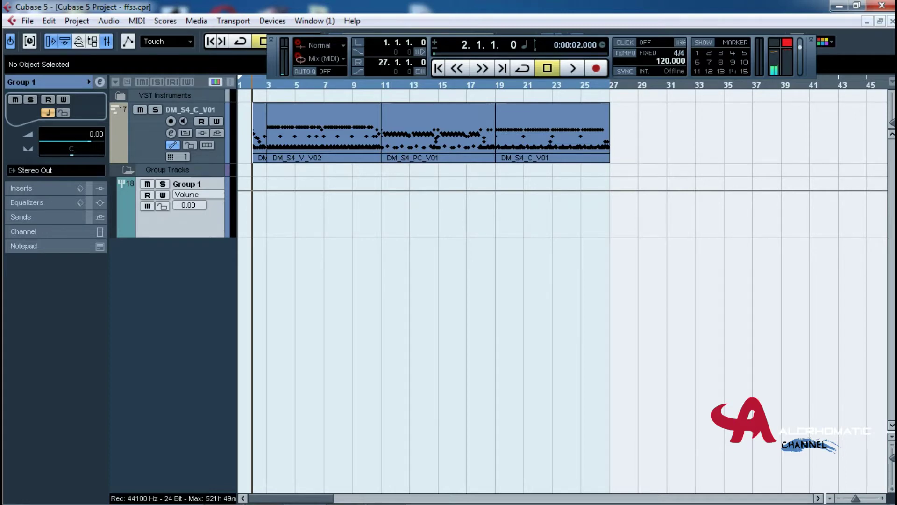
Reposition the floating transport panel and collapse the Group Tracks folder.
mouse_move(272, 59)
mouse_down()
mouse_move(271, 39)
mouse_move(264, 50)
mouse_up()
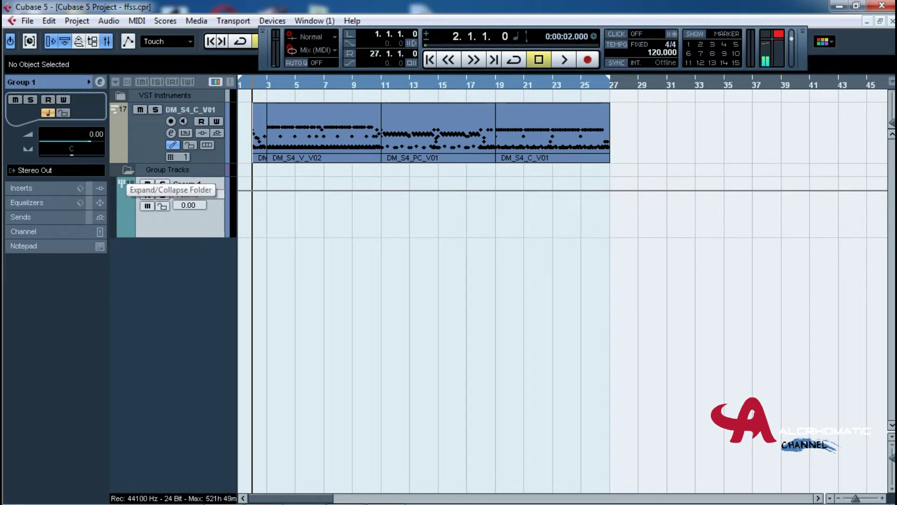
click(122, 183)
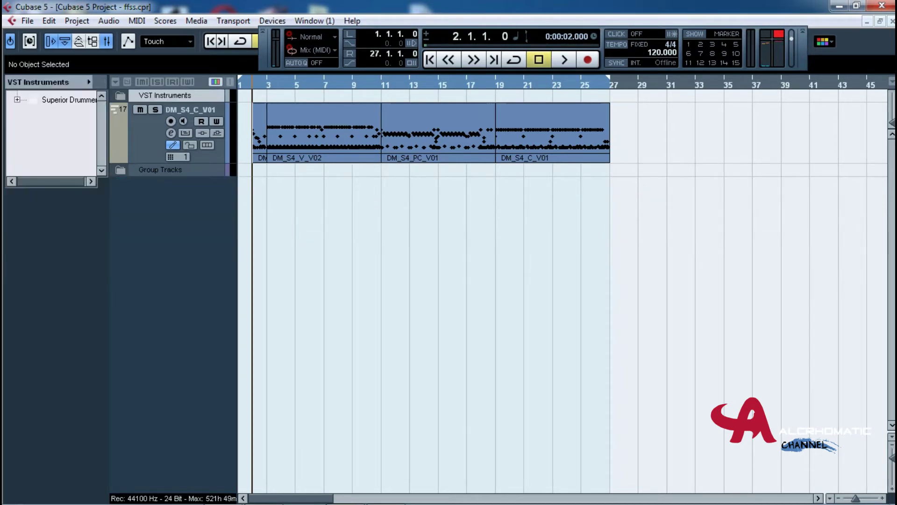
Select the DM_S4_C_V01 track, open the Mixer and move its window further below the transport panel.
click(148, 132)
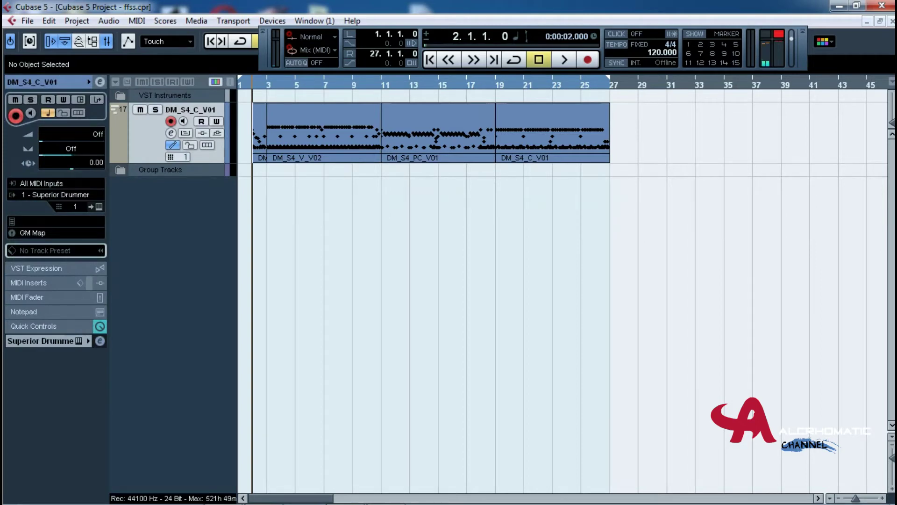
mouse_move(263, 52)
mouse_down()
mouse_move(264, 67)
mouse_move(272, 64)
mouse_move(264, 59)
mouse_up()
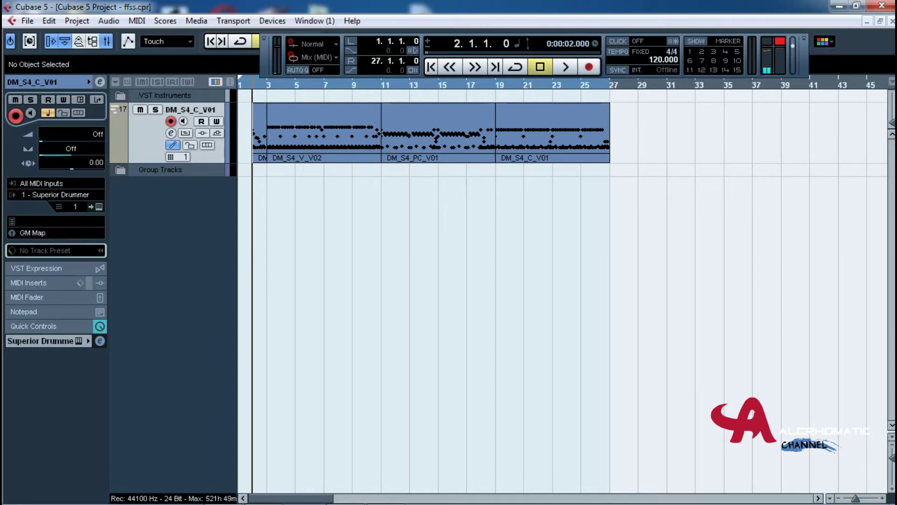
key(F3)
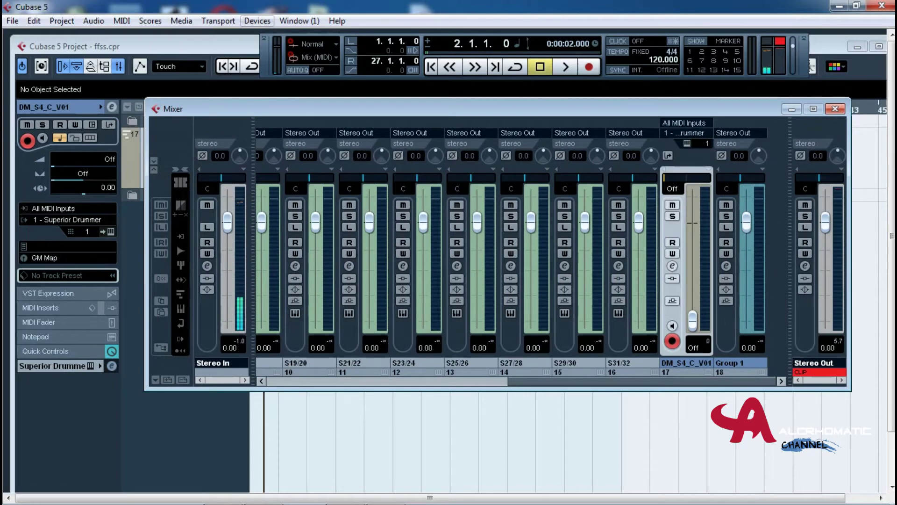
click(257, 21)
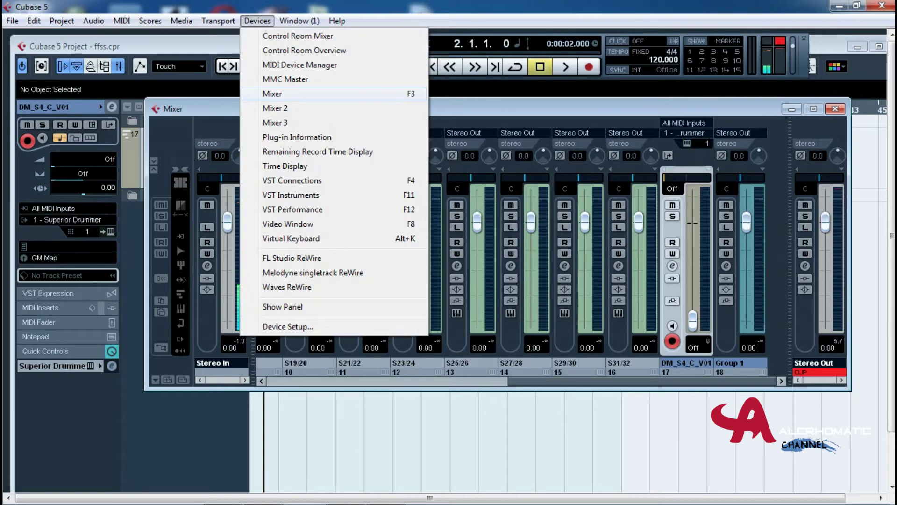
click(272, 93)
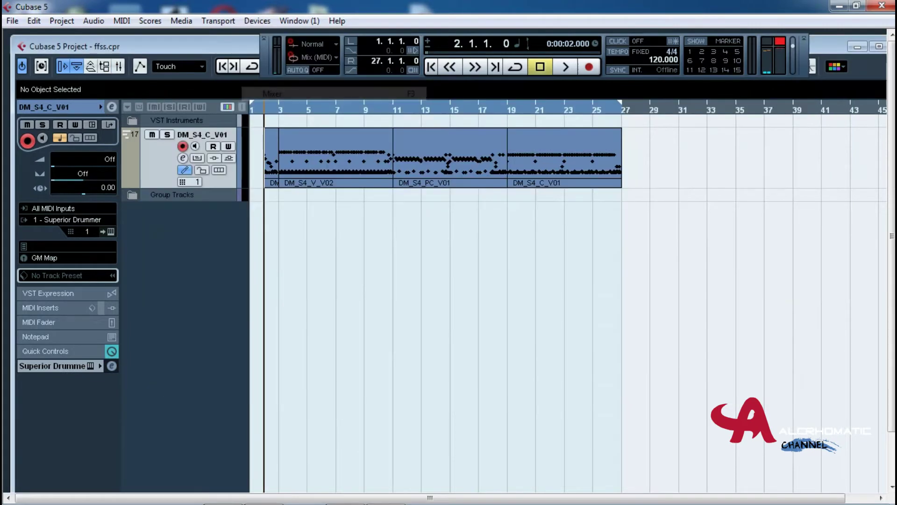
click(257, 21)
click(273, 94)
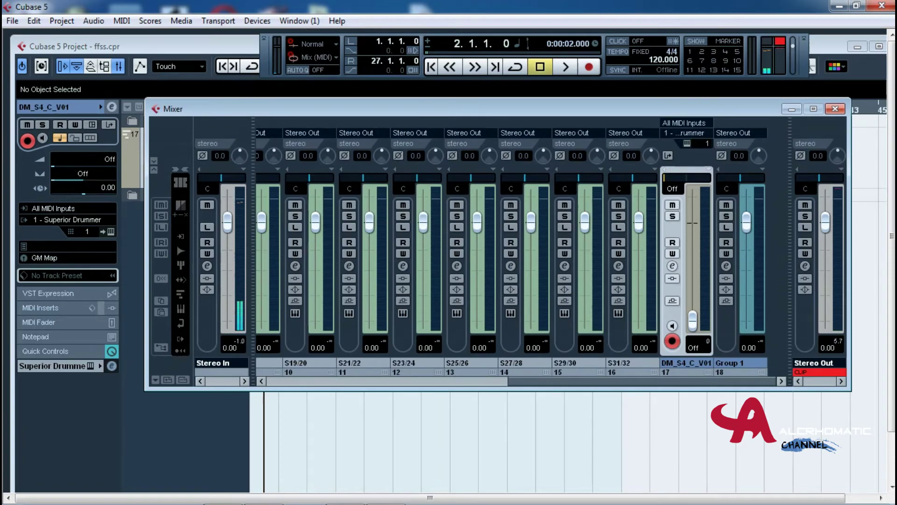
drag(467, 108, 476, 172)
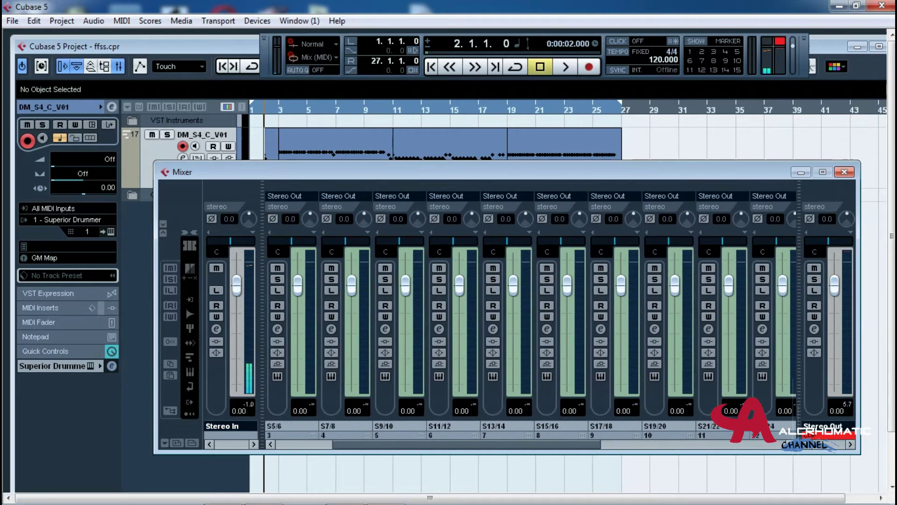
Play back the drums in short bursts to check the signal on the S1/2 mixer channel, leaving that channel selected.
key(space)
key(space)
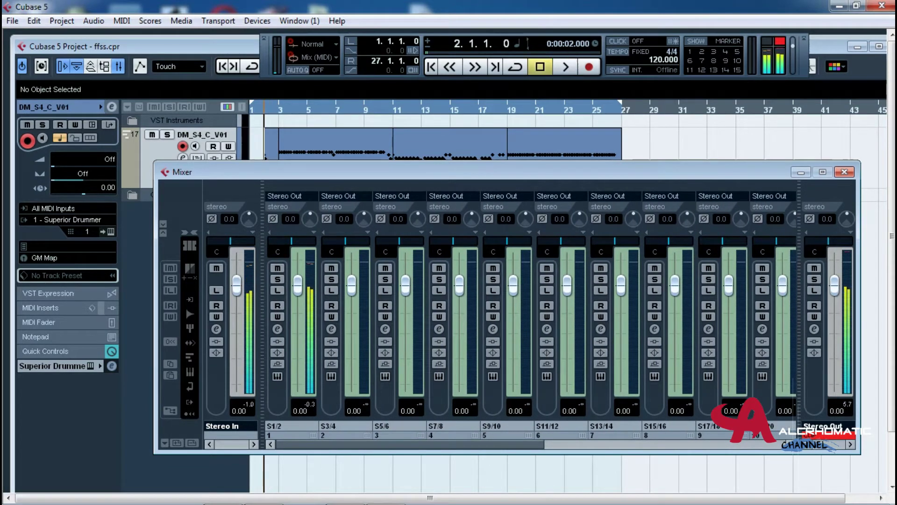
click(276, 426)
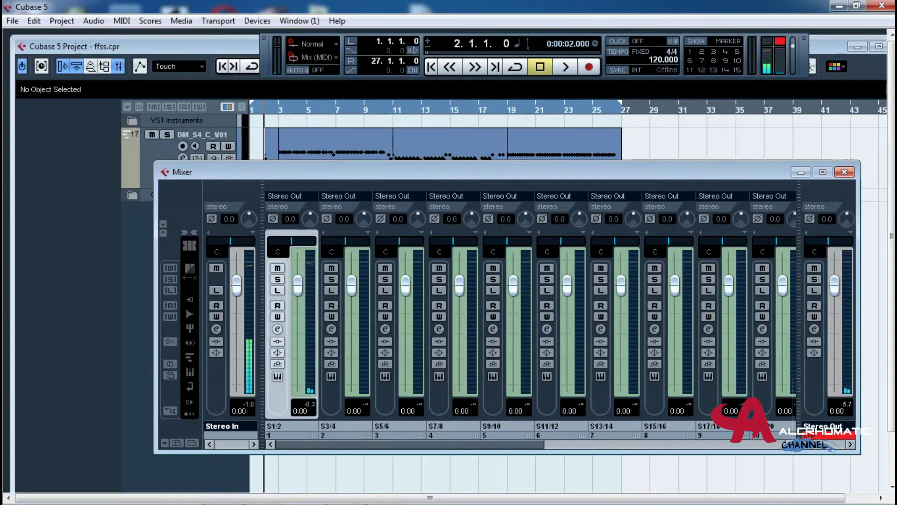
click(223, 425)
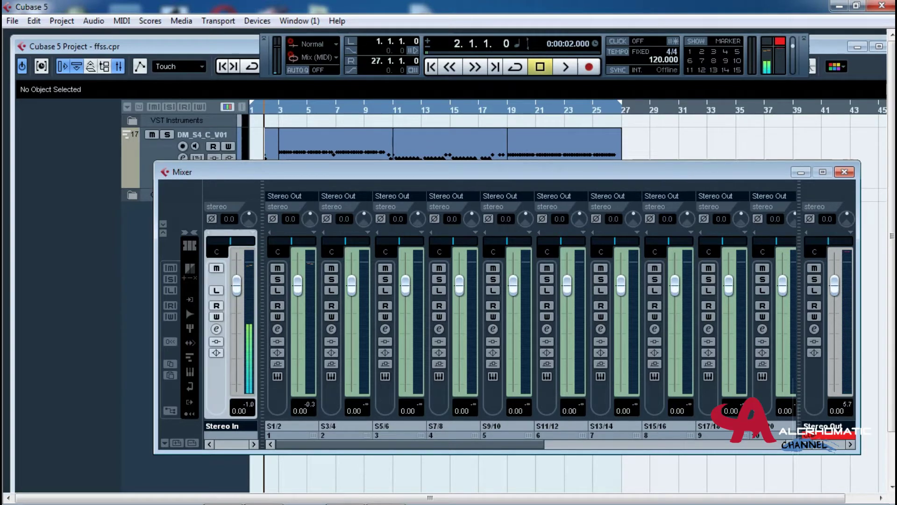
click(275, 426)
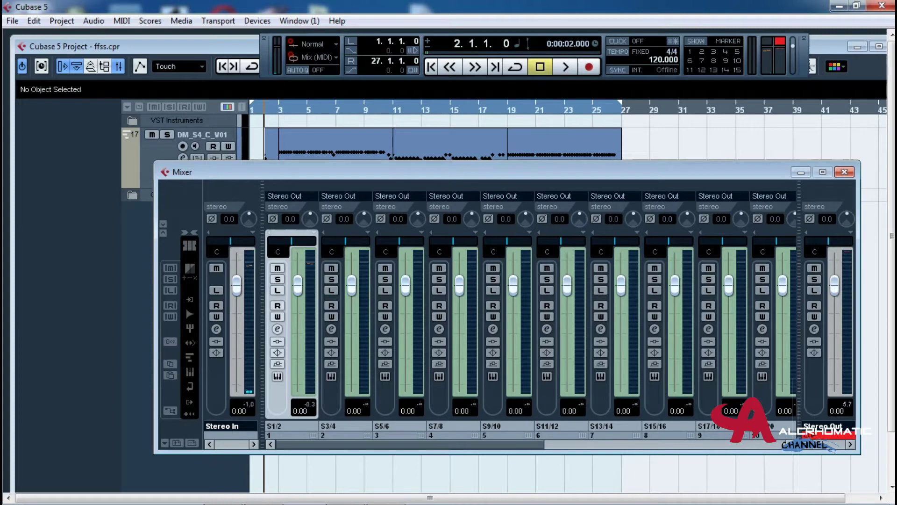
key(space)
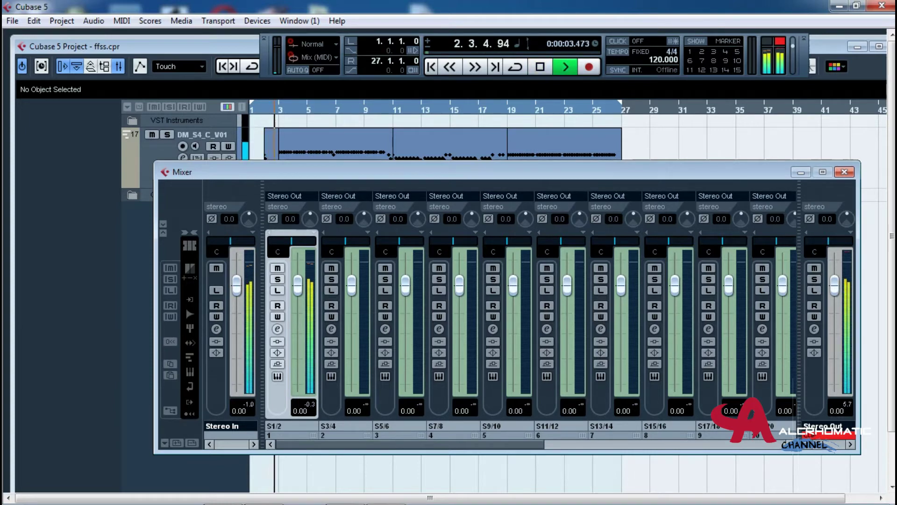
key(space)
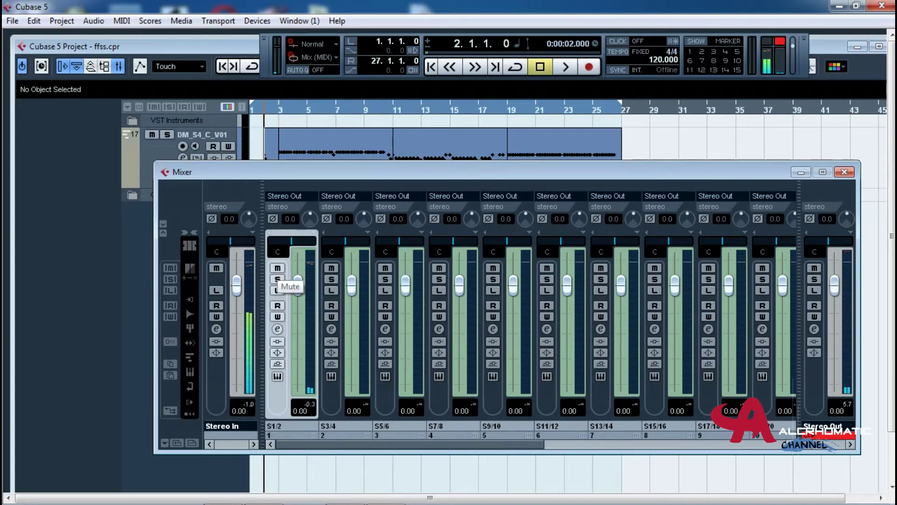
key(space)
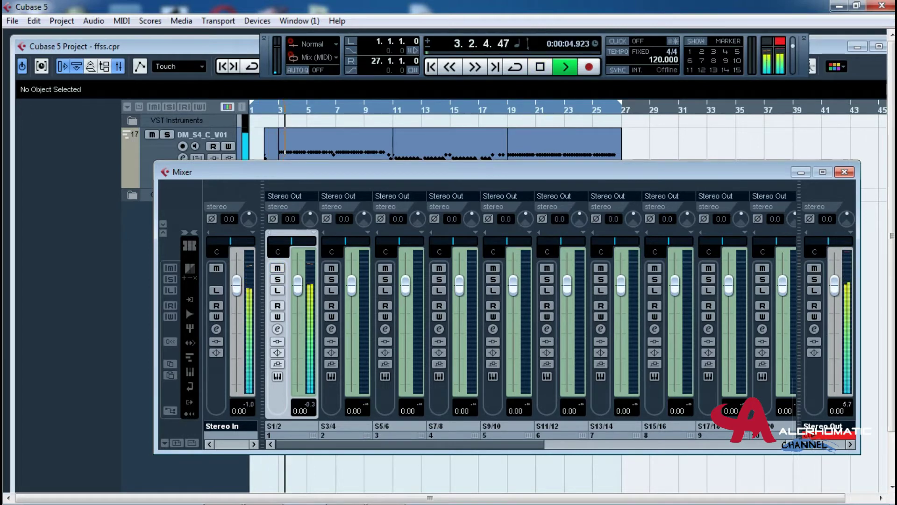
key(space)
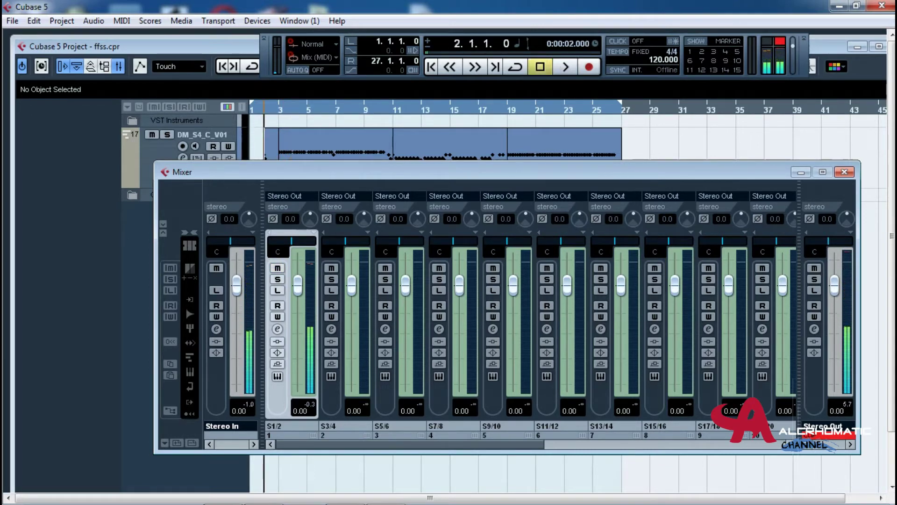
Route the output of the S1/2 mixer channel to Group 1 and close the Mixer.
drag(468, 172, 482, 139)
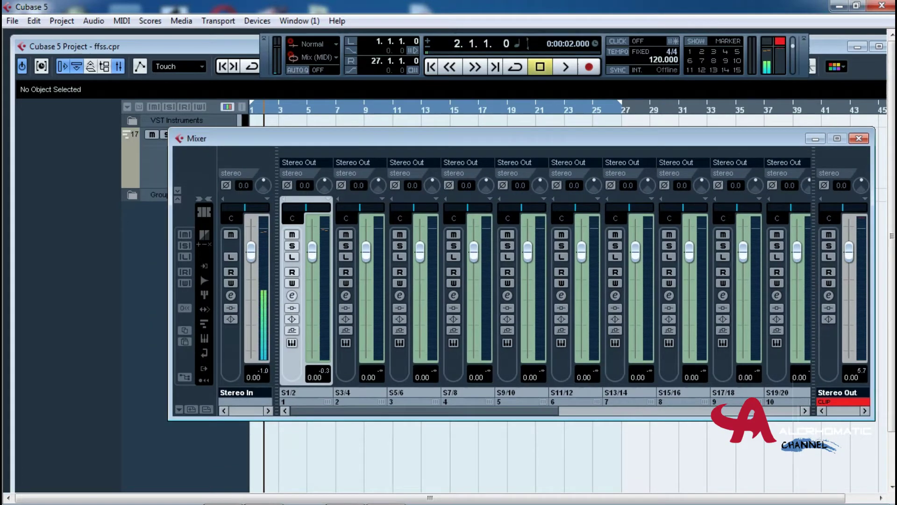
drag(482, 138, 502, 144)
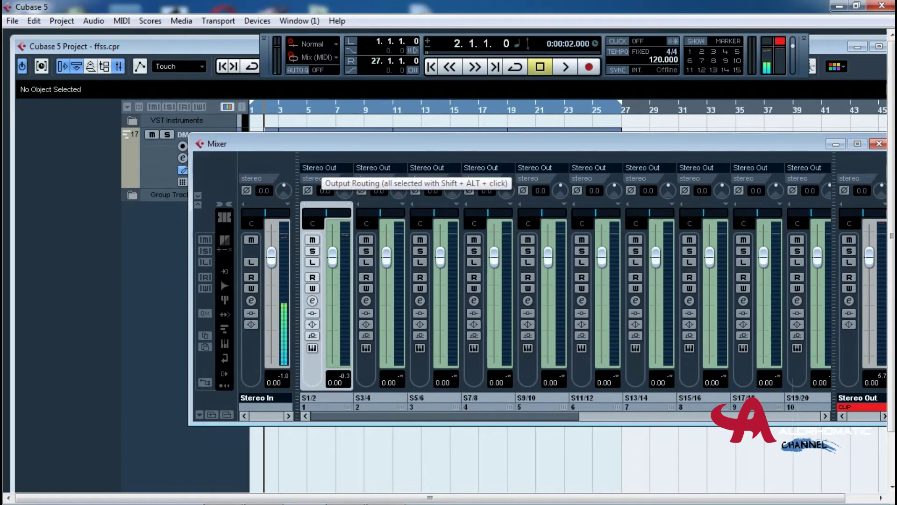
click(319, 168)
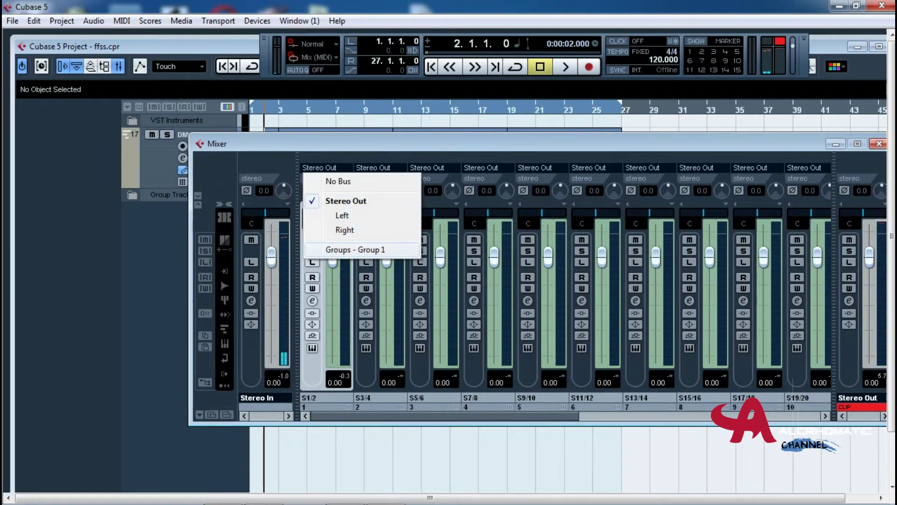
click(355, 250)
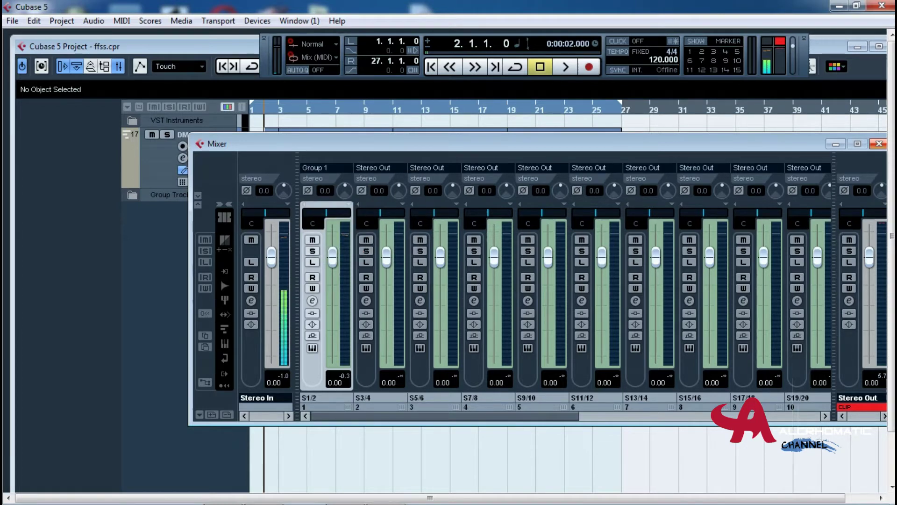
click(880, 144)
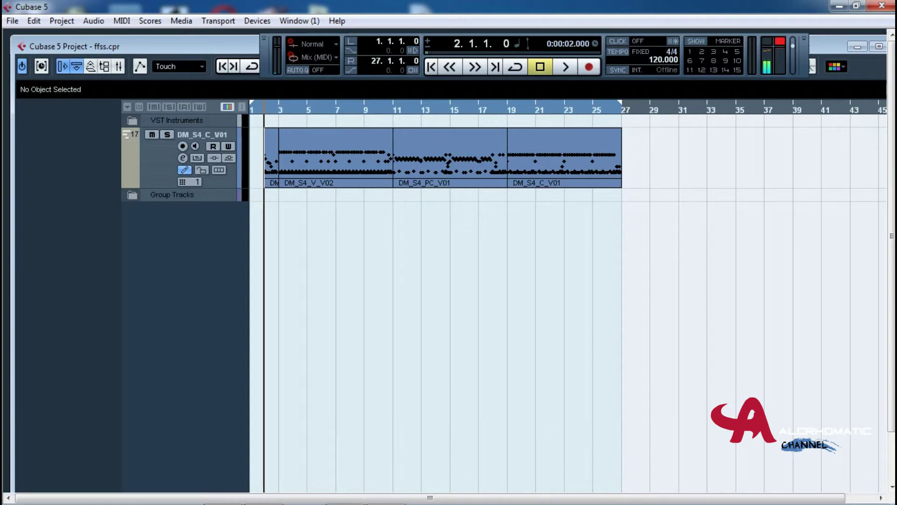
Briefly play and stop the drum track, and maximize the project window.
key(space)
click(540, 66)
click(879, 47)
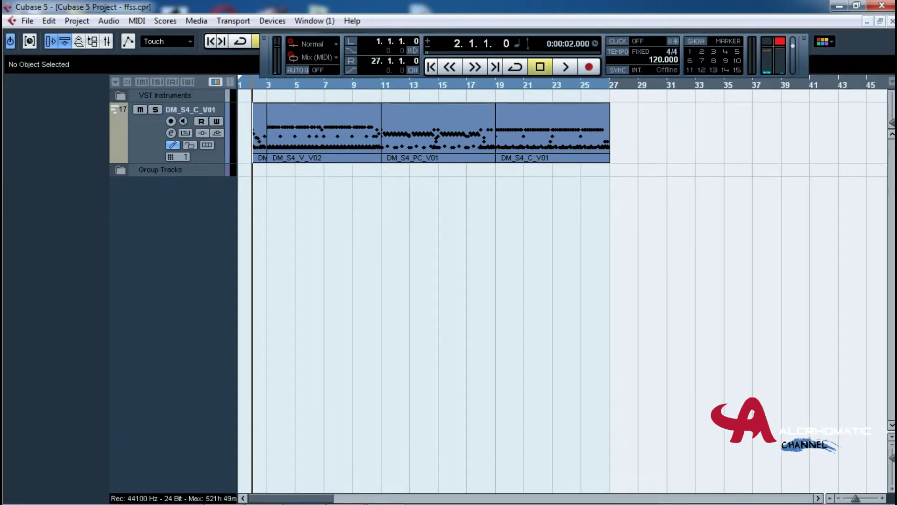
Add one audio track with a Stereo configuration below the DM_S4_C_V01 track.
click(191, 110)
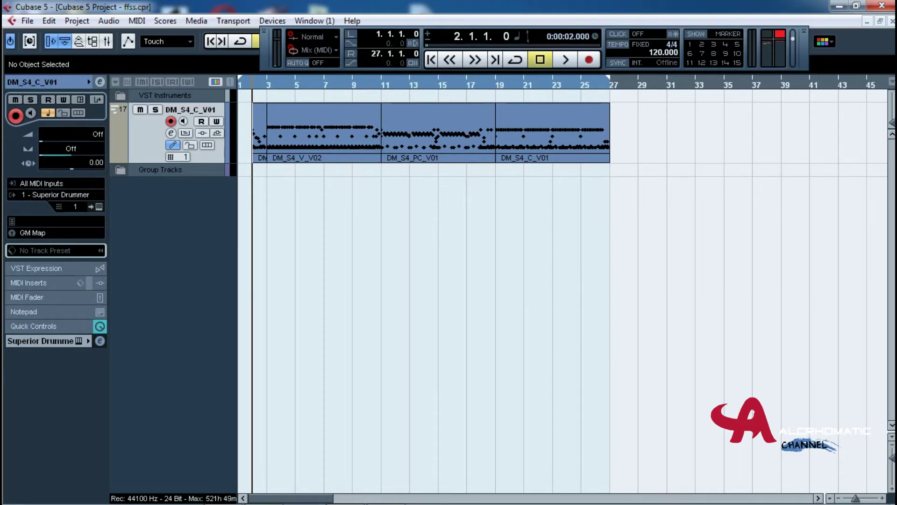
right_click(197, 187)
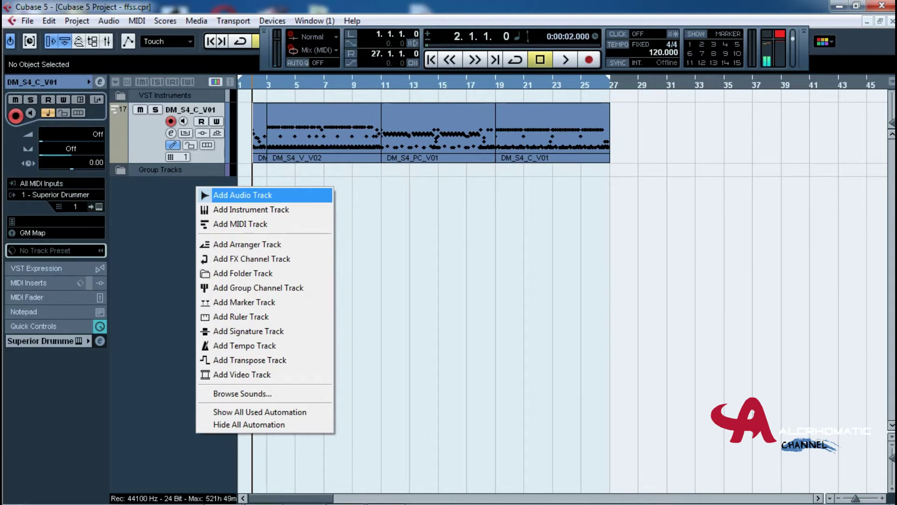
click(205, 195)
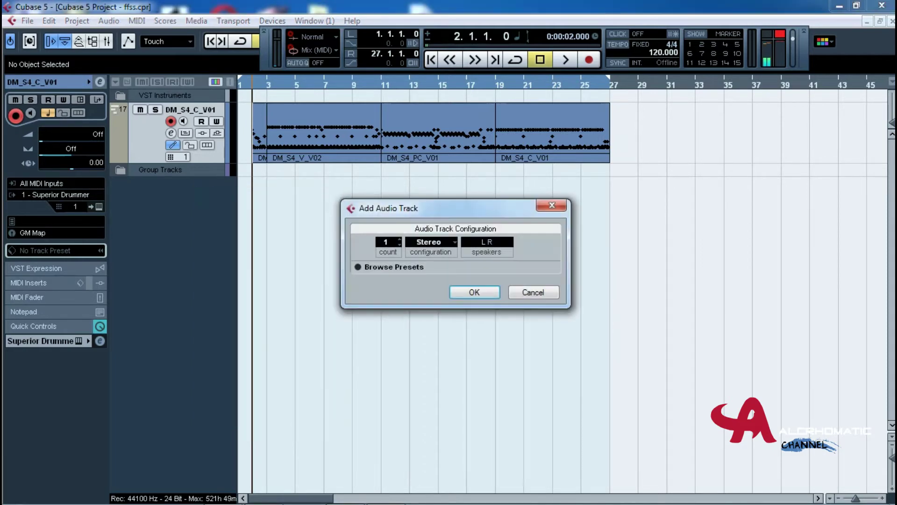
click(431, 242)
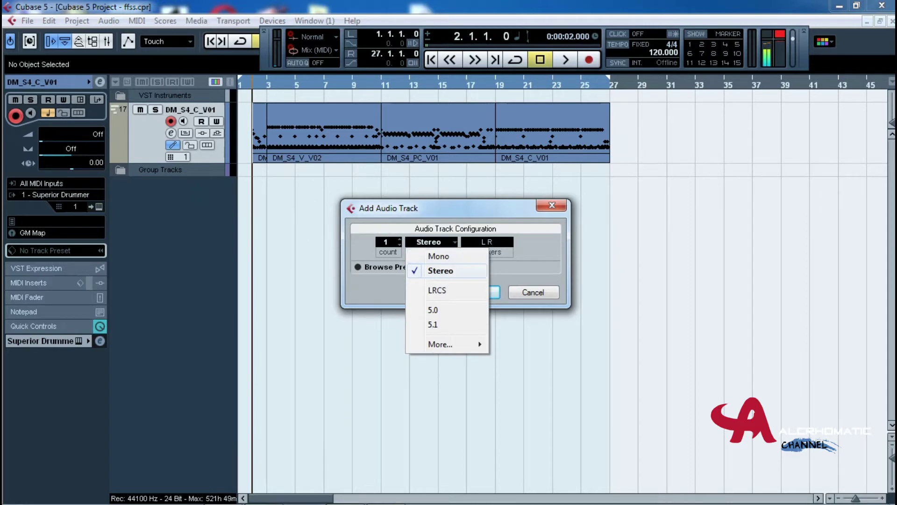
click(444, 271)
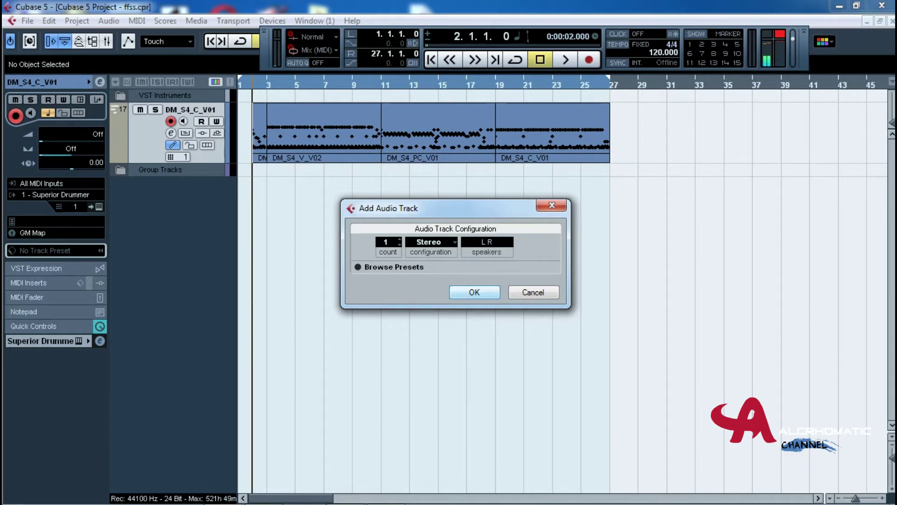
key(Return)
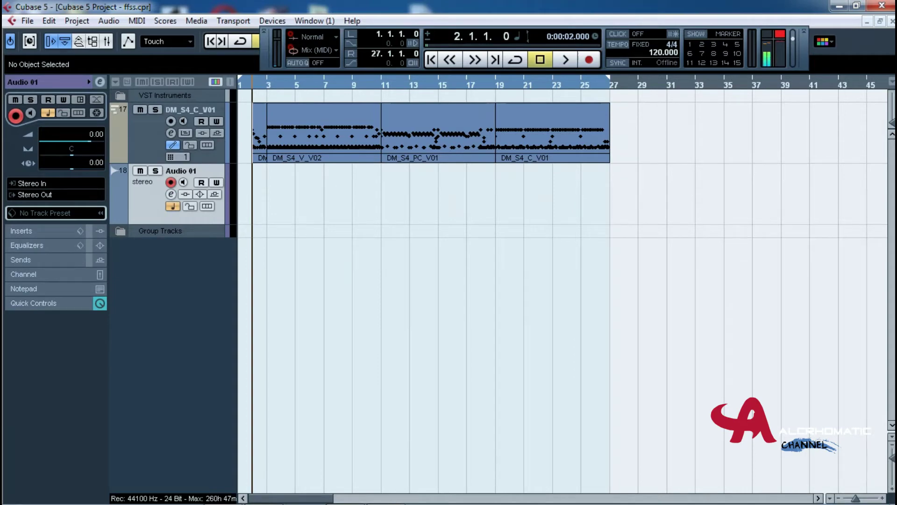
Rename the new audio track as Drum Track.
double_click(182, 171)
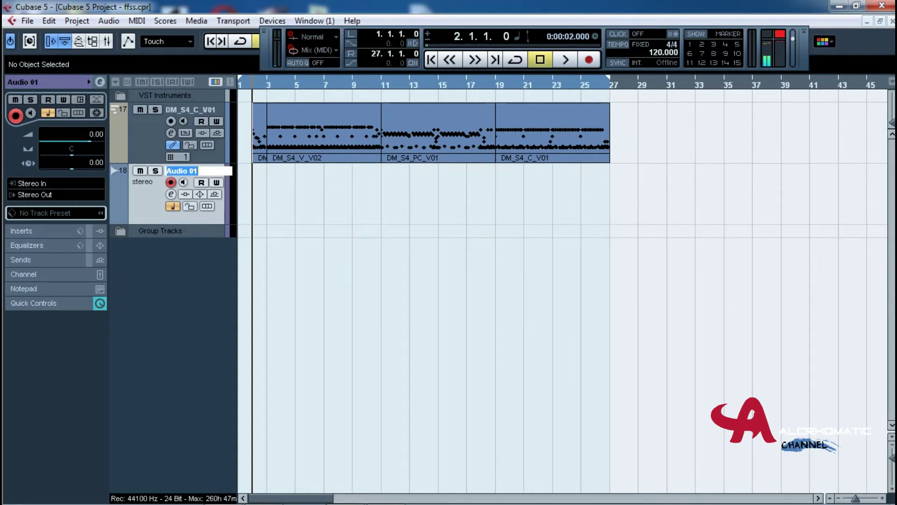
text(Drum Track)
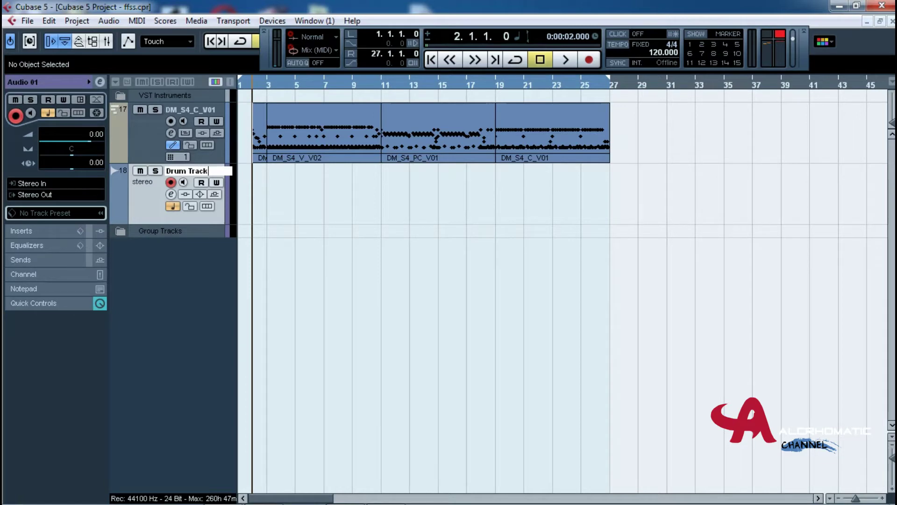
key(Return)
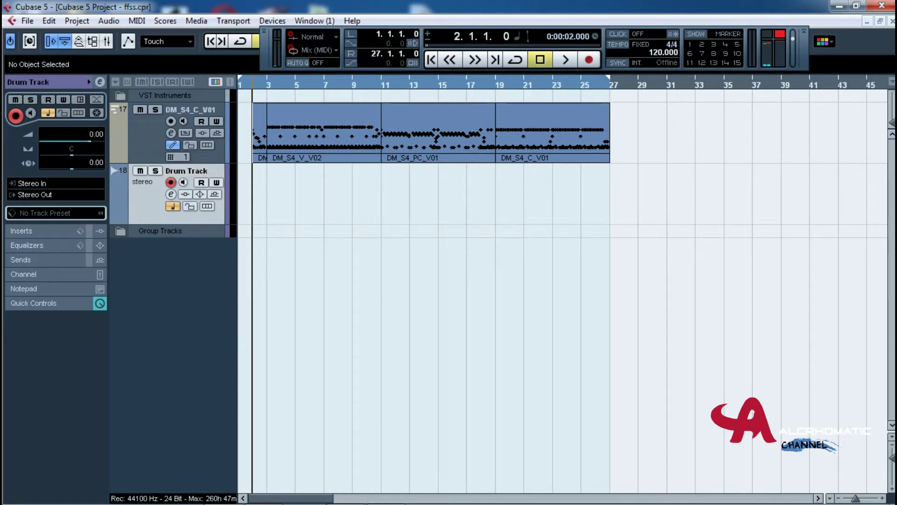
Set the Drum Track's input routing to Group 1, keep its output on Stereo Out, and move the transport bar out of the way.
drag(265, 51, 259, 36)
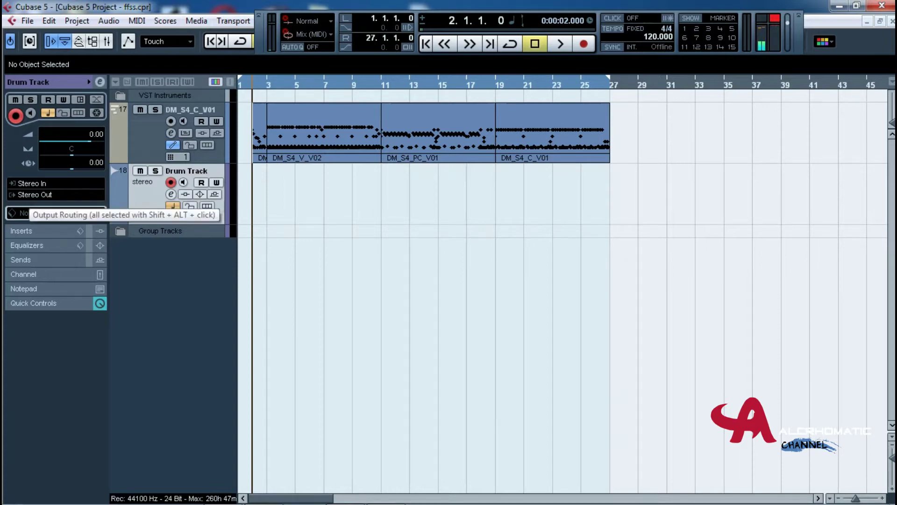
click(46, 183)
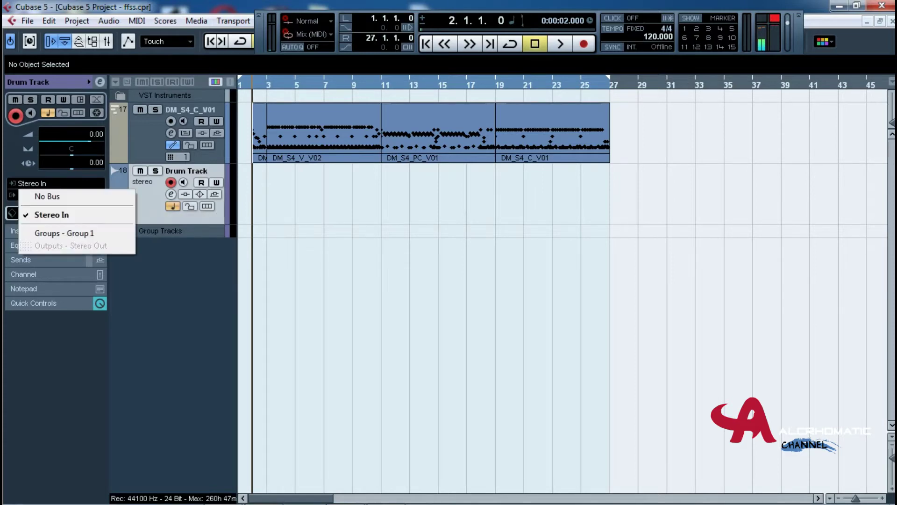
click(47, 183)
click(47, 195)
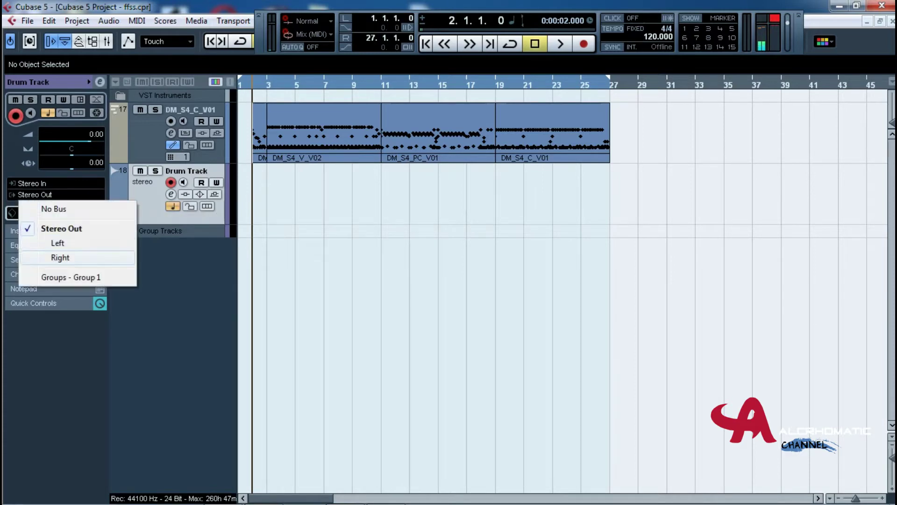
click(47, 194)
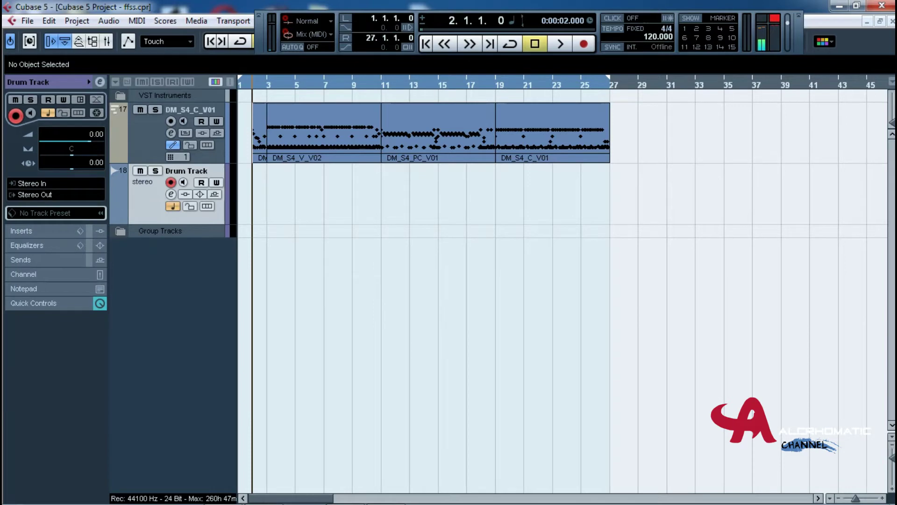
click(46, 183)
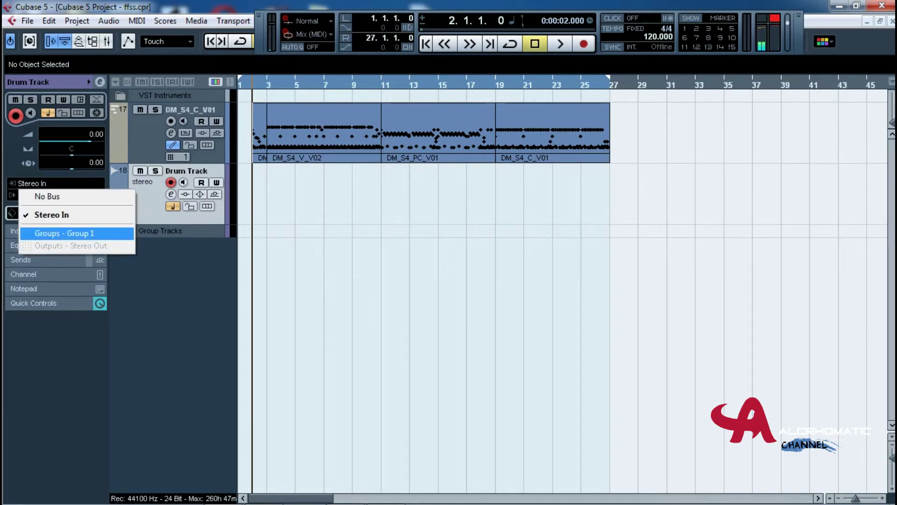
click(61, 232)
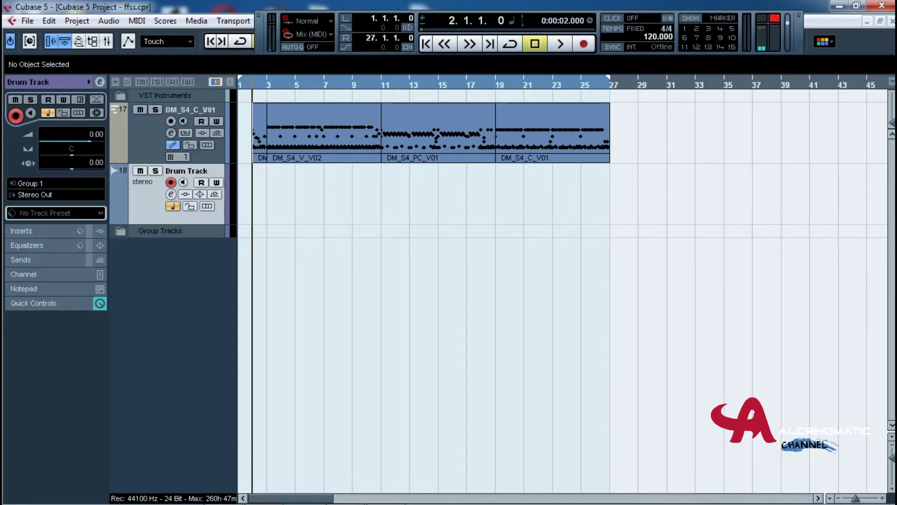
drag(259, 34, 258, 28)
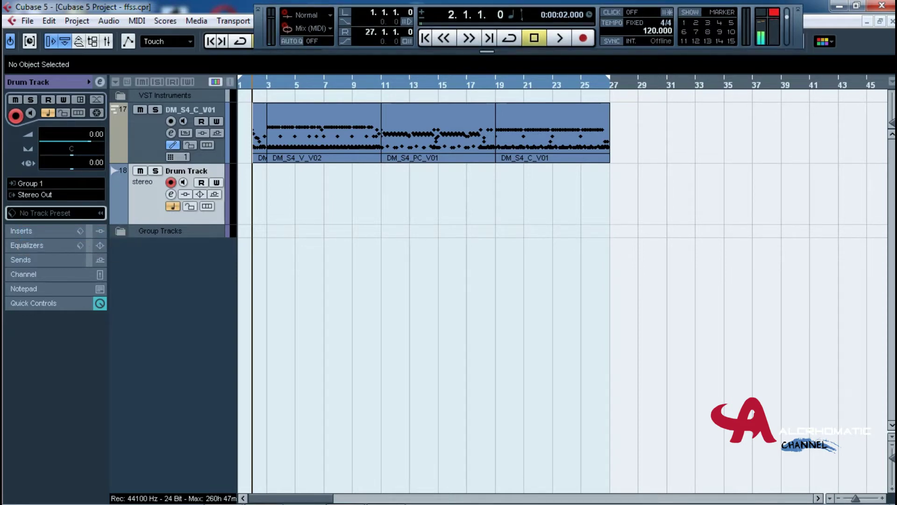
Select the DM_S4_C_V01 MIDI track and briefly play and stop it.
click(149, 133)
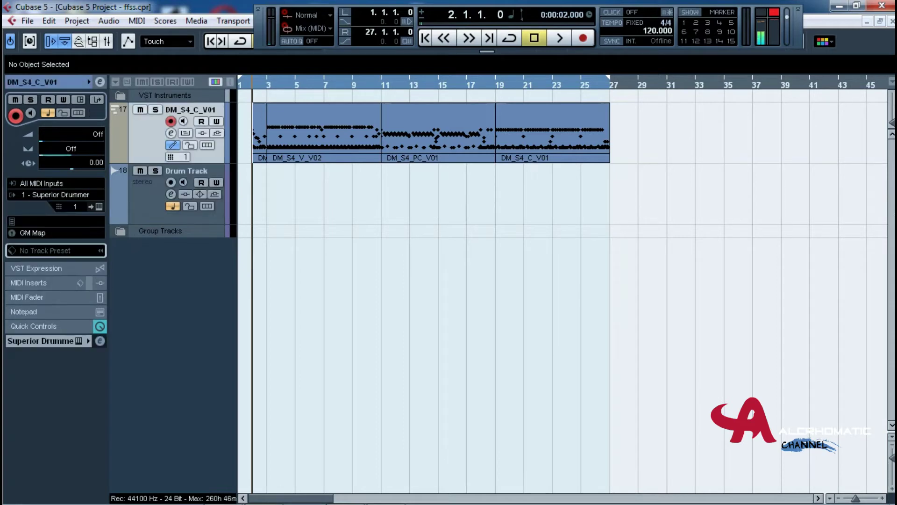
key(space)
key(space)
Select the Drum Track, toggle its record enable to check it, and leave the track armed for recording.
click(149, 196)
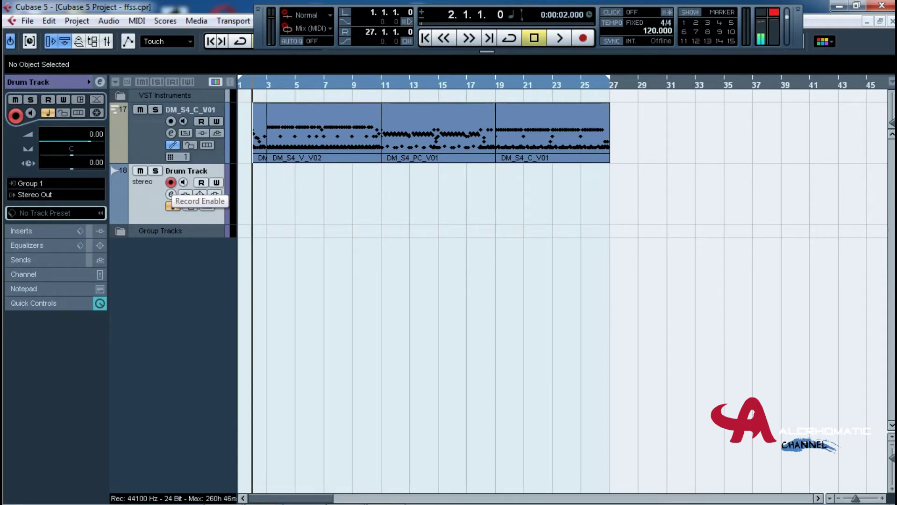
click(171, 182)
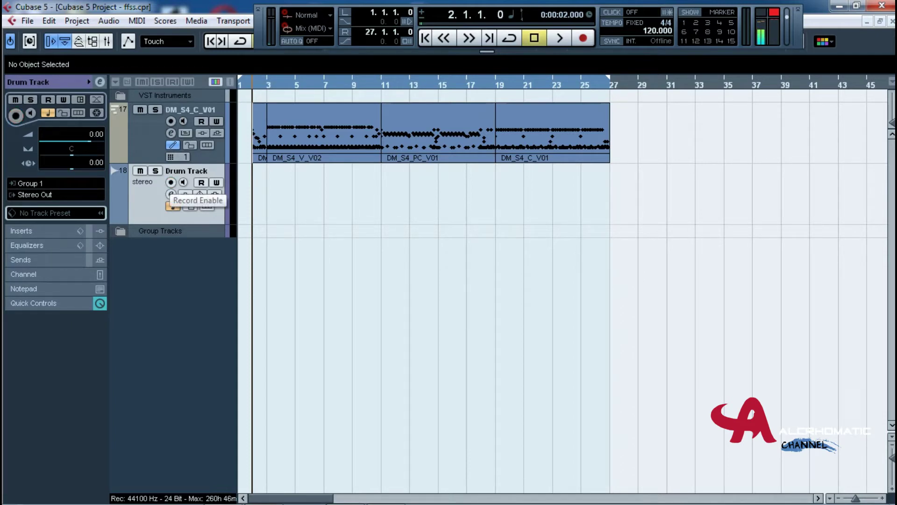
click(171, 182)
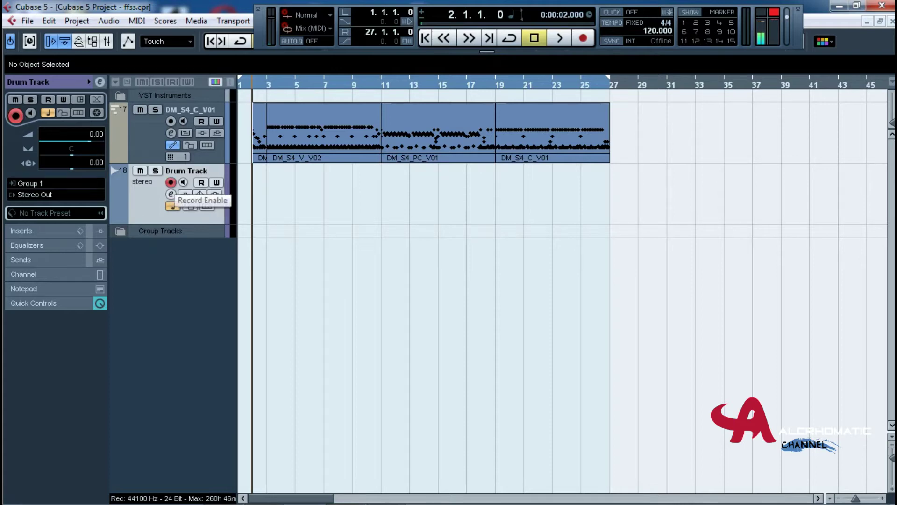
click(170, 182)
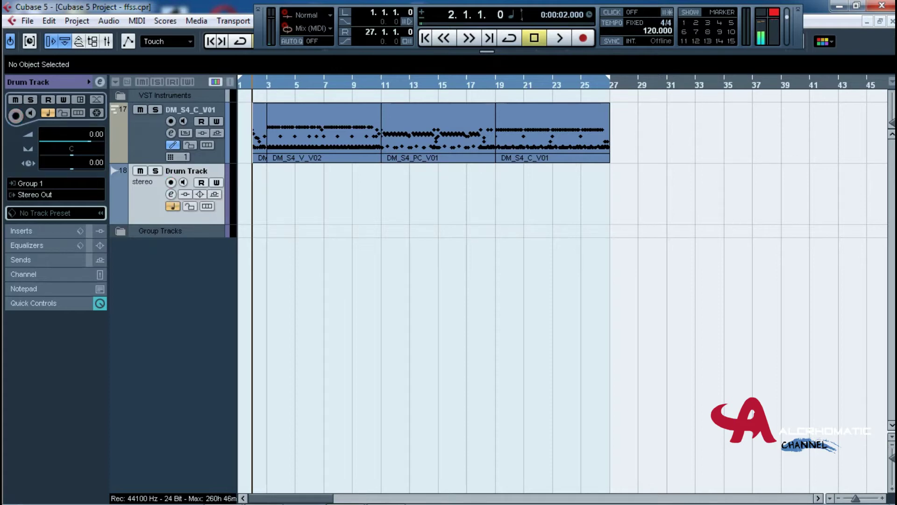
drag(260, 29, 262, 25)
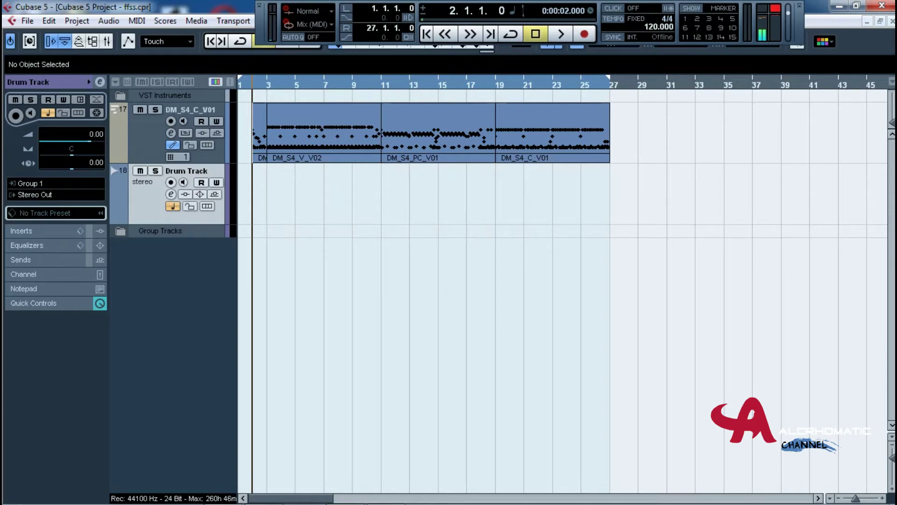
key(r)
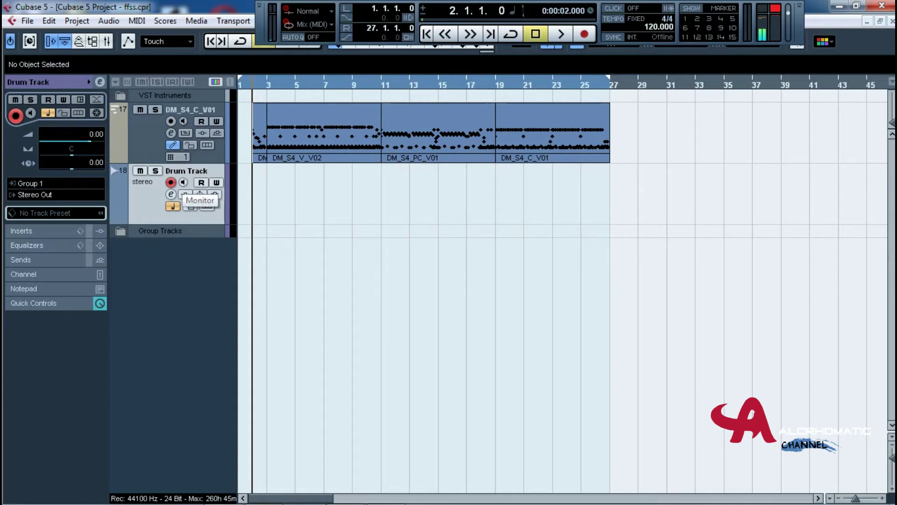
Turn on monitoring for the Drum Track and briefly play the drums to check the incoming signal.
click(184, 182)
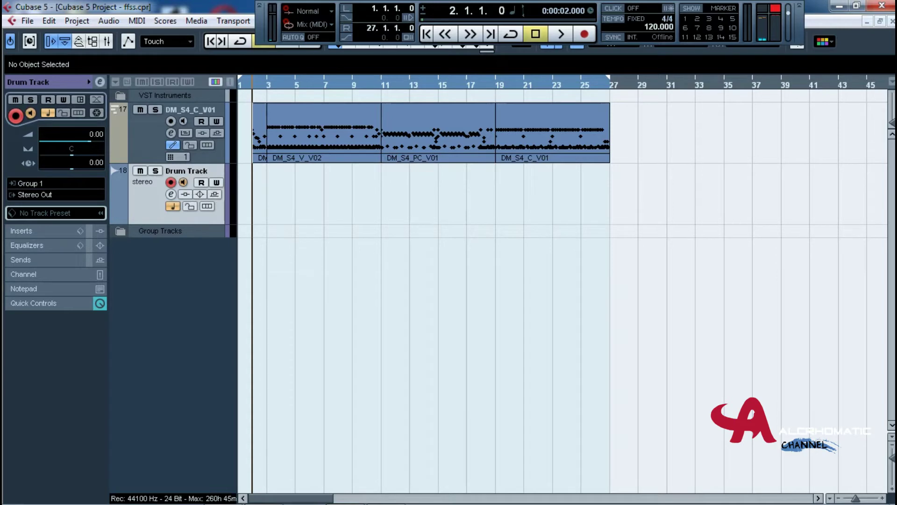
key(space)
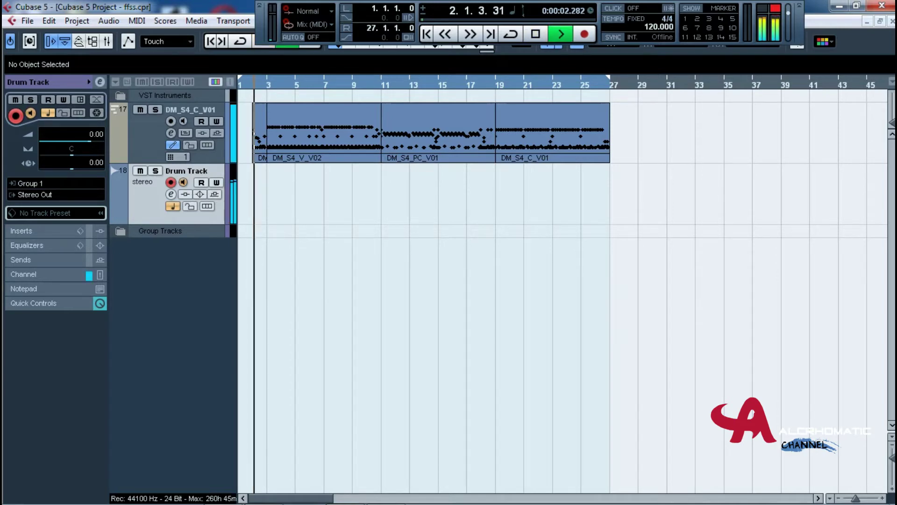
key(space)
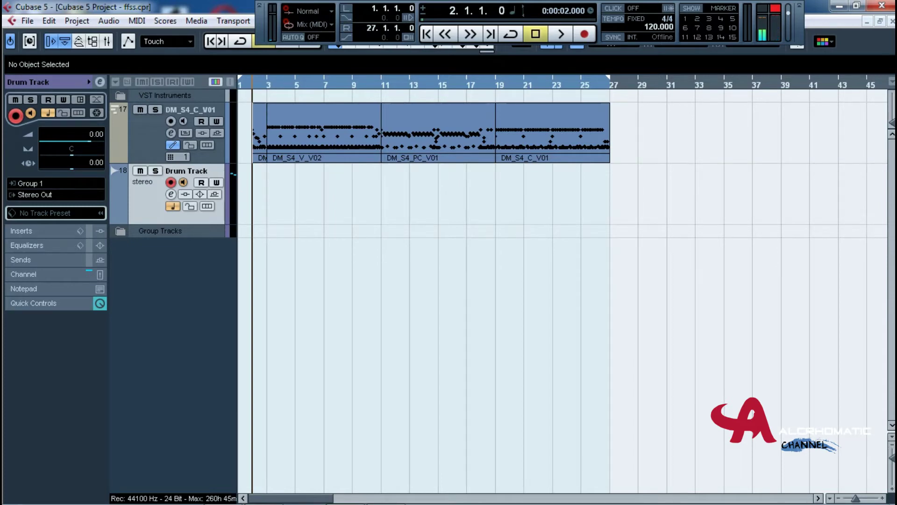
click(560, 33)
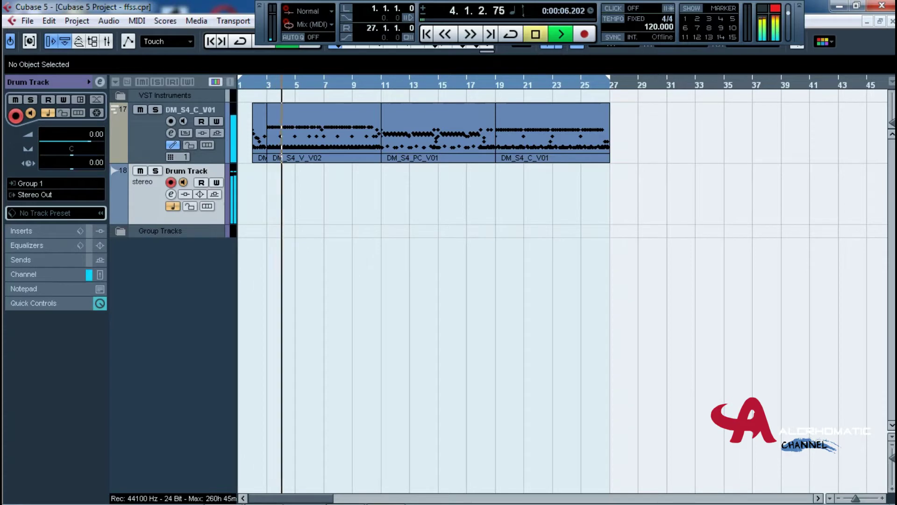
click(535, 34)
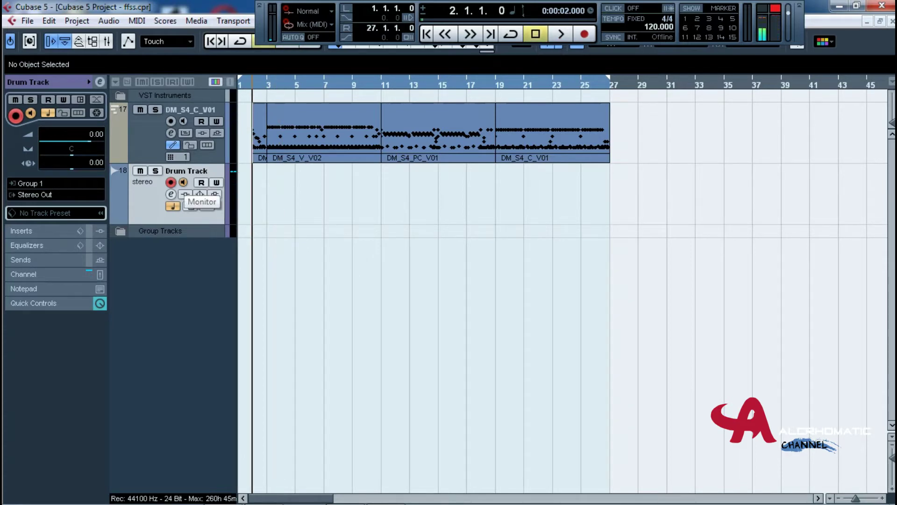
Compare drum playback with the Drum Track's monitoring off and on, leaving monitoring on.
key(space)
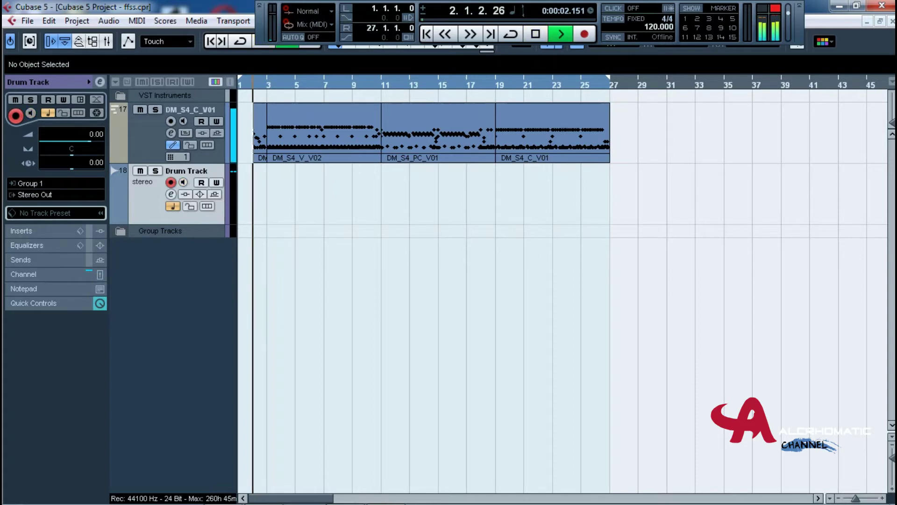
click(535, 35)
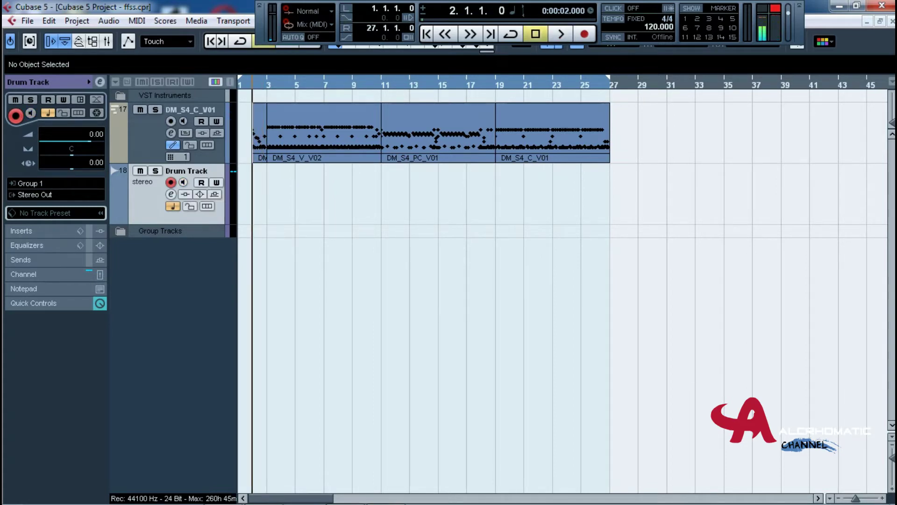
click(183, 182)
key(space)
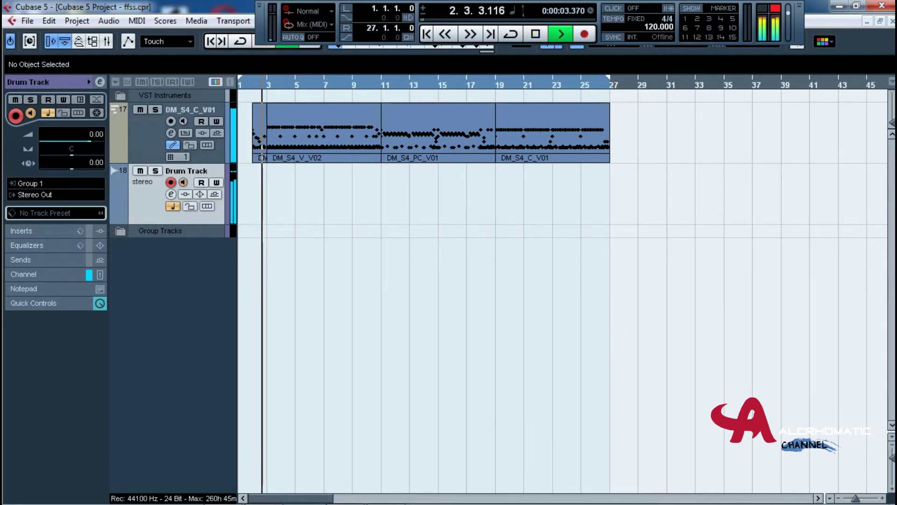
key(space)
Return the cursor to bar 1, turn on the metronome click, and record the drums onto the Drum Track until about bar 28.
key(KP_Subtract)
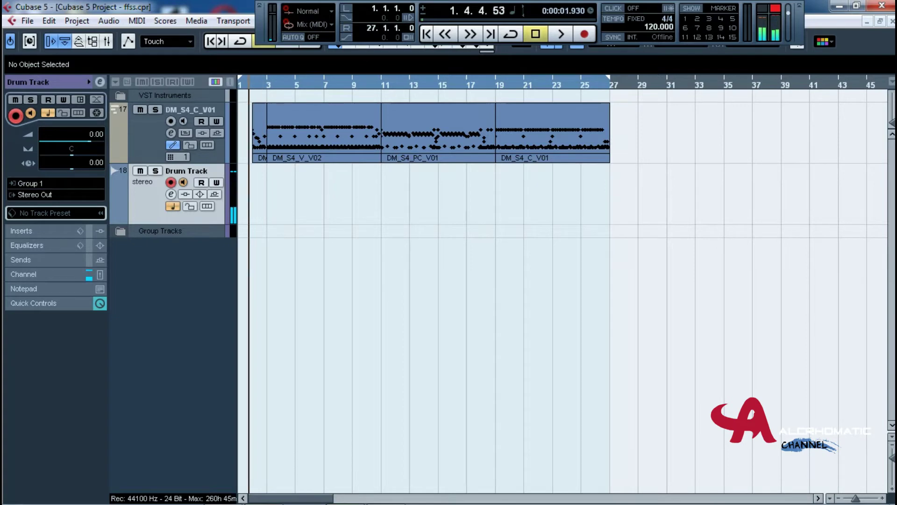
drag(249, 85, 239, 92)
key(h)
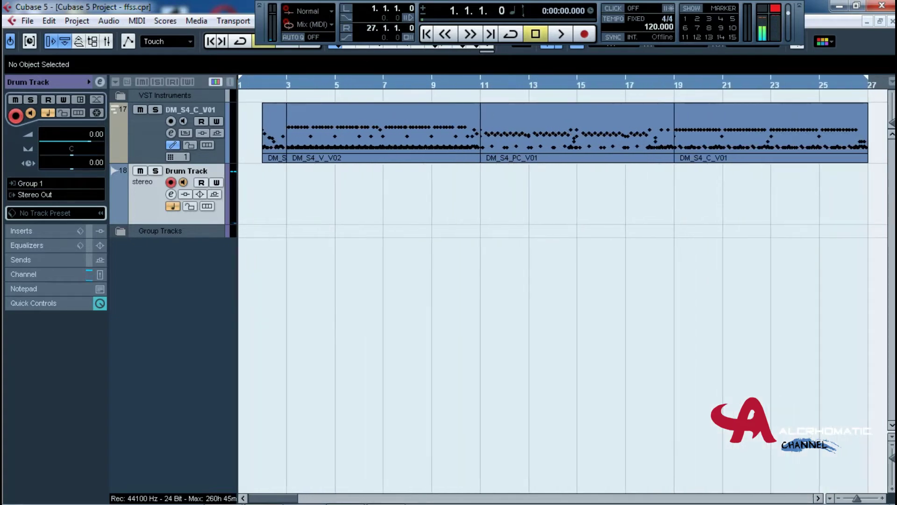
key(g)
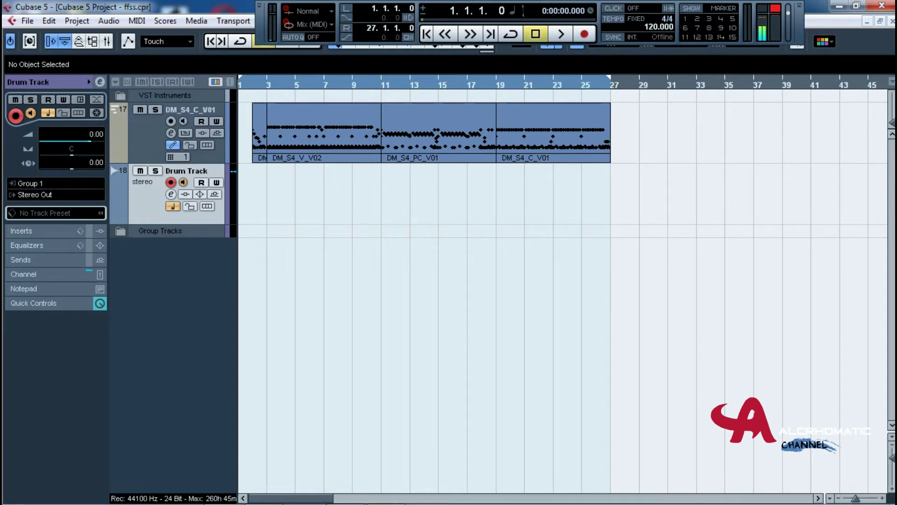
key(c)
key(space)
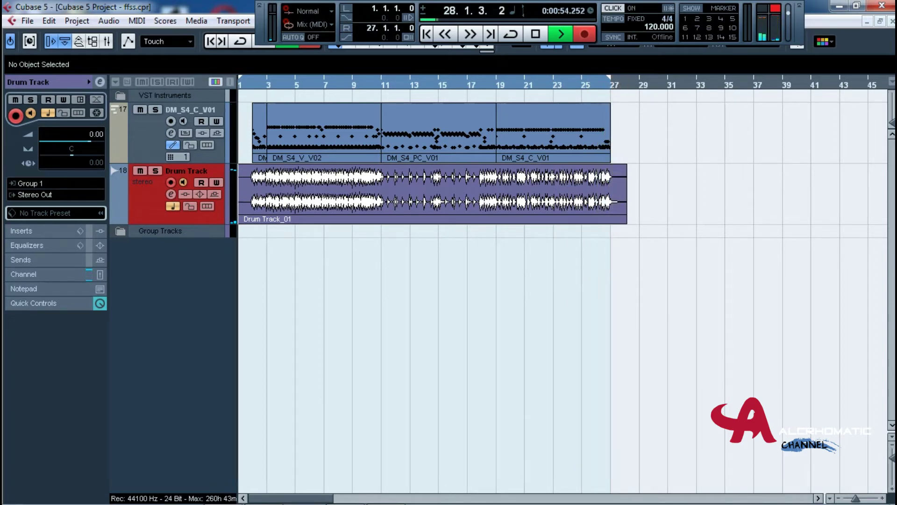
key(space)
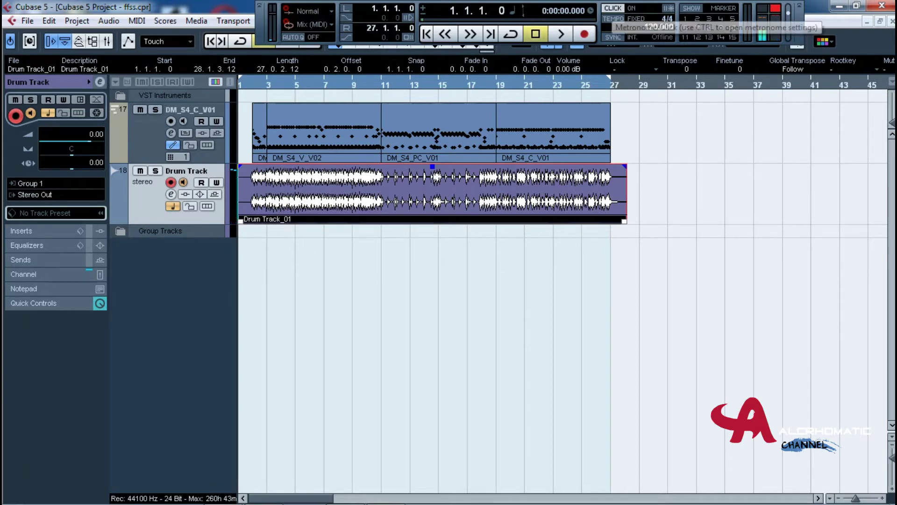
Turn off the metronome click and mute the DM_S4_C_V01 MIDI track.
key(c)
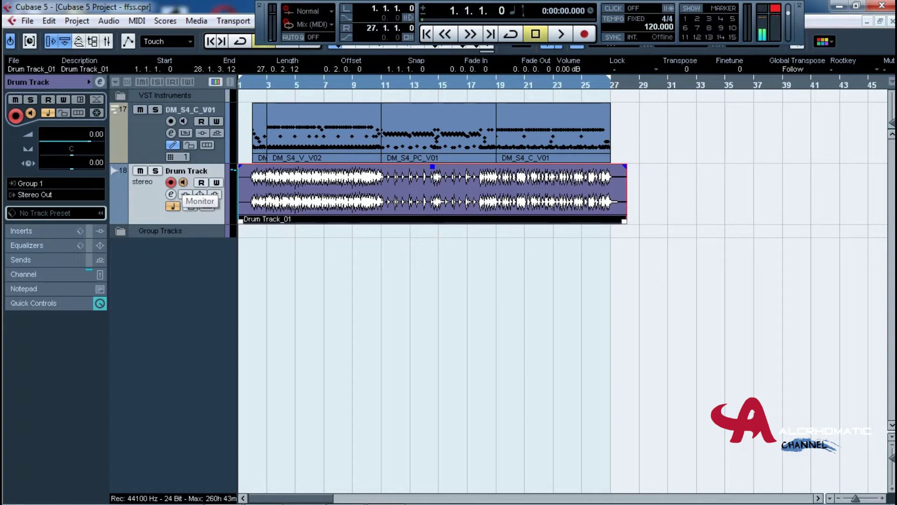
click(146, 120)
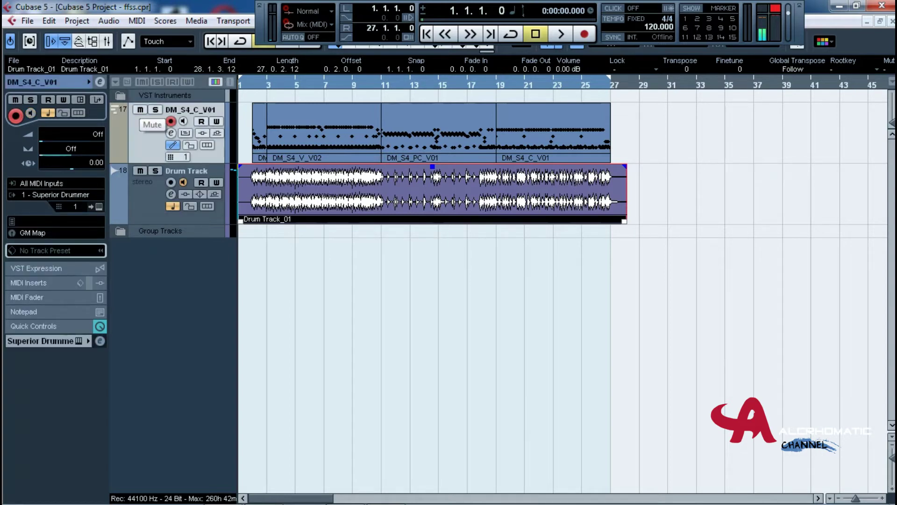
click(140, 110)
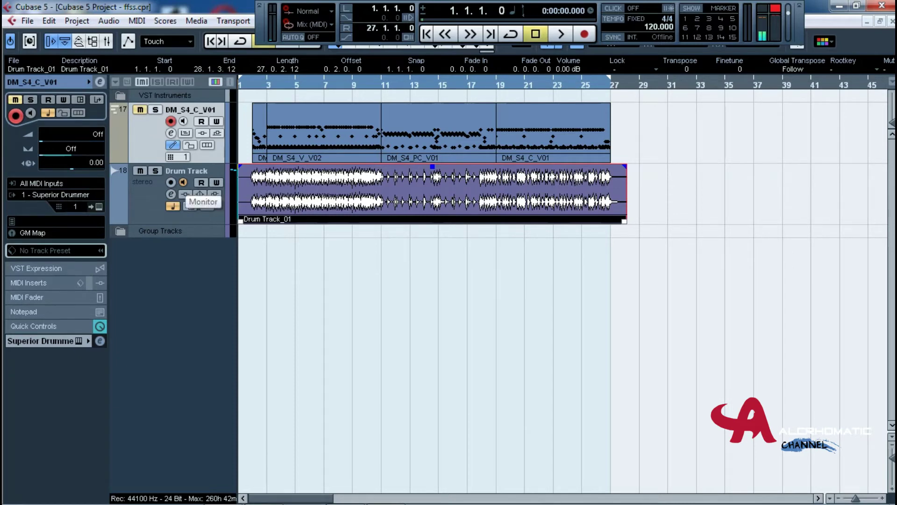
Turn off monitoring on the Drum Track and play back the recorded drum audio to about bar 12.
key(space)
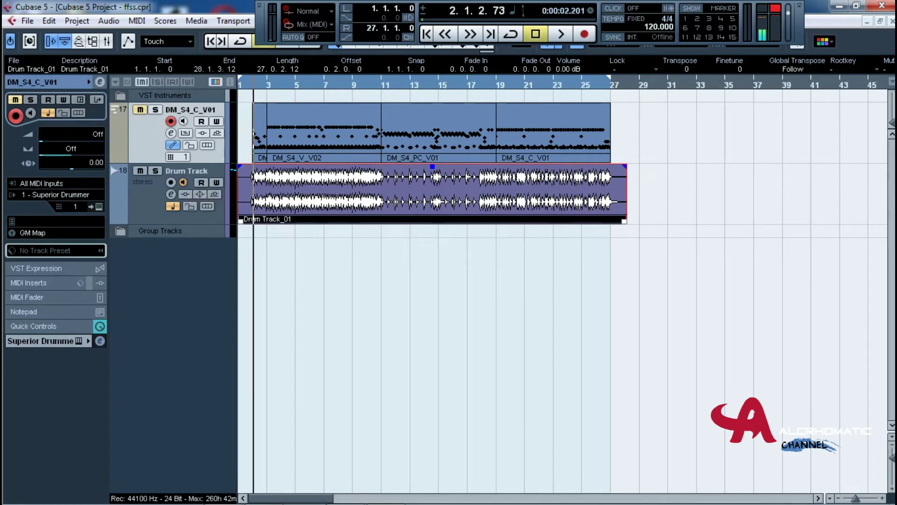
key(space)
key(space)
key(Down)
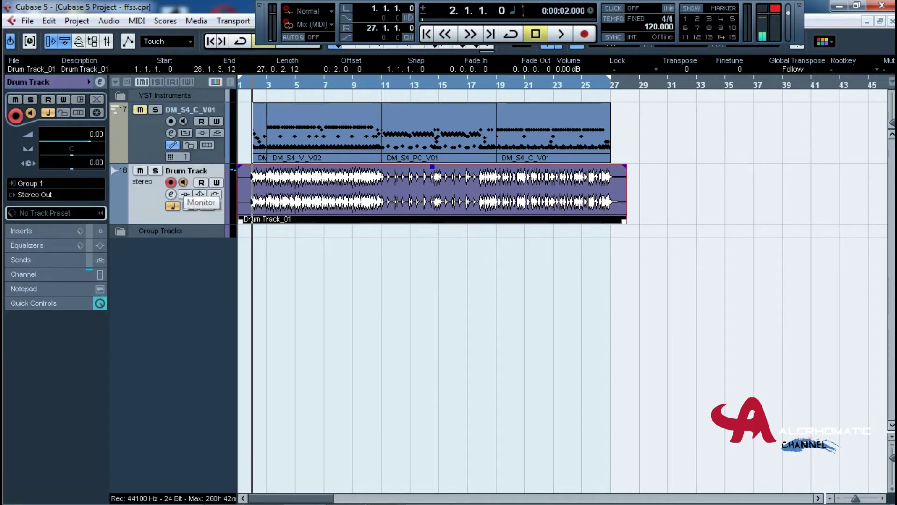
key(space)
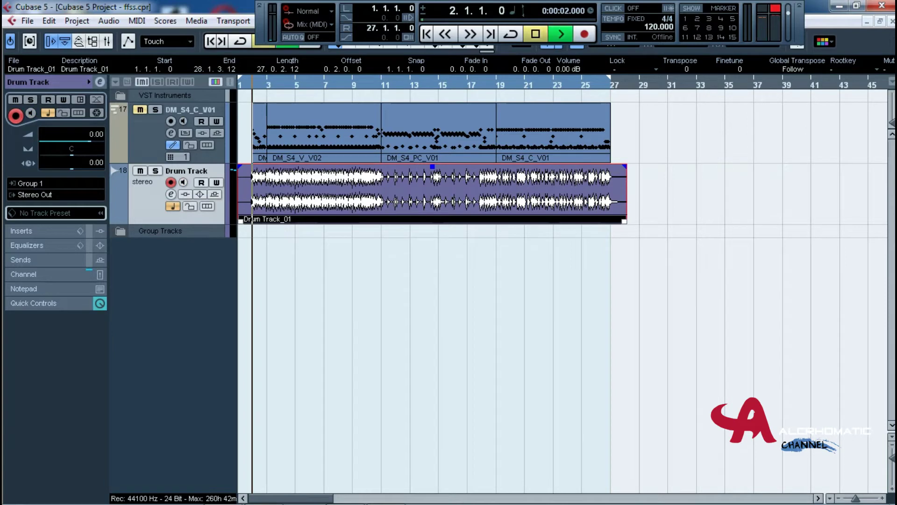
click(442, 346)
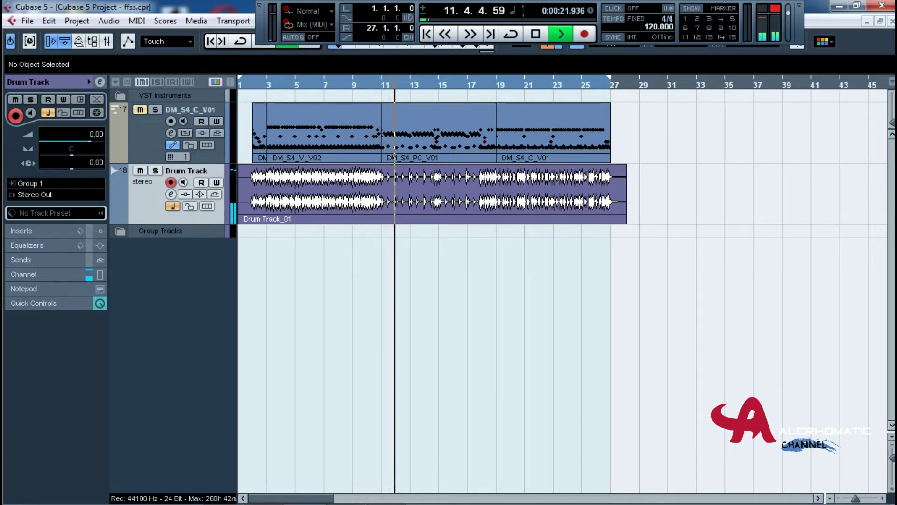
key(space)
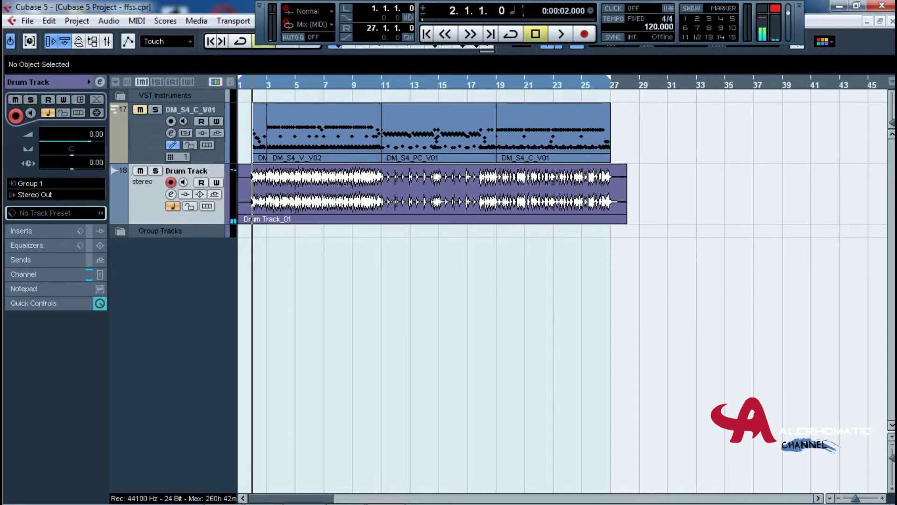
Examine the recorded audio event on the Drum Track and the track's insert slots.
click(432, 194)
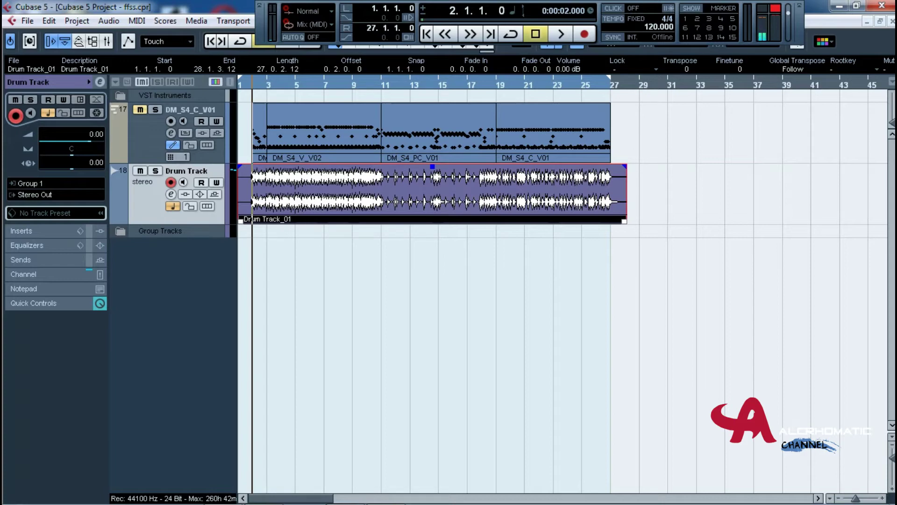
click(32, 231)
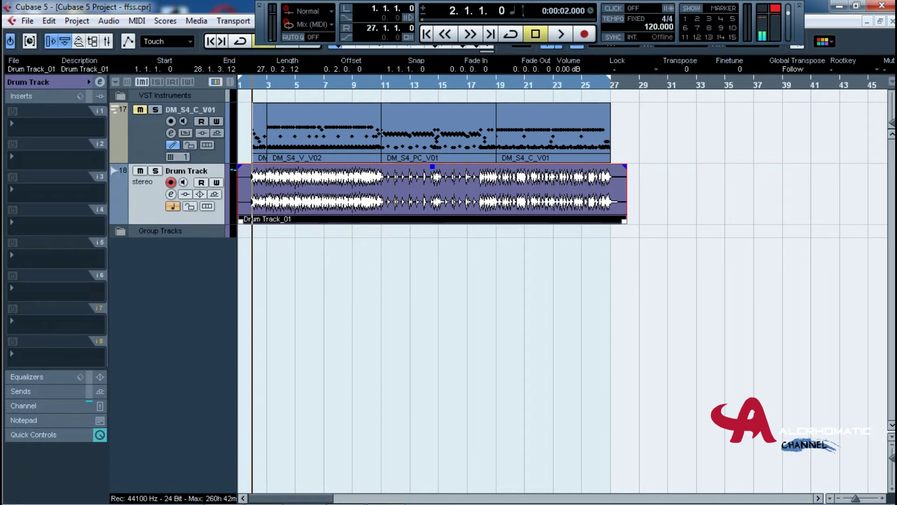
click(33, 97)
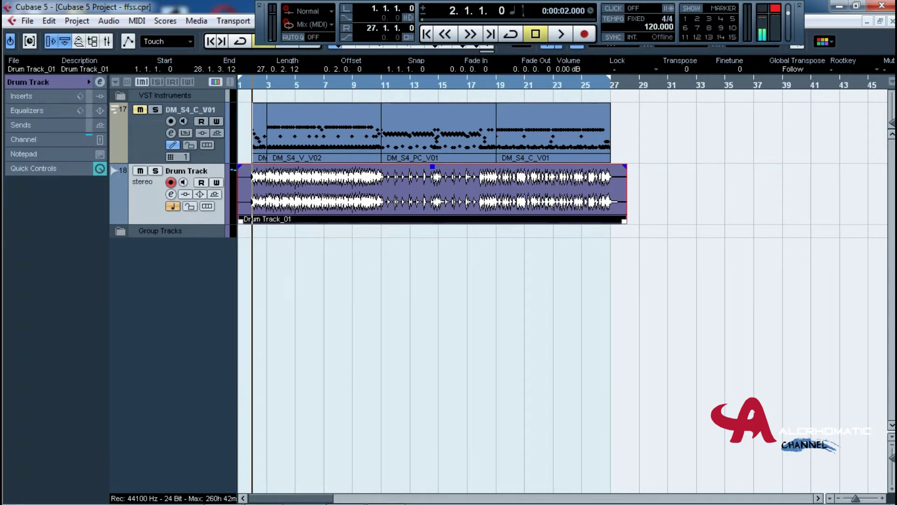
click(432, 276)
click(432, 194)
click(433, 275)
click(433, 197)
click(432, 276)
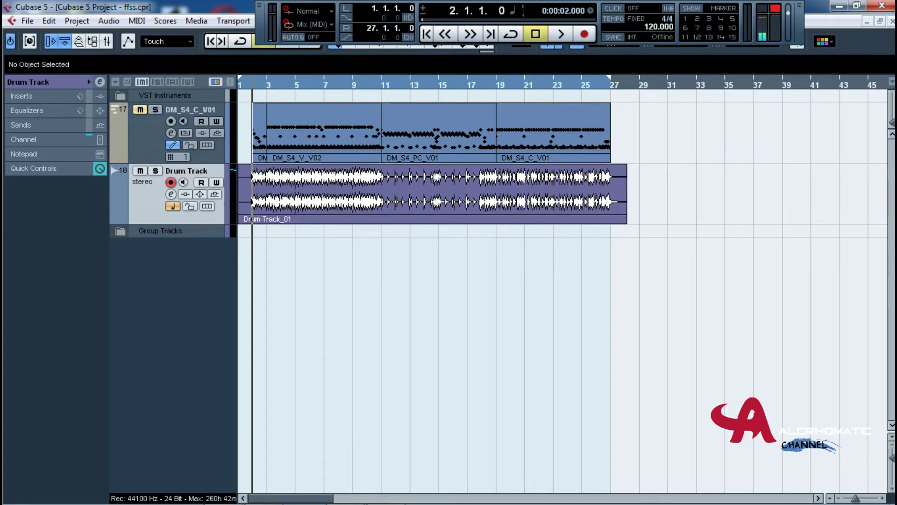
Unmute the DM_S4_C_V01 track and select all of its MIDI parts between bars 2 and 27.
click(149, 136)
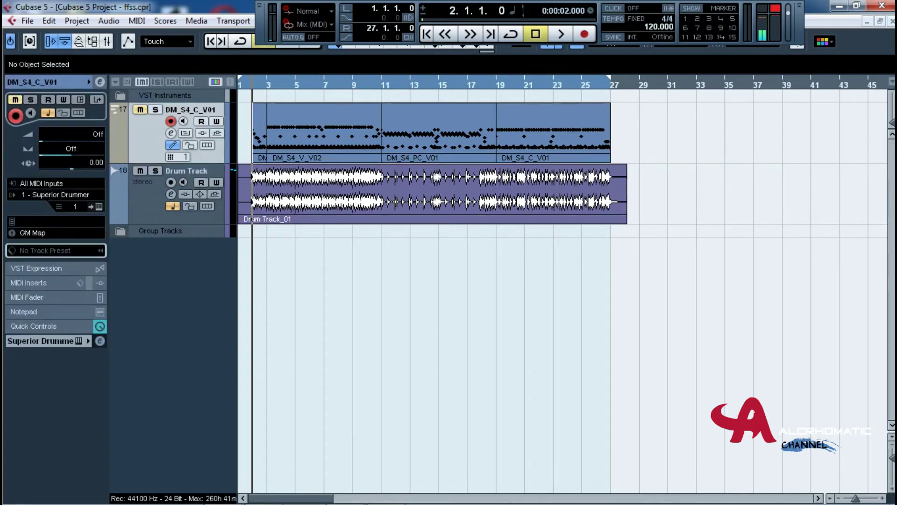
drag(633, 128, 260, 131)
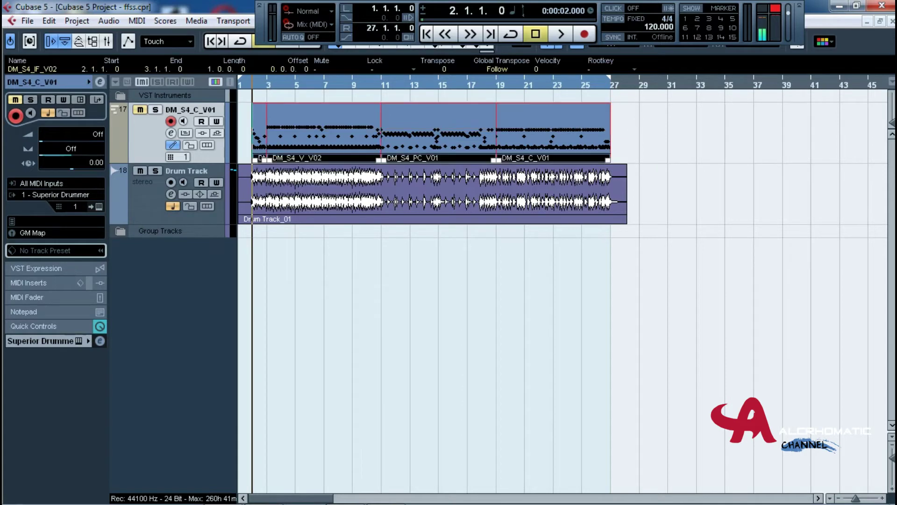
click(299, 281)
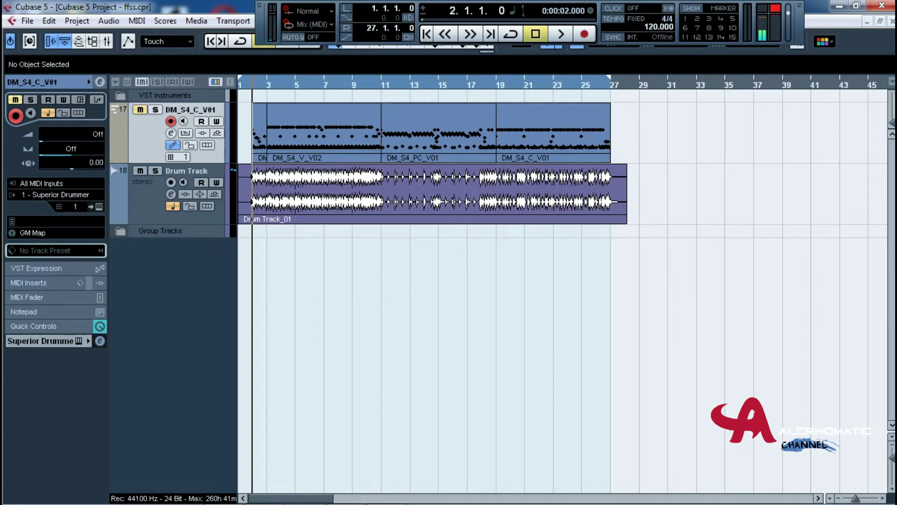
drag(675, 407, 238, 89)
click(341, 292)
mouse_move(243, 126)
mouse_down()
mouse_move(602, 134)
mouse_move(259, 120)
mouse_up()
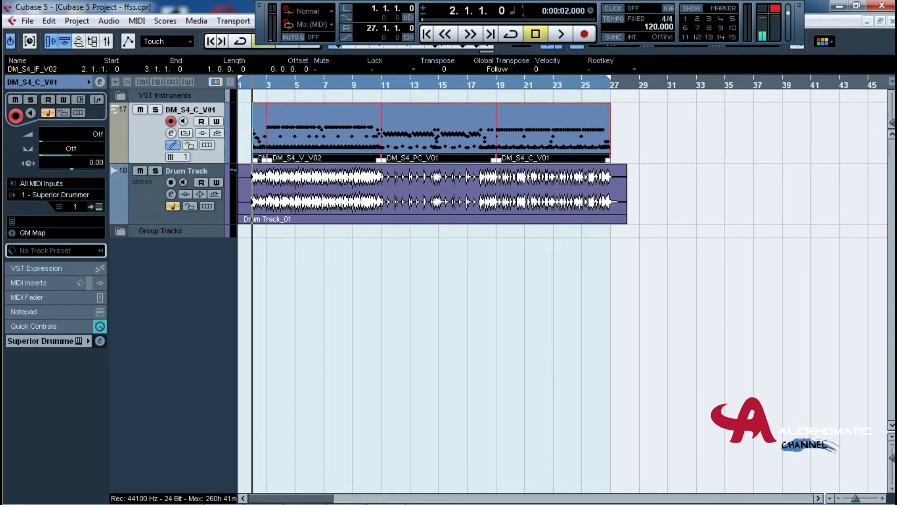
drag(244, 129, 549, 117)
drag(246, 129, 550, 116)
drag(246, 129, 549, 117)
click(150, 199)
click(149, 136)
drag(244, 124, 559, 136)
click(27, 21)
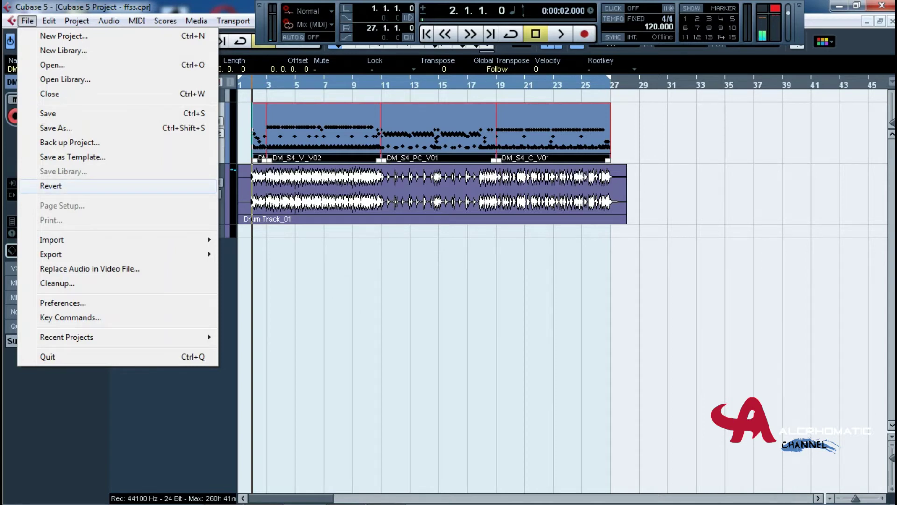
click(50, 186)
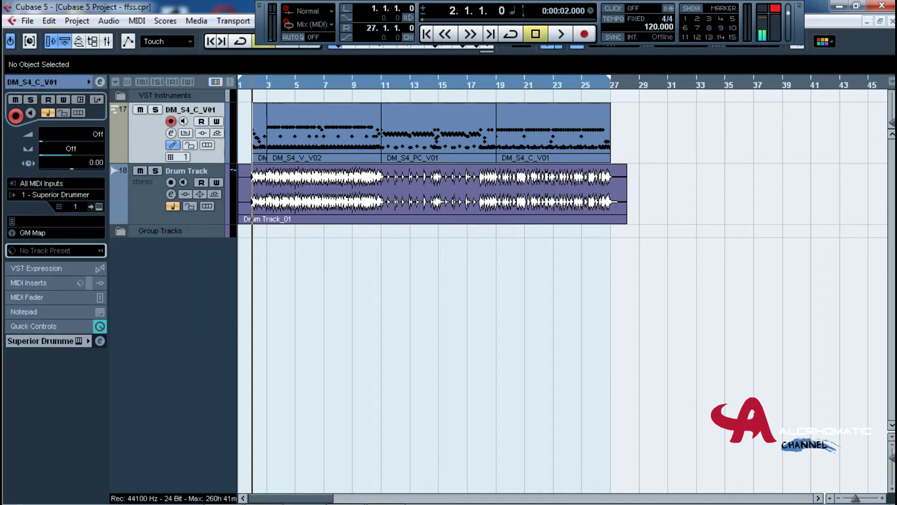
right_click(148, 131)
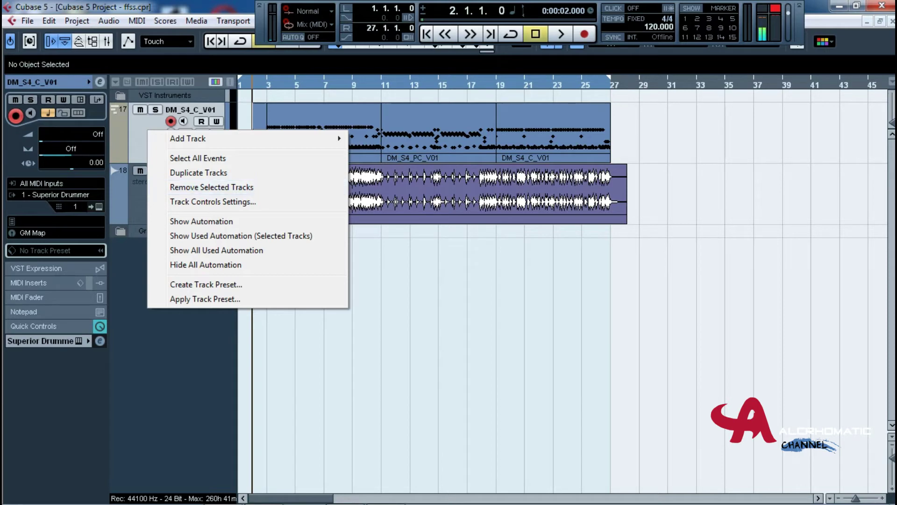
key(Escape)
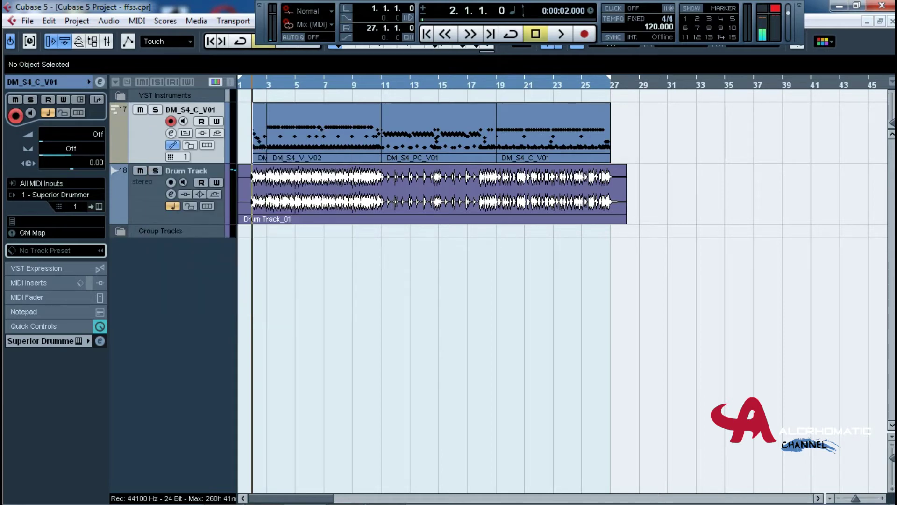
click(432, 194)
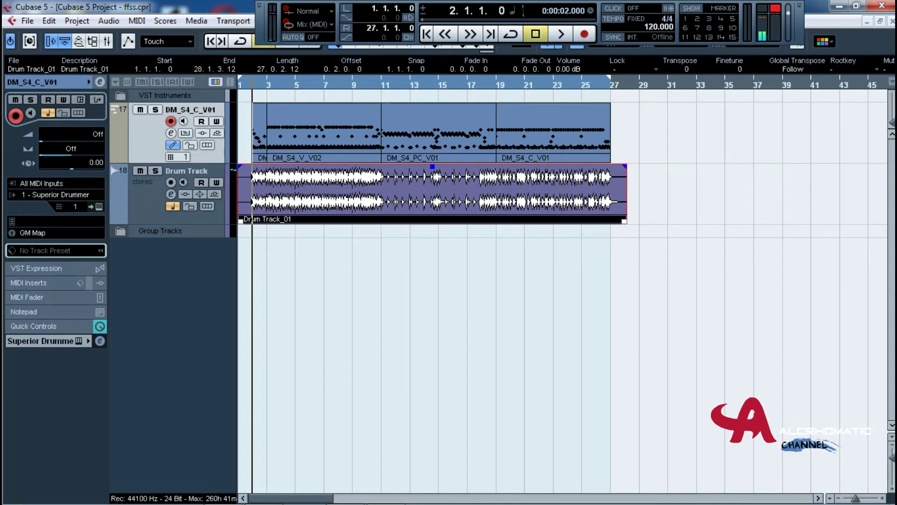
click(150, 198)
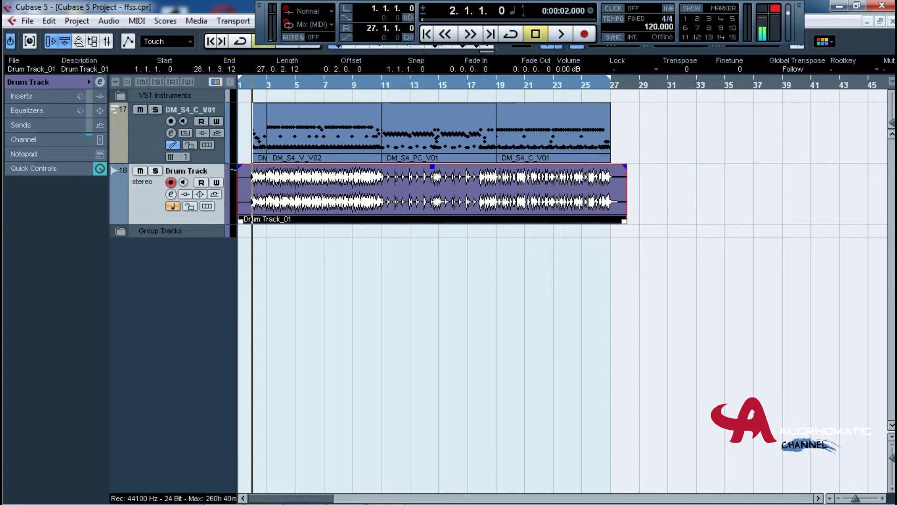
click(148, 138)
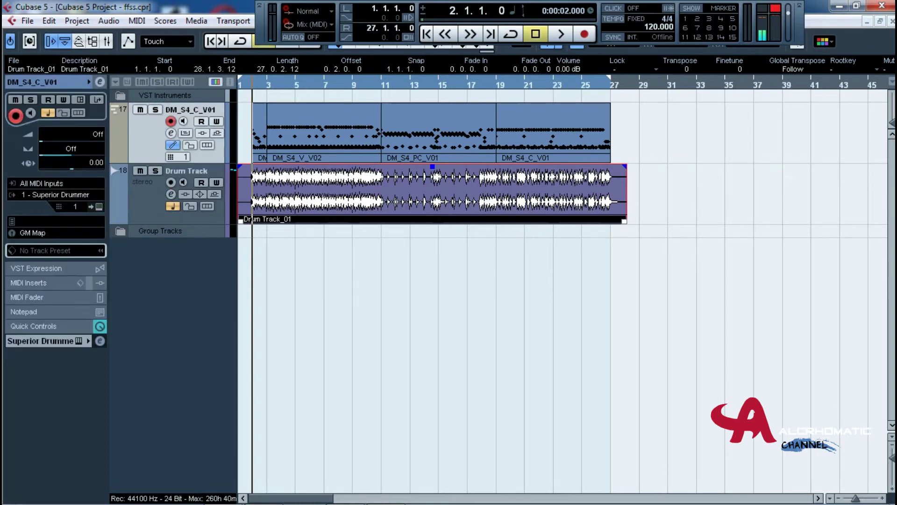
Open the Superior Drummer instrument window of the MIDI track for inspection, and close it.
click(98, 206)
drag(327, 61, 245, 48)
click(758, 47)
Move the right locator to bar 29 and mute the DM_S4_C_V01 MIDI track.
click(432, 299)
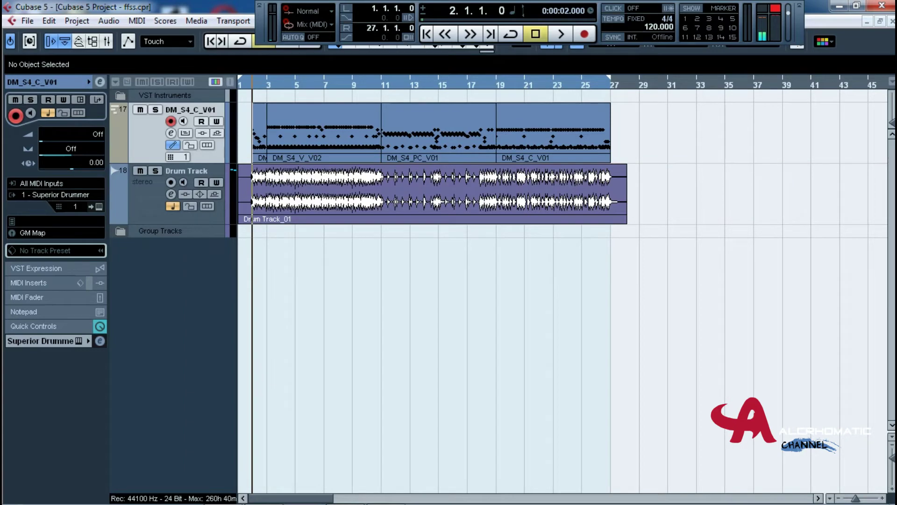
drag(609, 78, 639, 78)
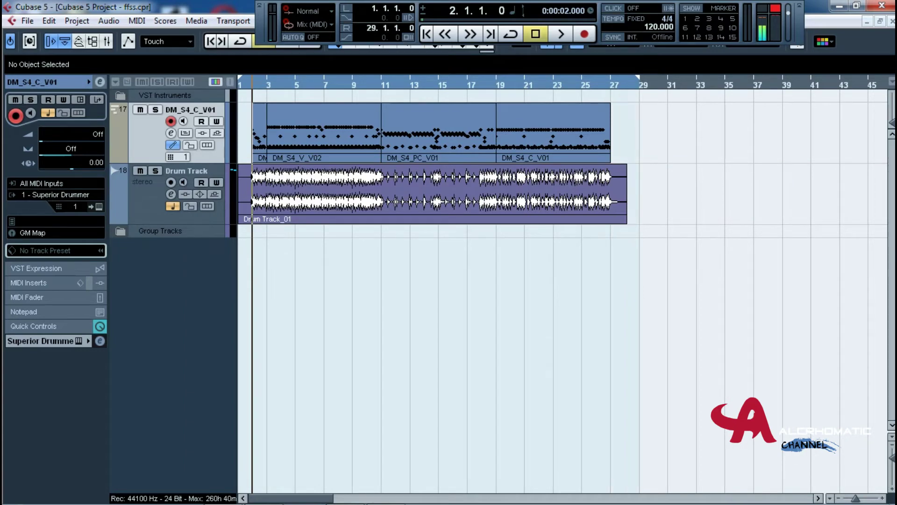
click(140, 109)
Briefly play the Drum Track audio and add the StudioEQ plug-in to the track's first insert slot.
click(149, 199)
click(28, 96)
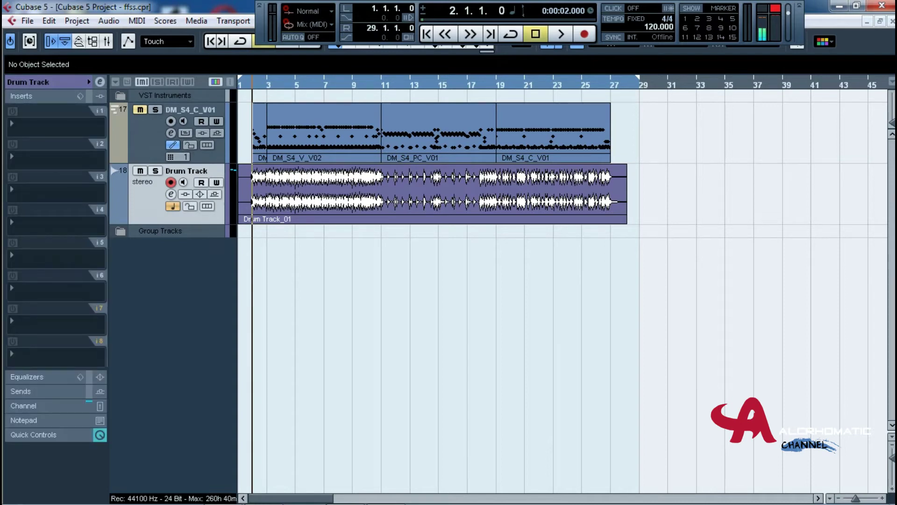
key(space)
key(space)
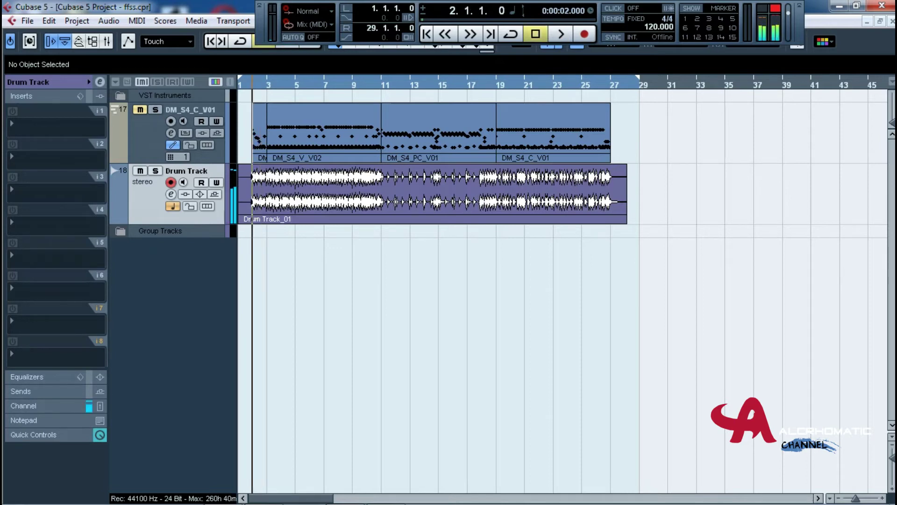
click(56, 127)
mouse_move(55, 154)
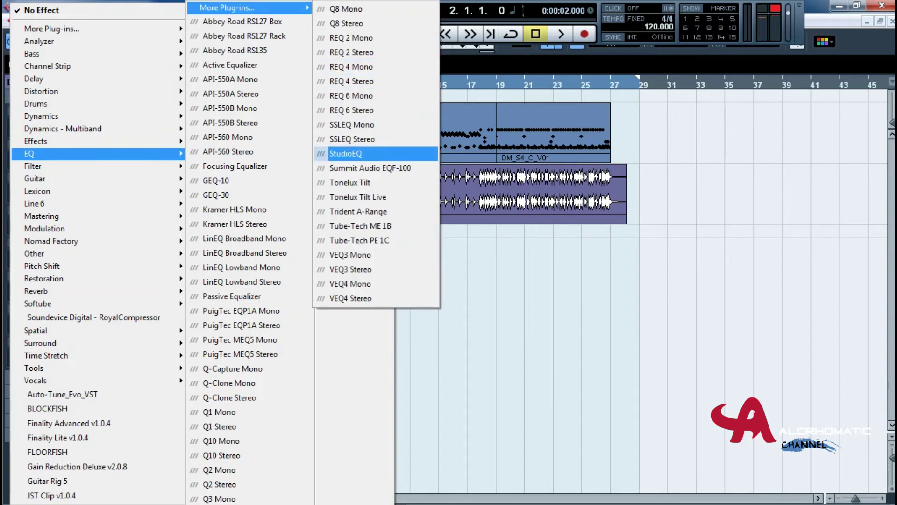
click(346, 154)
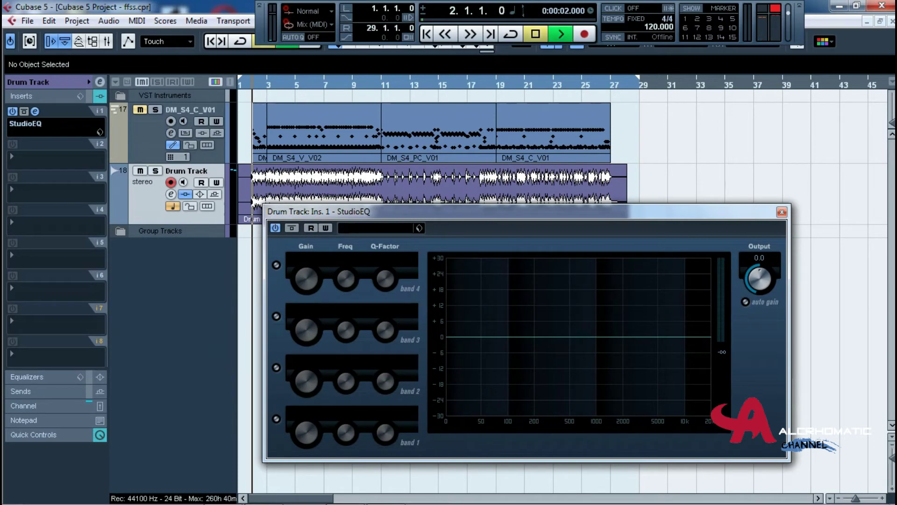
Stop playback and load the "drum ku" preset in StudioEQ on the Drum Track.
key(space)
click(377, 228)
drag(447, 232, 448, 149)
scroll(447, 285, up, 1)
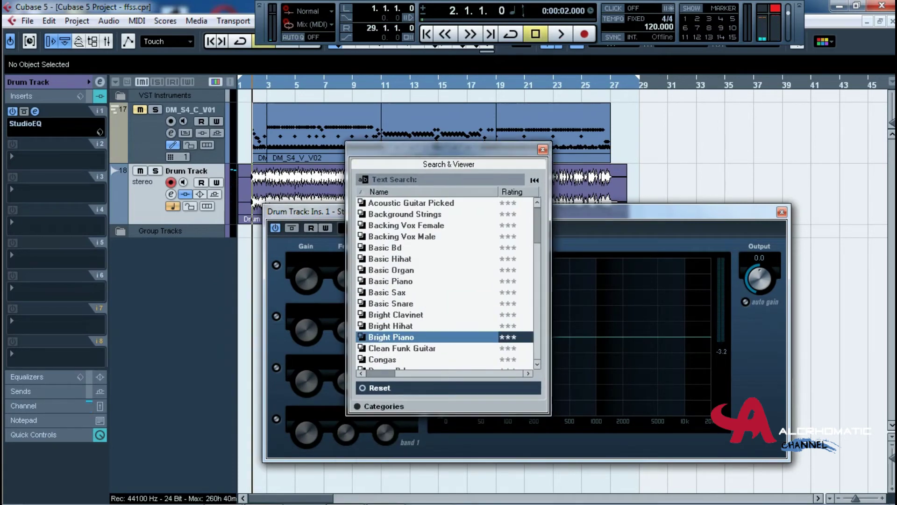
scroll(447, 285, down, 6)
scroll(446, 285, up, 4)
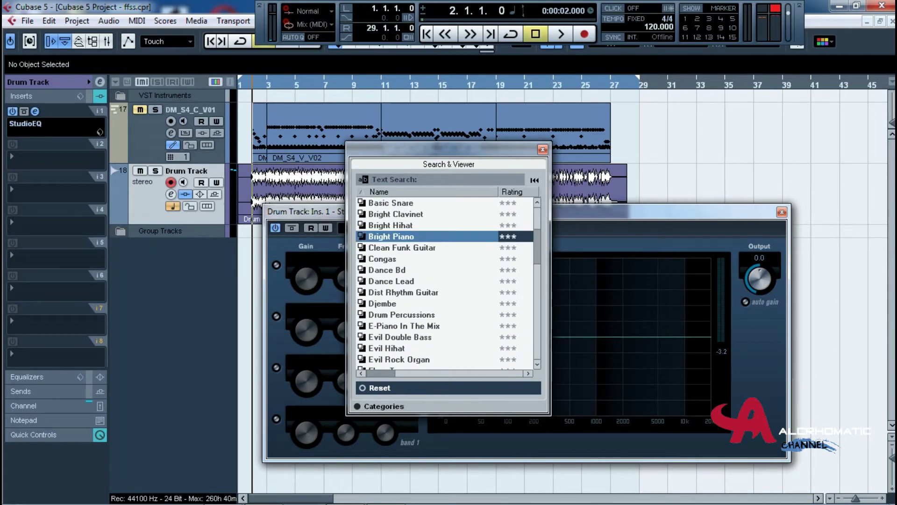
scroll(446, 286, down, 15)
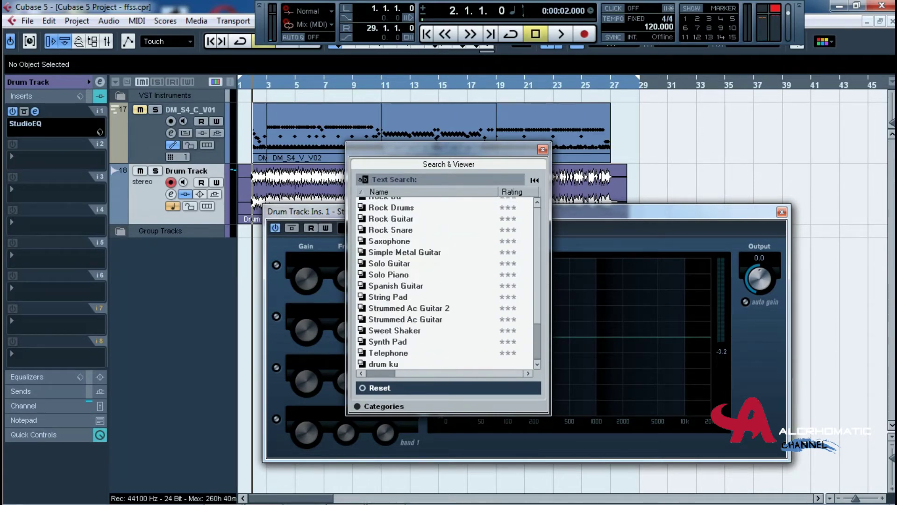
click(384, 364)
Play the equalized drums past bar 8, then stop playback and close the preset browser and StudioEQ window.
key(space)
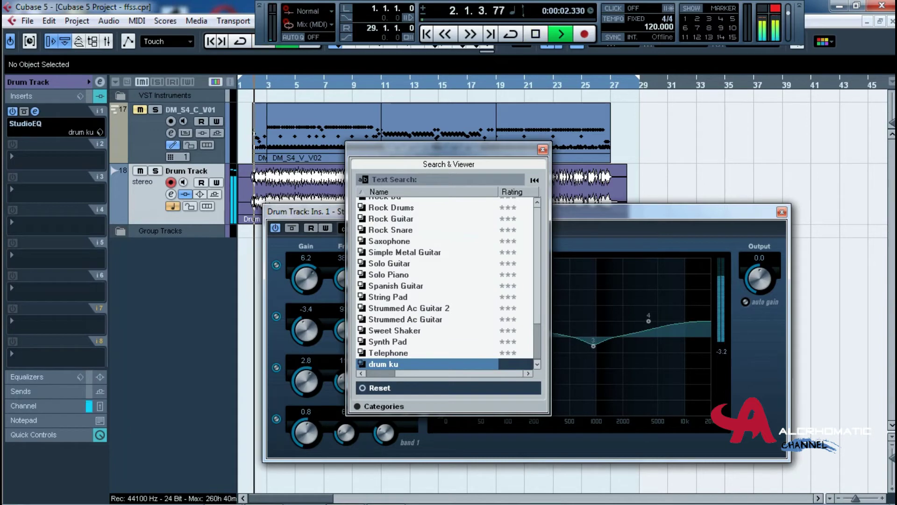
click(542, 150)
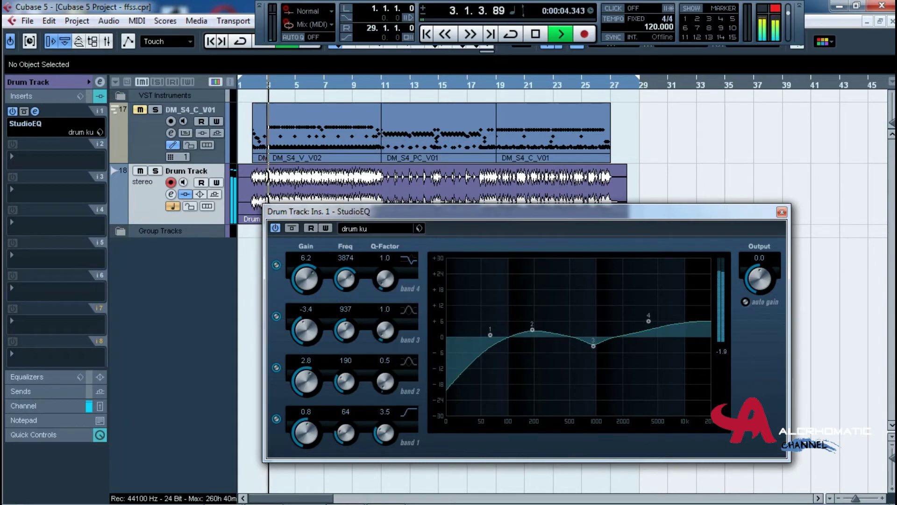
drag(514, 212, 503, 212)
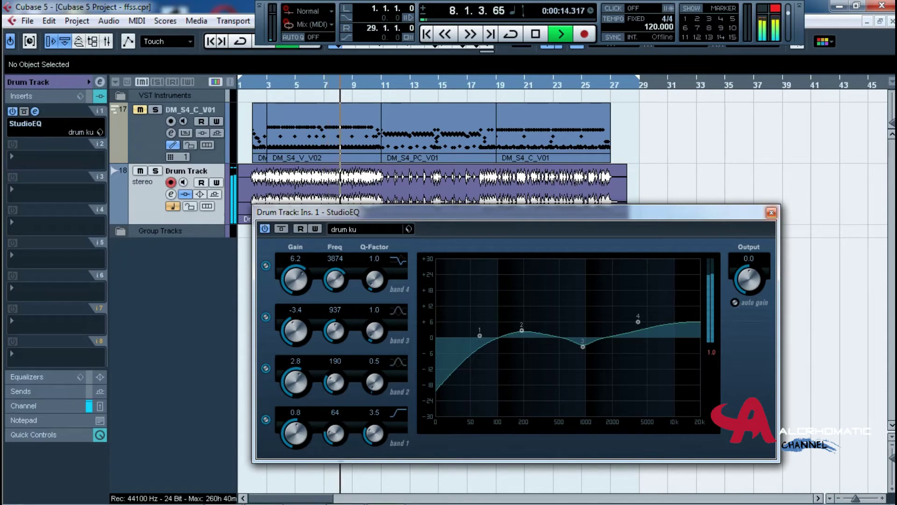
click(772, 213)
key(space)
Add the Compressor to the Drum Track's second insert slot and load its Funky Drums preset during playback.
click(13, 157)
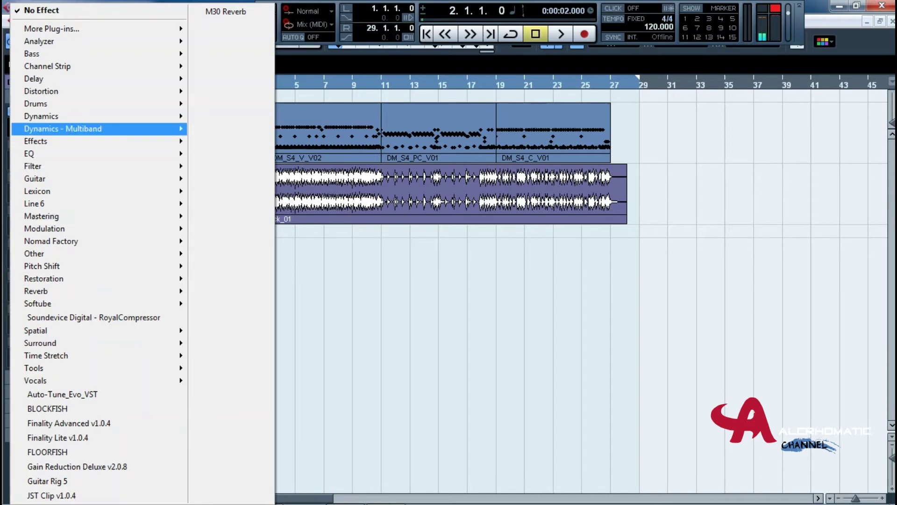
mouse_move(70, 128)
click(224, 253)
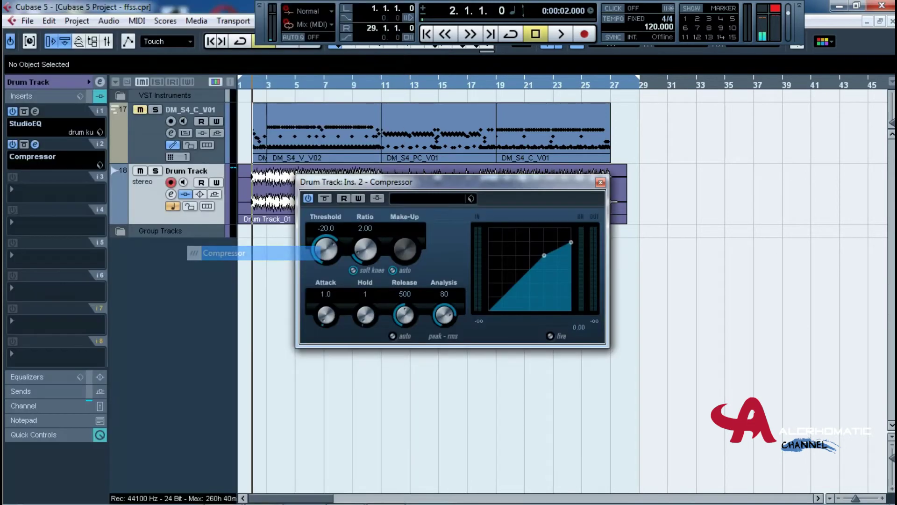
key(space)
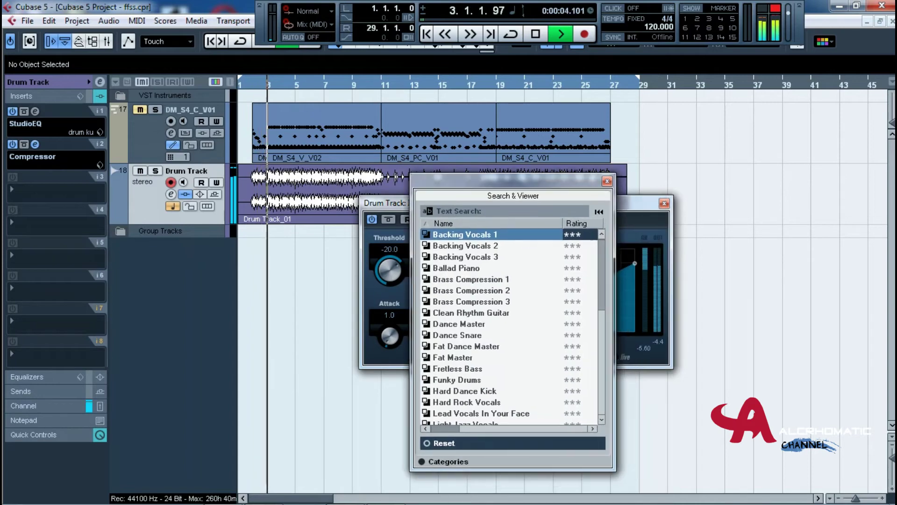
scroll(512, 327, down, 3)
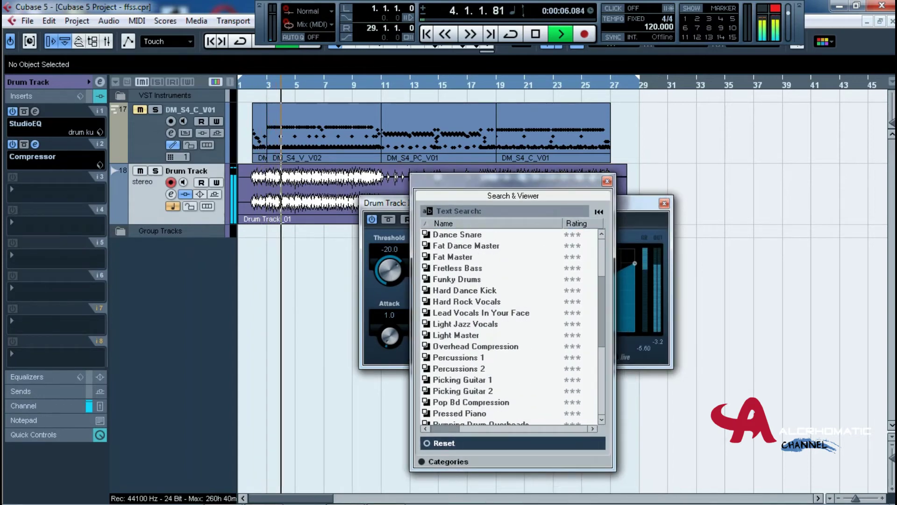
click(457, 279)
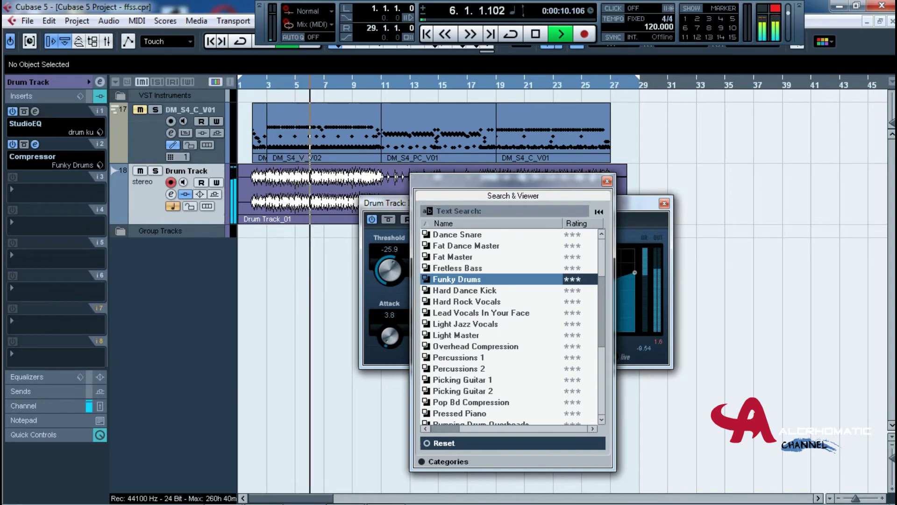
Look through the remaining Compressor presets, keeping Funky Drums, and close the preset browser and the Compressor window.
scroll(509, 327, down, 2)
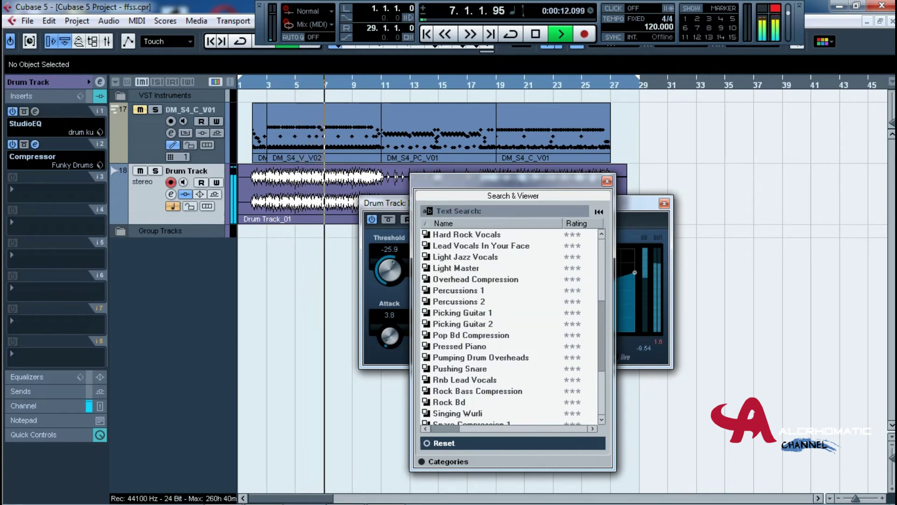
scroll(510, 327, down, 1)
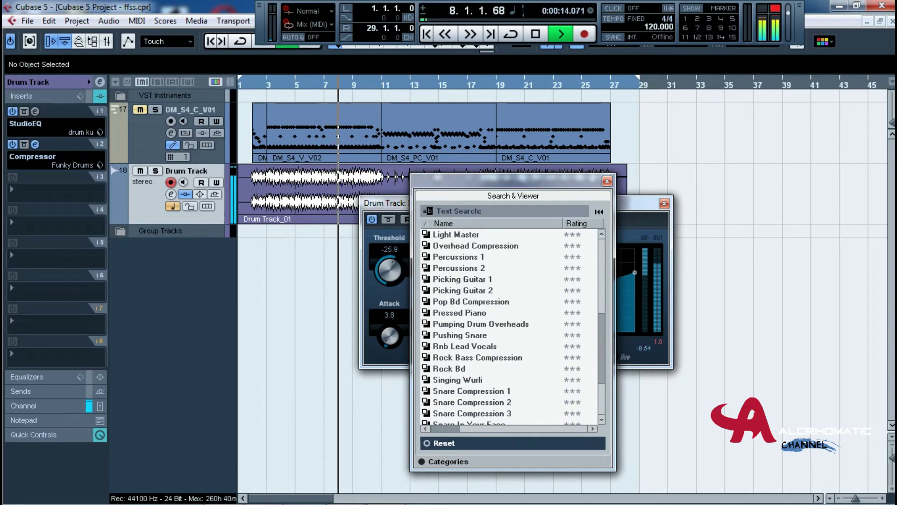
scroll(509, 327, down, 3)
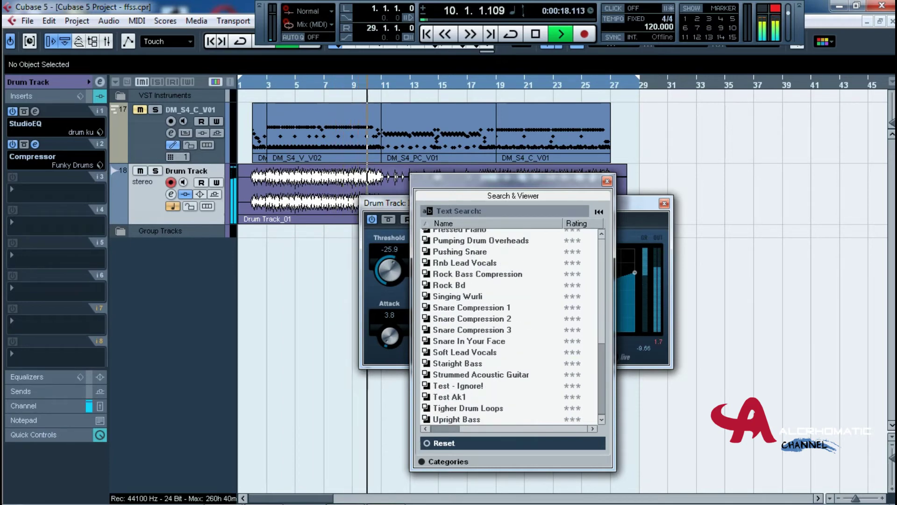
scroll(509, 327, up, 8)
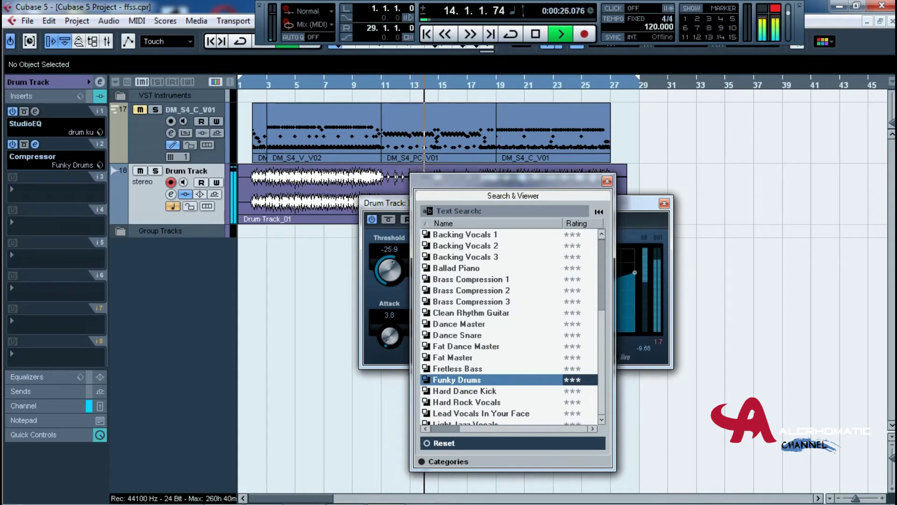
click(607, 181)
click(664, 203)
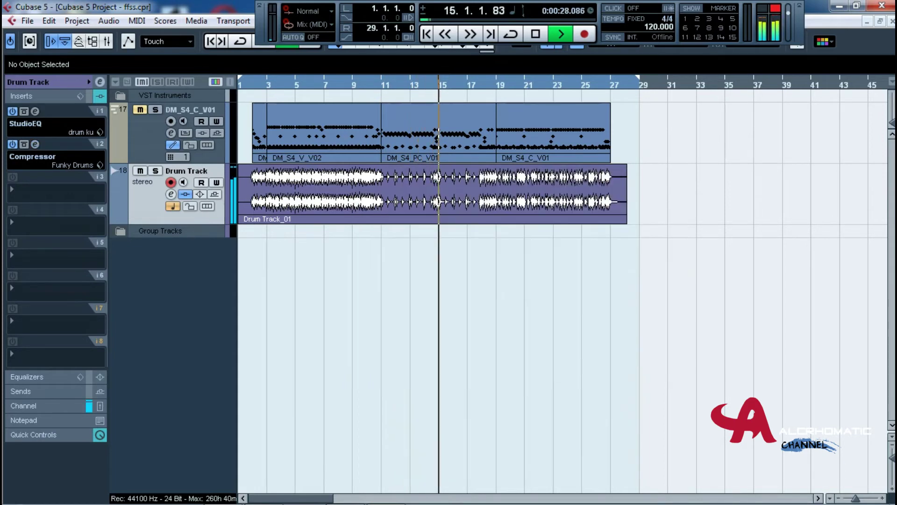
Replay the drums briefly, add JST Clip v1.0.4 to the Drum Track's third insert slot, and audition it before closing its window.
key(space)
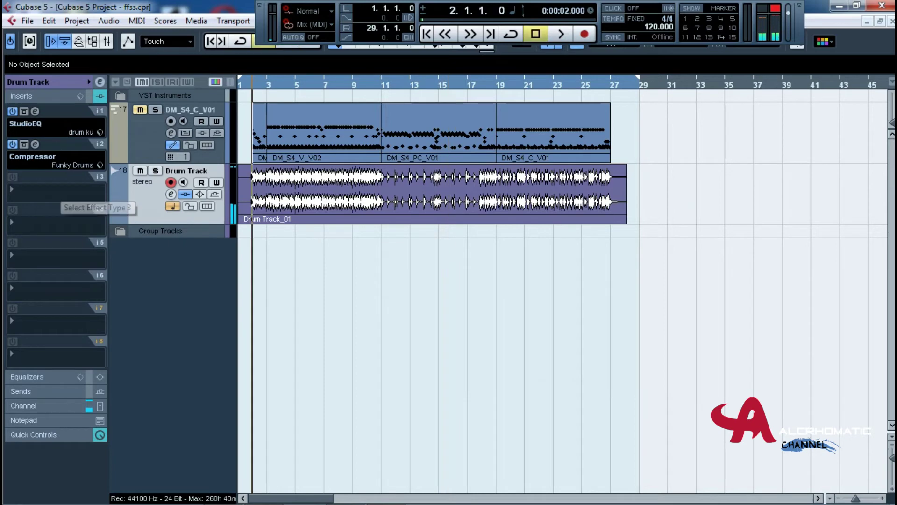
key(space)
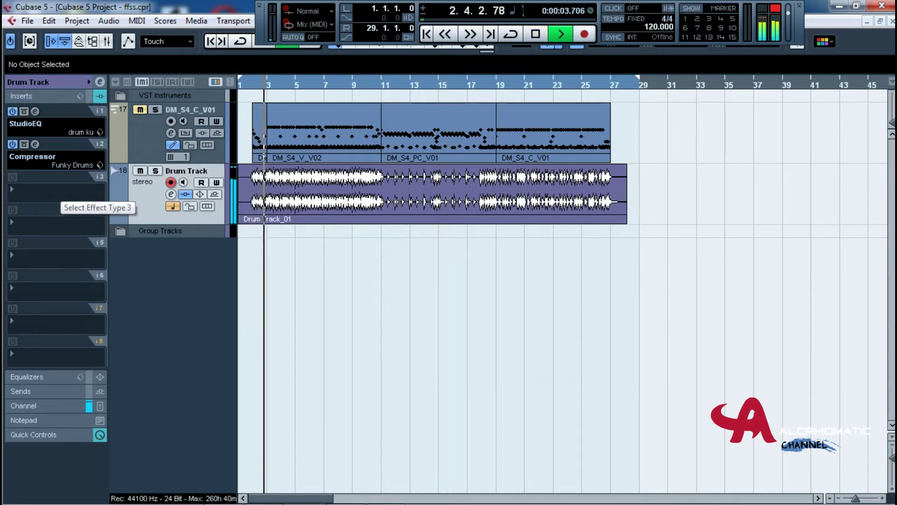
key(space)
click(56, 191)
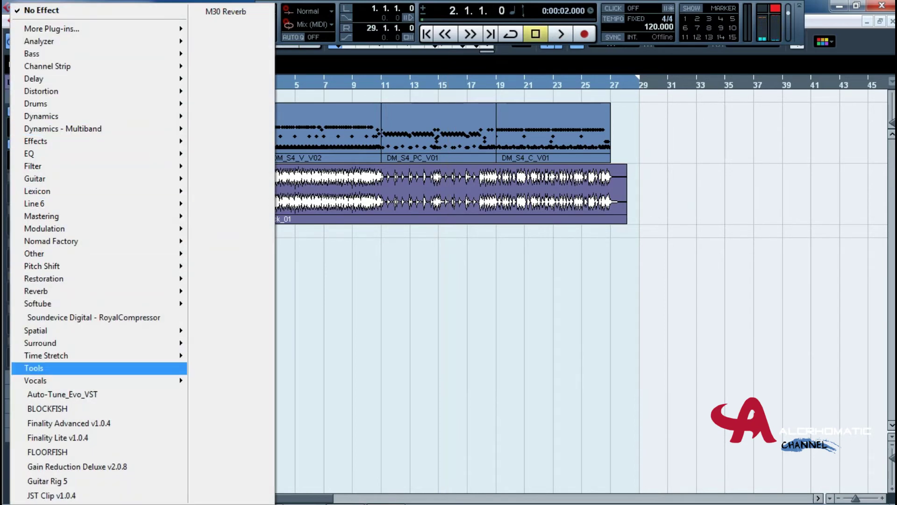
click(51, 496)
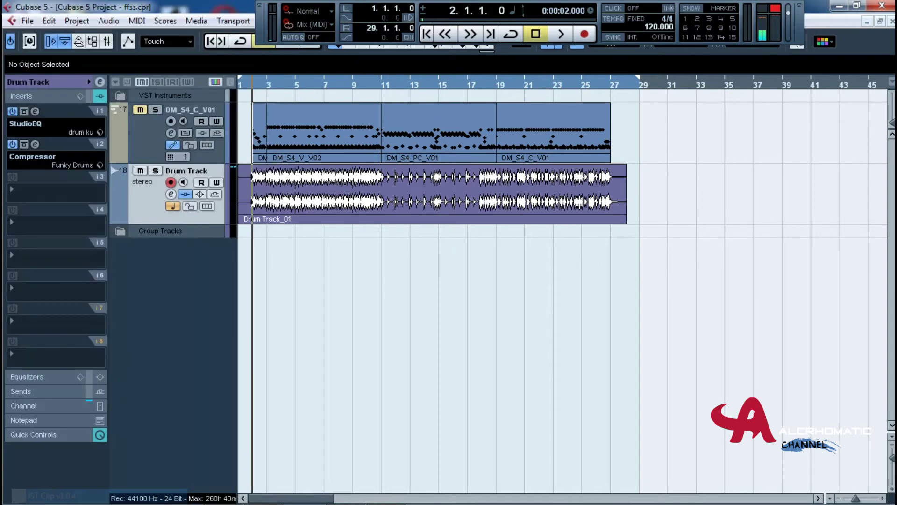
key(space)
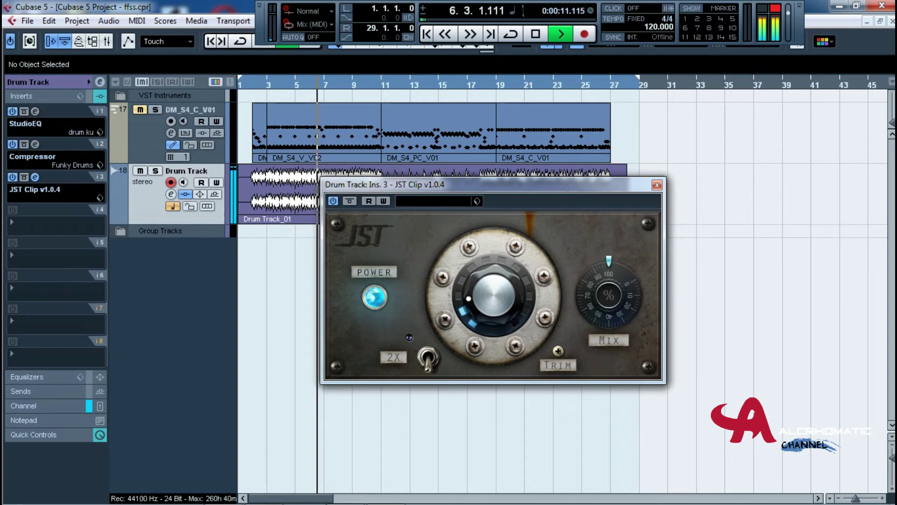
click(34, 176)
In the Drum Track's StudioEQ, set band 4 to 3.1 gain at 7048 Hz and band 3 to -2.9 at 412 Hz during playback.
click(35, 112)
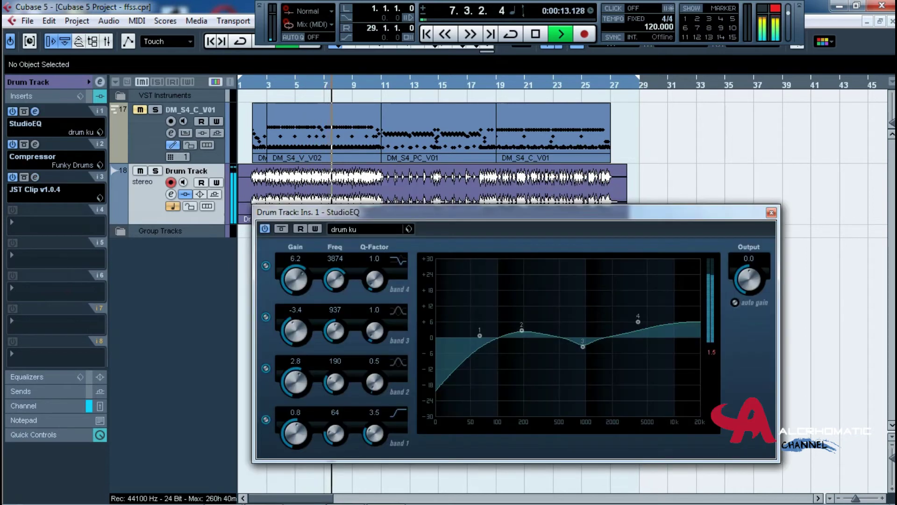
drag(639, 322, 649, 327)
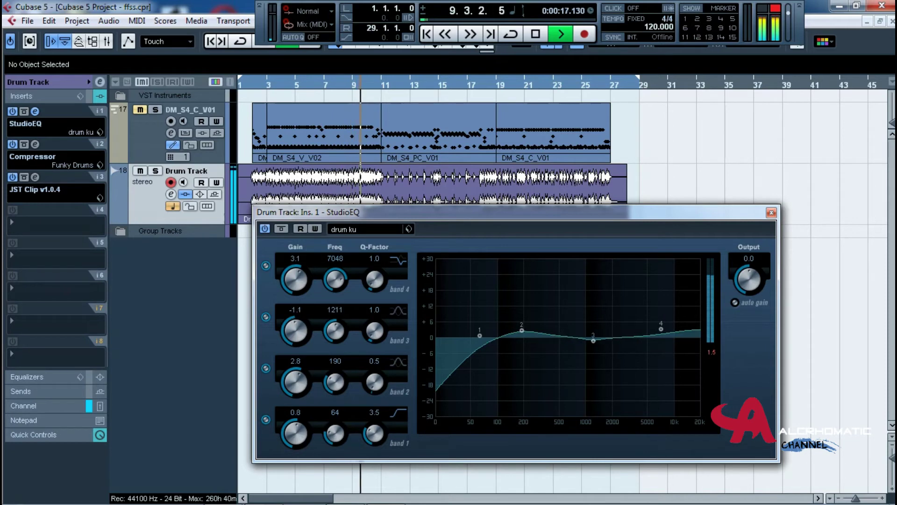
drag(586, 339, 564, 352)
key(space)
key(space)
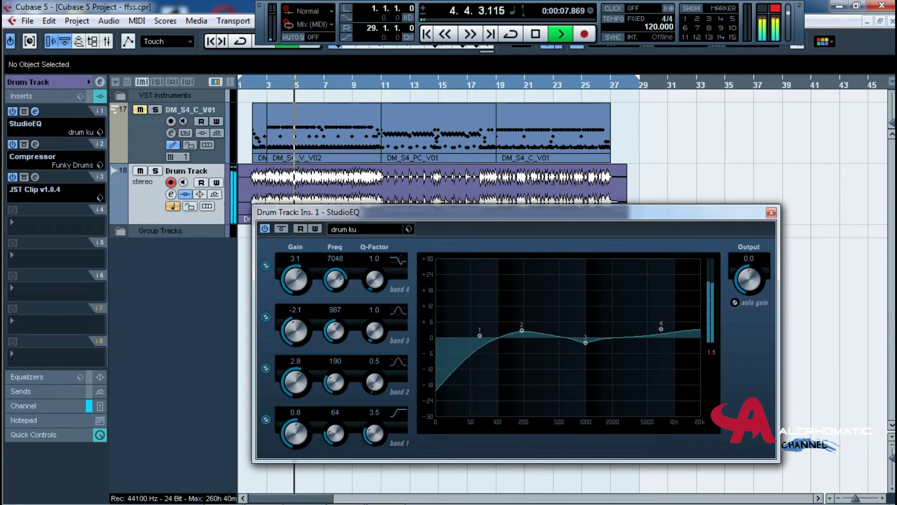
drag(585, 343, 552, 358)
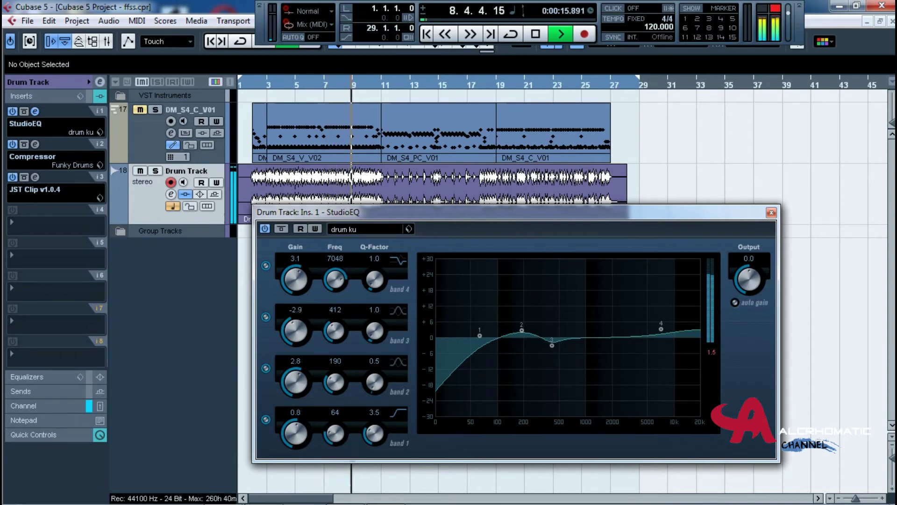
click(772, 213)
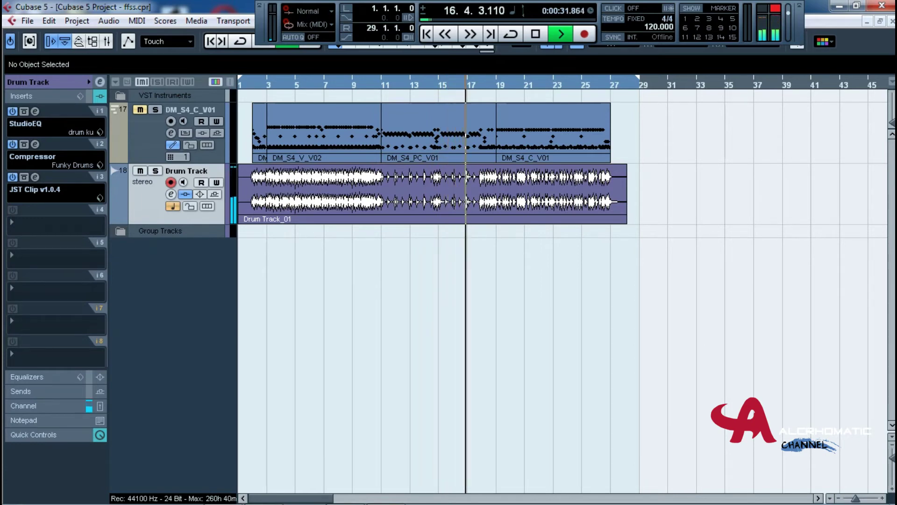
Add the MultibandCompressor to the Drum Track's fourth insert slot while playback continues.
right_click(196, 253)
click(182, 264)
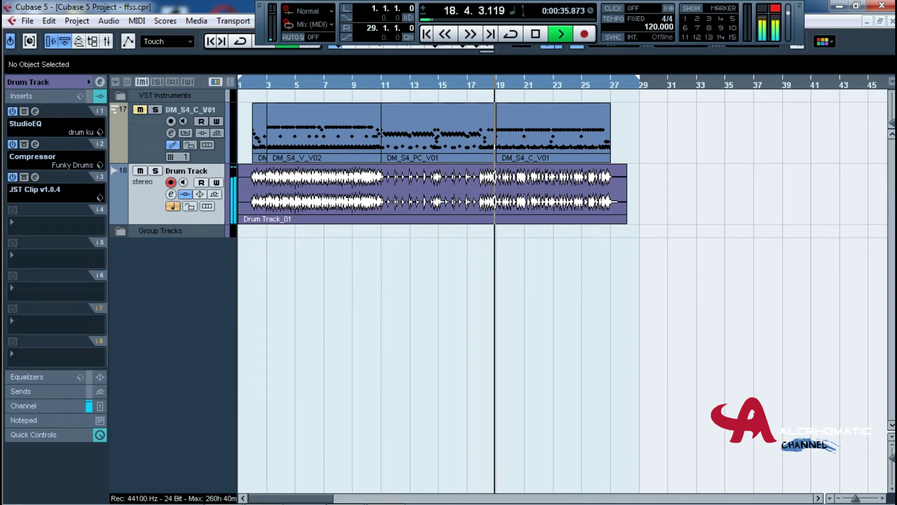
click(70, 228)
mouse_move(70, 116)
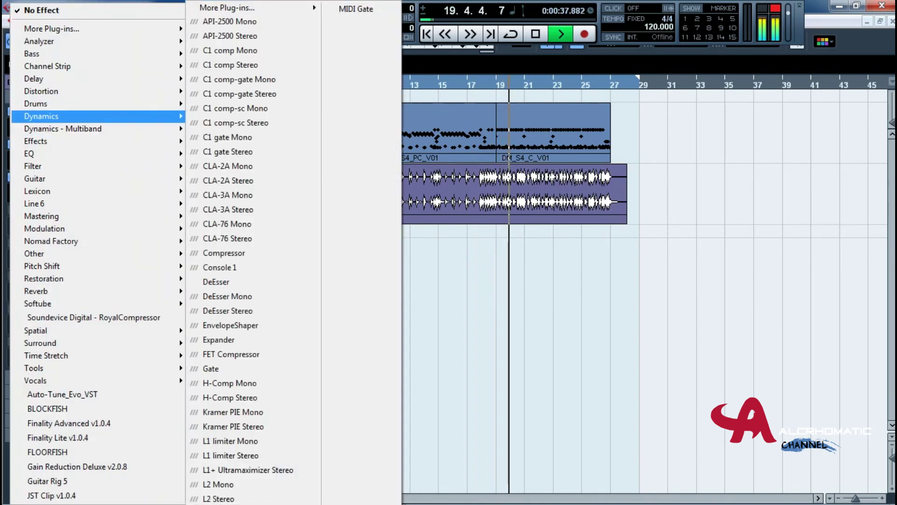
mouse_move(226, 8)
click(360, 9)
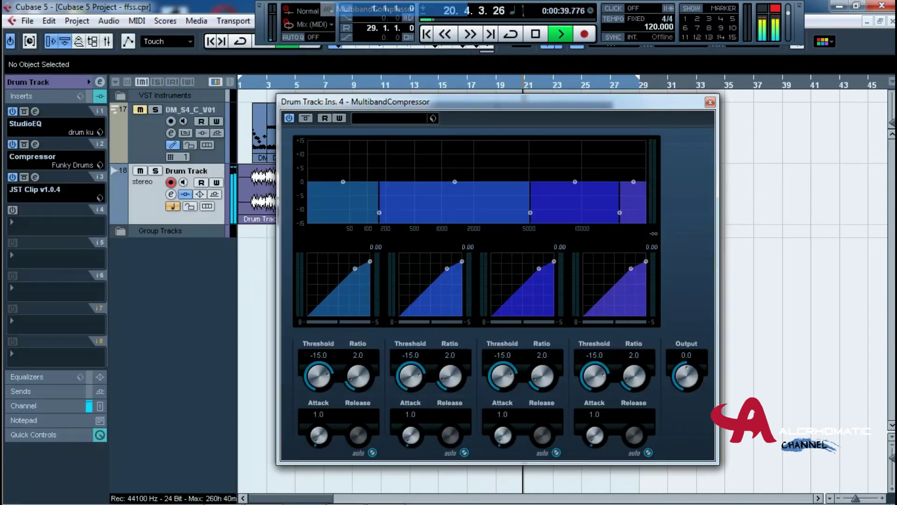
Audition the Ballad Master and Drums 1 to 4 presets in the MultibandCompressor, then load Dance Master and replay the drums.
click(389, 118)
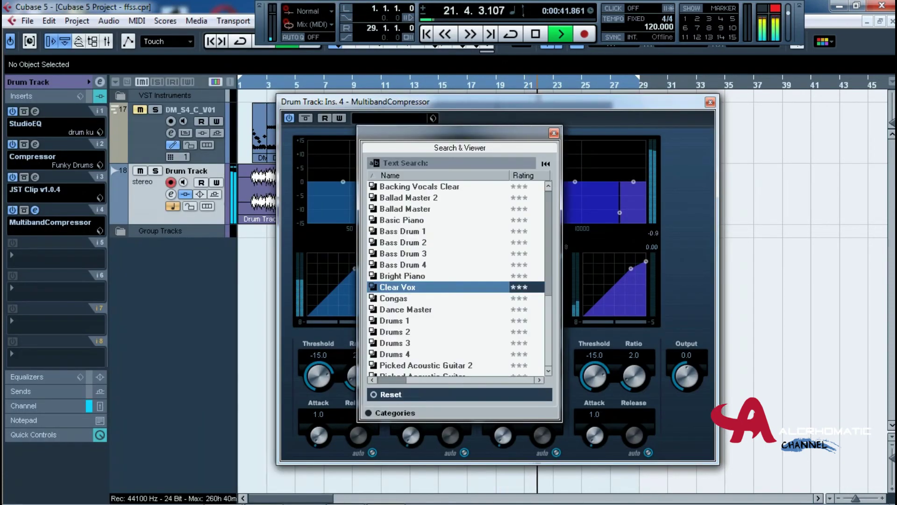
click(405, 208)
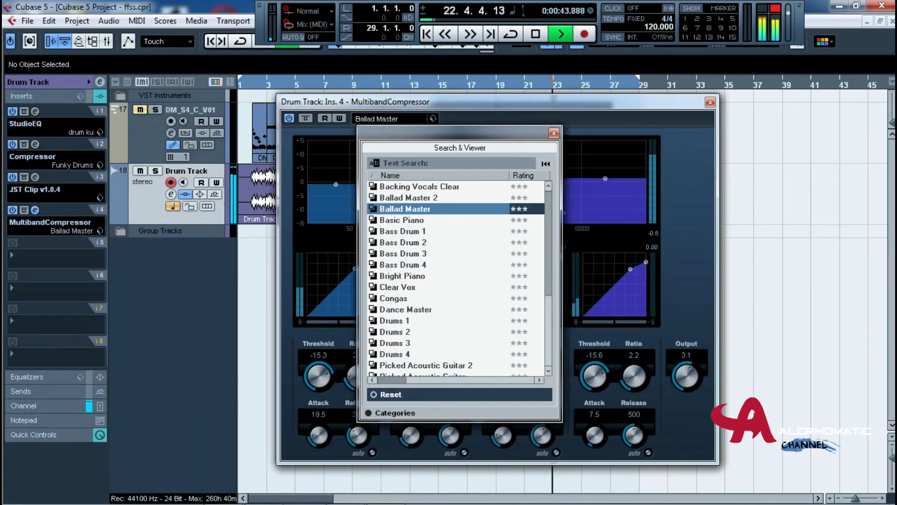
click(395, 321)
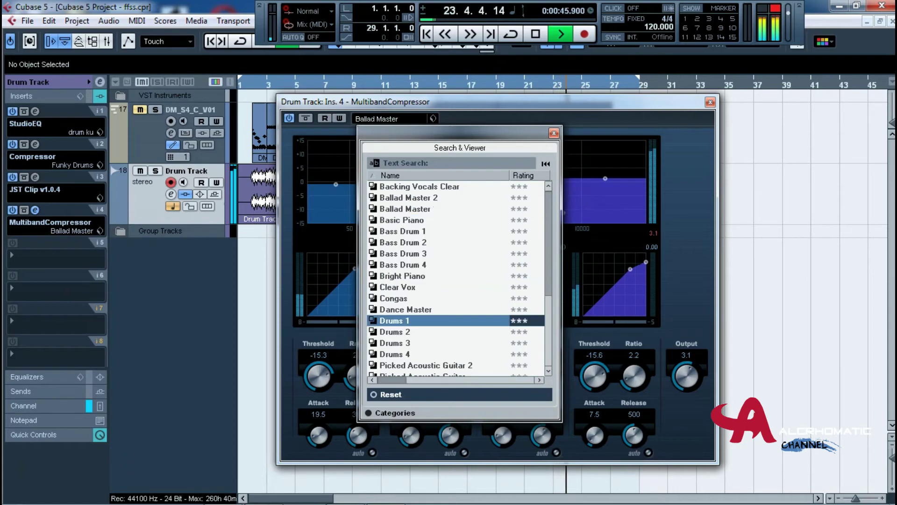
click(396, 332)
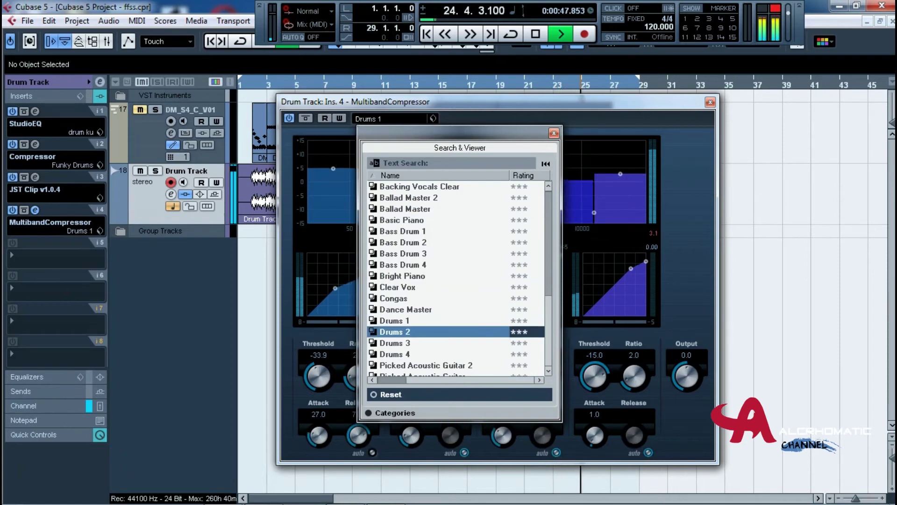
click(396, 342)
click(396, 354)
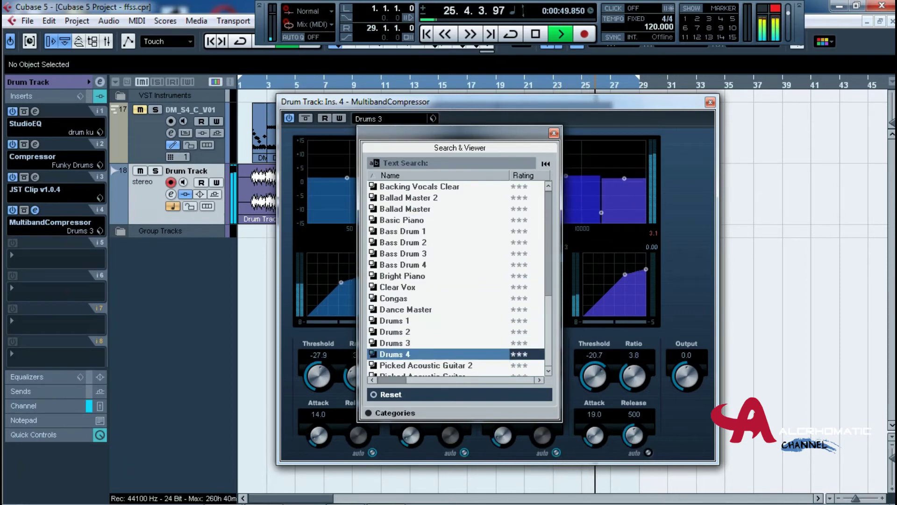
click(405, 309)
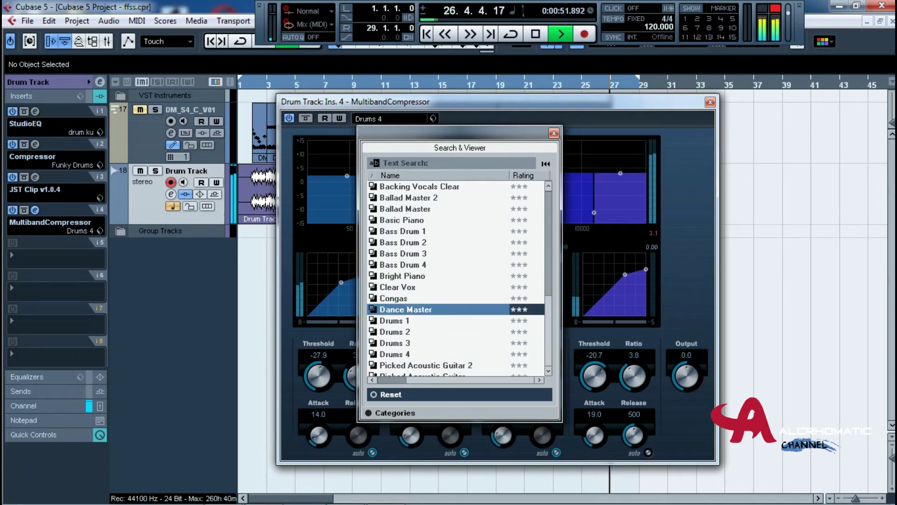
key(space)
key(space)
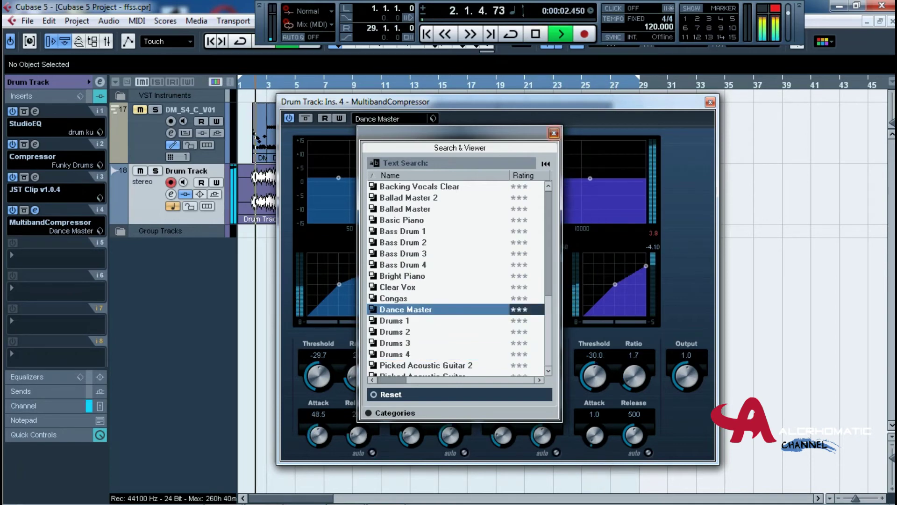
click(554, 134)
Lower the output levels of the second, third and fourth MultibandCompressor bands to about 0 dB while listening.
drag(552, 102, 576, 91)
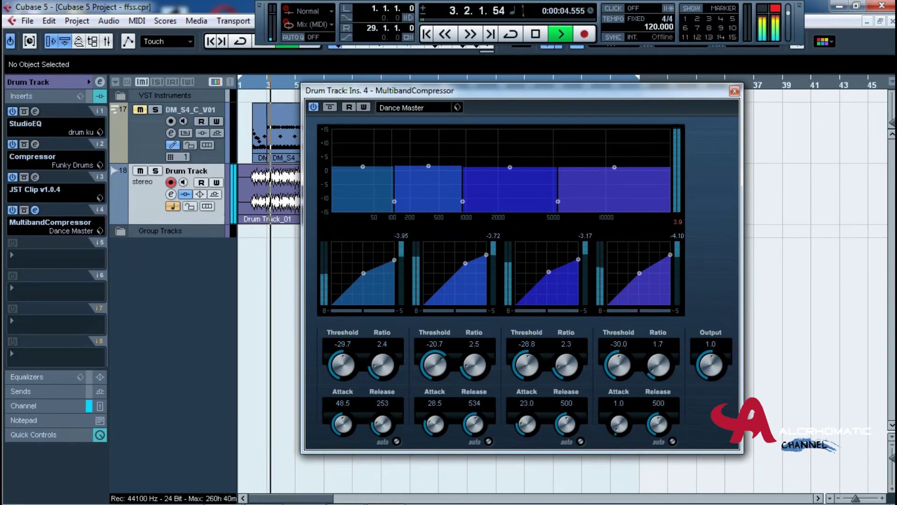
mouse_move(429, 166)
mouse_down()
mouse_move(428, 195)
mouse_move(428, 170)
mouse_up()
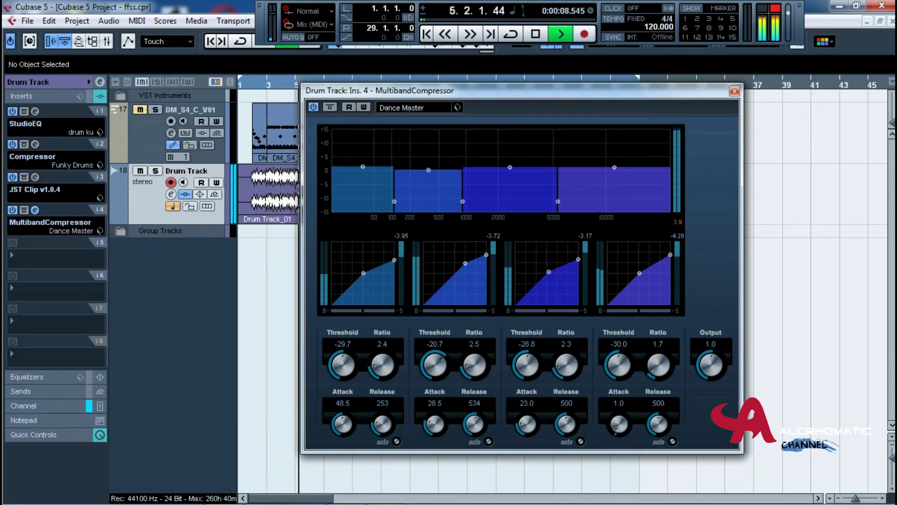
drag(510, 167, 510, 181)
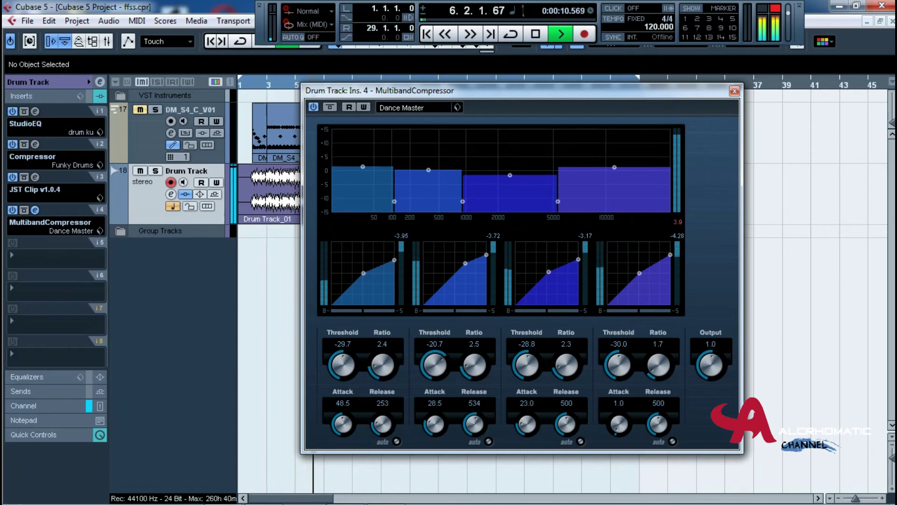
mouse_move(615, 167)
mouse_down()
mouse_move(615, 193)
mouse_move(615, 164)
mouse_up()
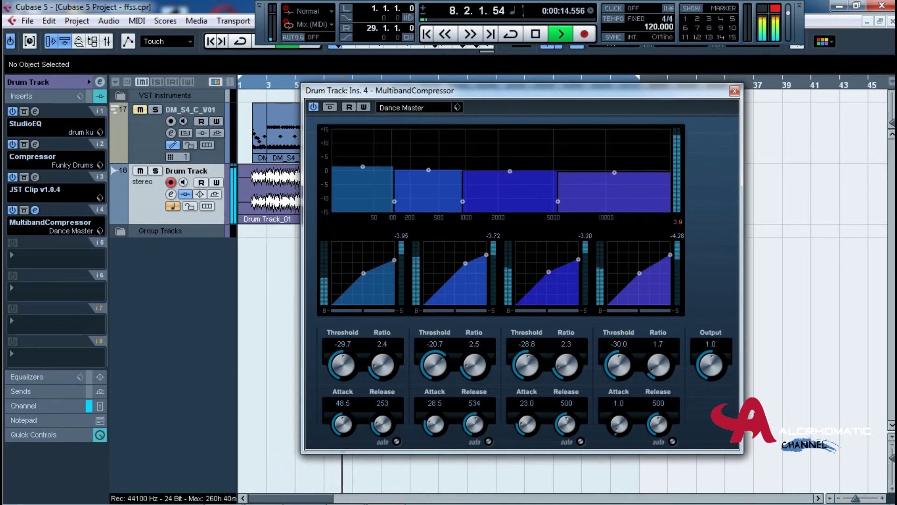
Set the Threshold of the Compressor in the second insert slot to -13.0 dB while replaying the drums, then stop playback.
click(35, 144)
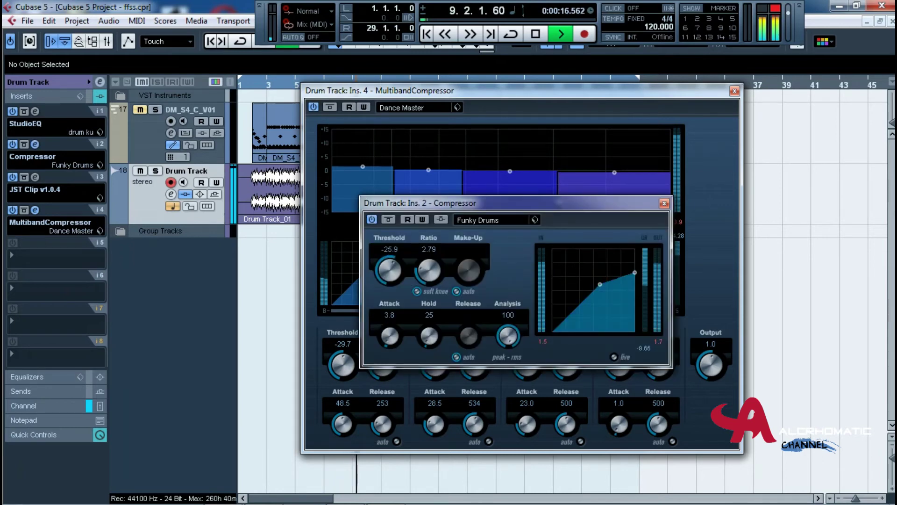
drag(389, 270, 389, 257)
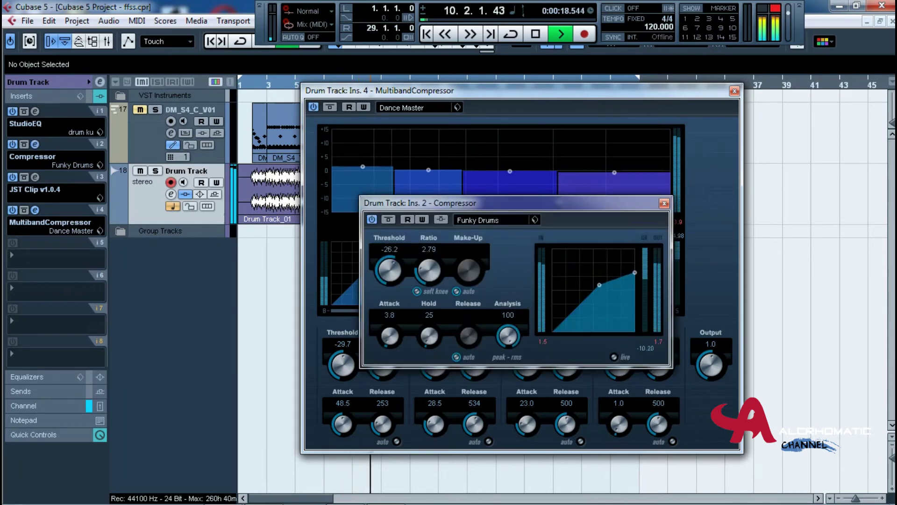
key(space)
key(space)
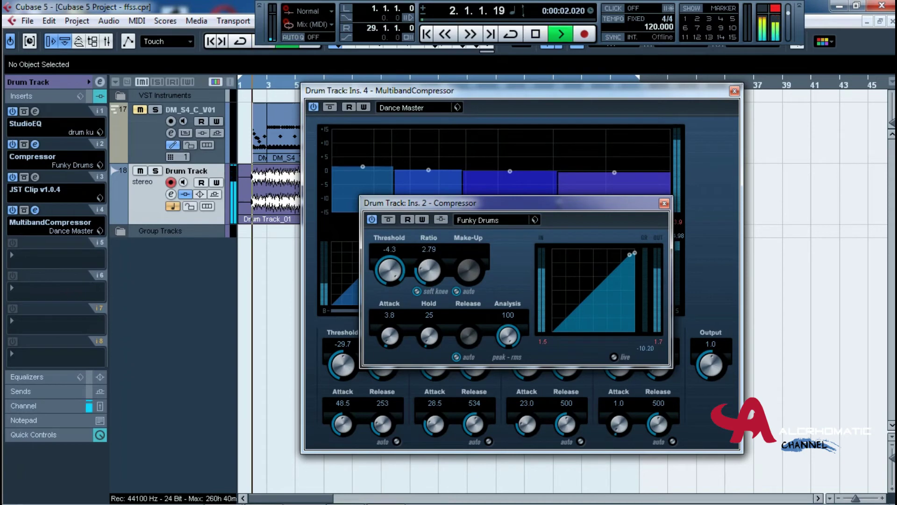
drag(389, 270, 390, 278)
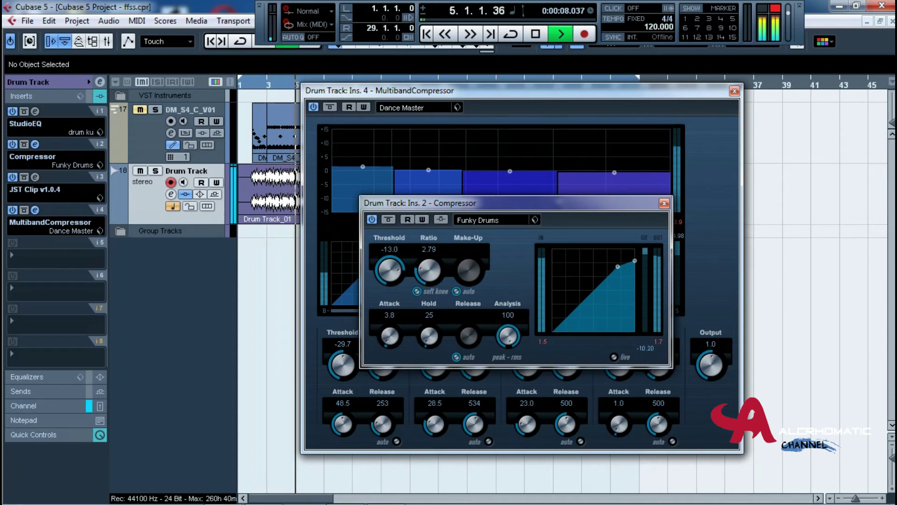
drag(390, 278, 389, 280)
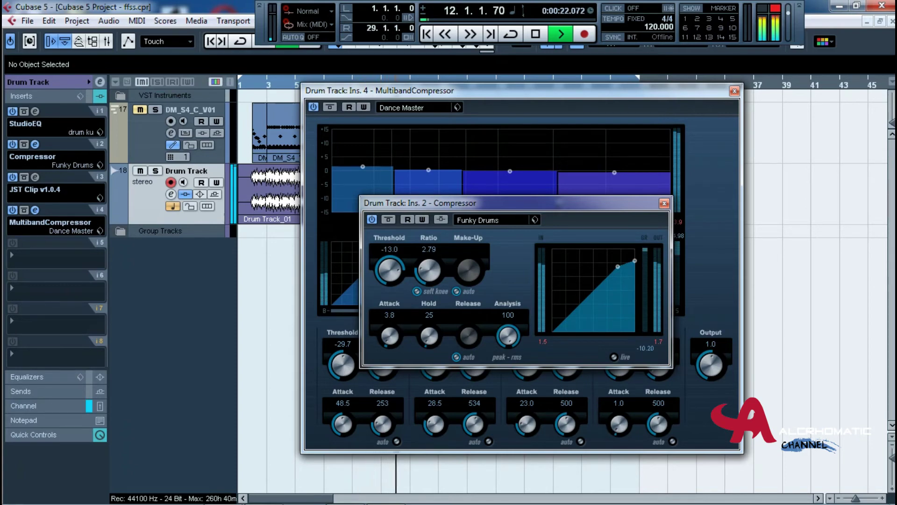
key(space)
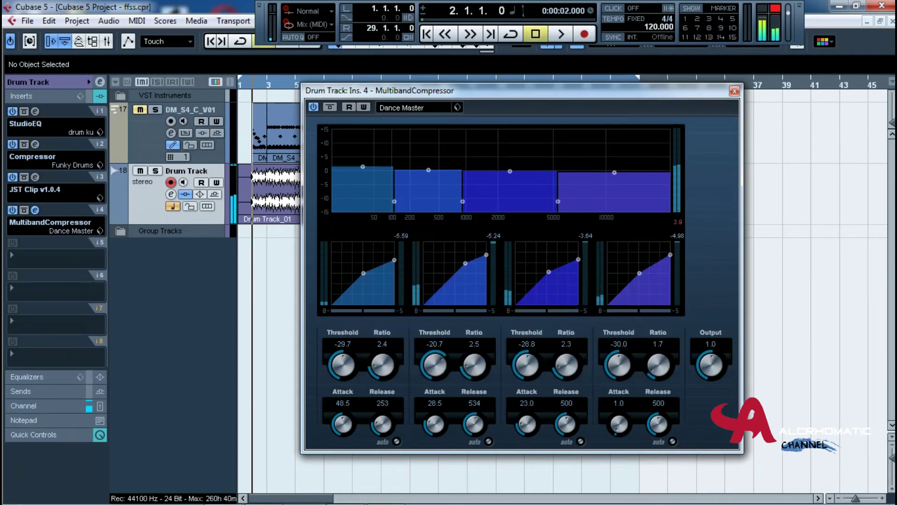
Close the MultibandCompressor window, show the whole arrangement, and open the Export Audio Mixdown dialog.
key(Escape)
key(g)
key(g)
key(g)
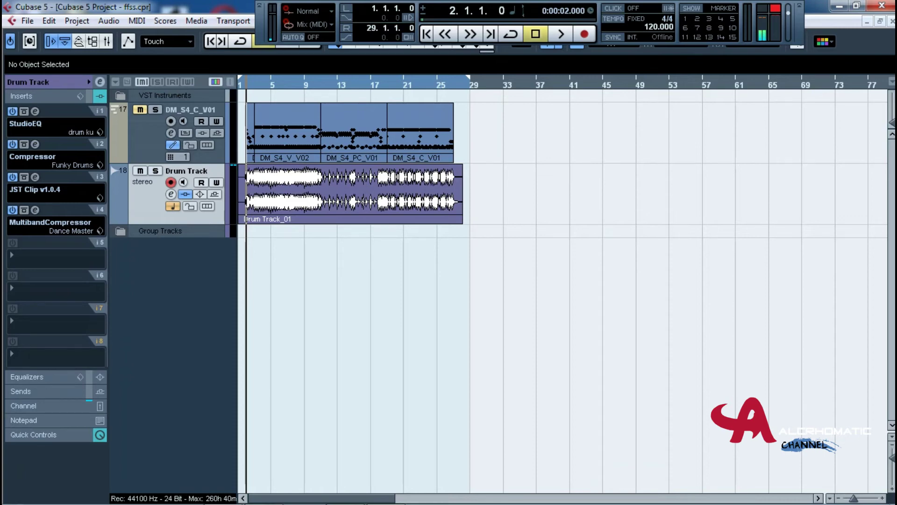
key(alt+f)
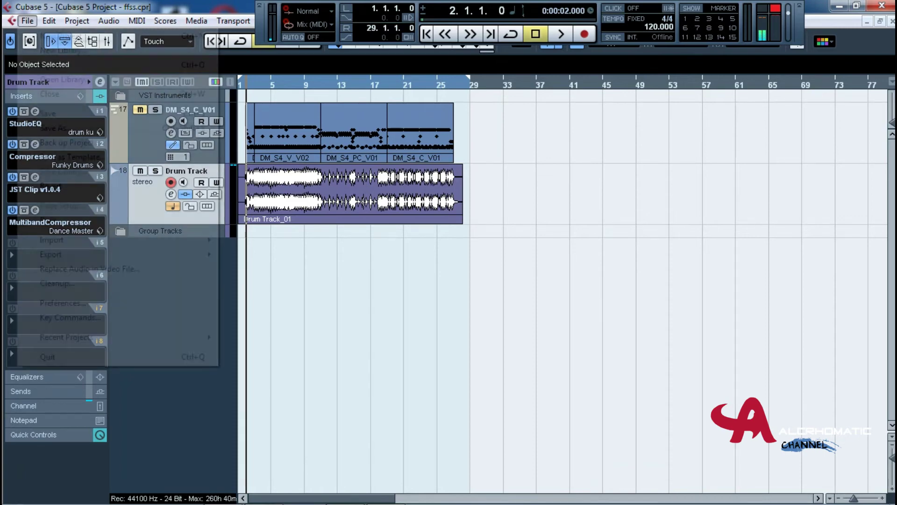
key(Up)
key(Right)
key(Down)
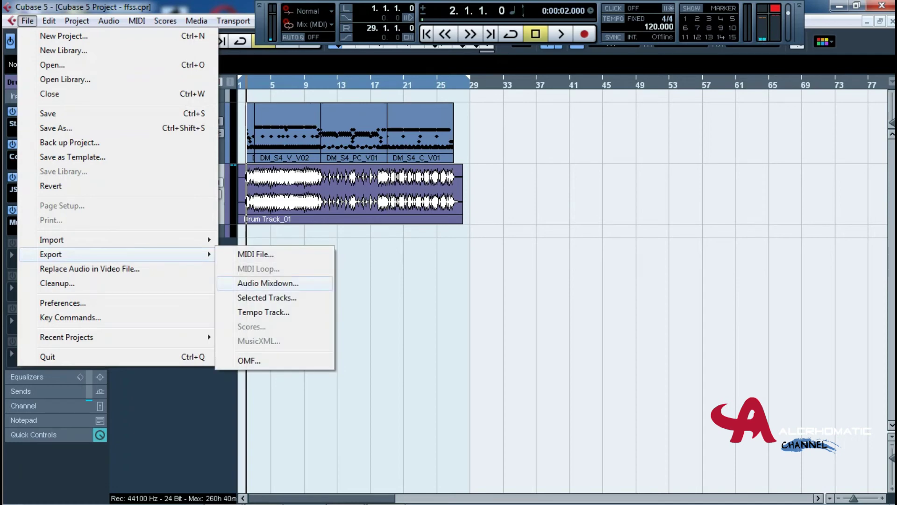
key(Return)
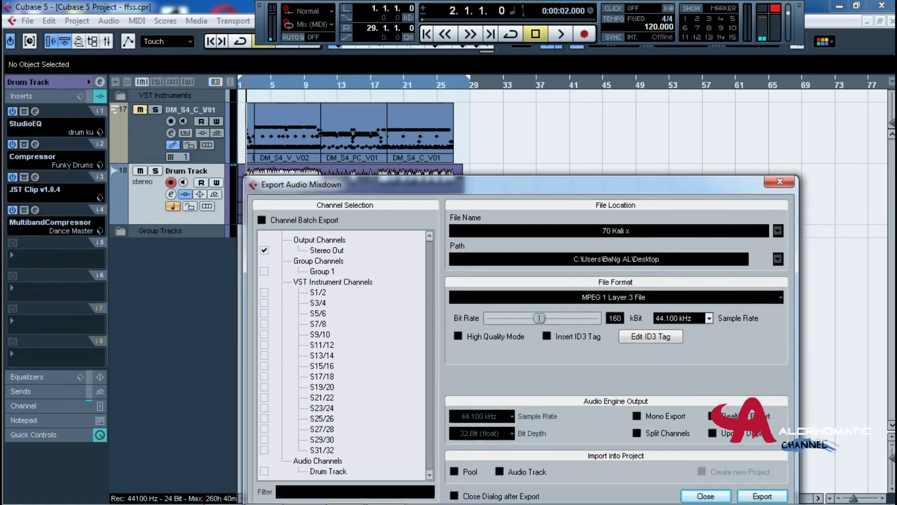
drag(524, 201, 519, 111)
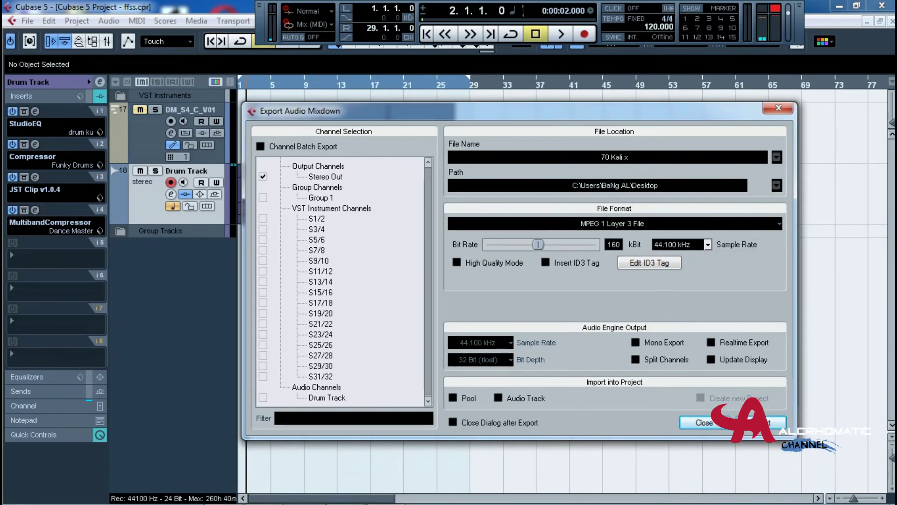
Export the Stereo Out mixdown to the Desktop as a Wave File named "test drum", and return the cursor to the project start.
click(575, 224)
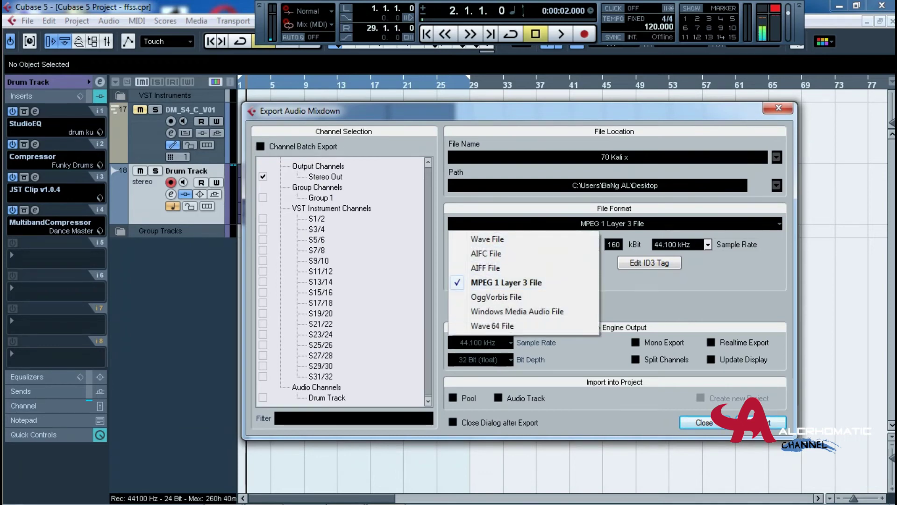
mouse_move(519, 111)
mouse_down()
mouse_move(540, 101)
mouse_move(546, 115)
mouse_move(527, 110)
mouse_up()
click(575, 223)
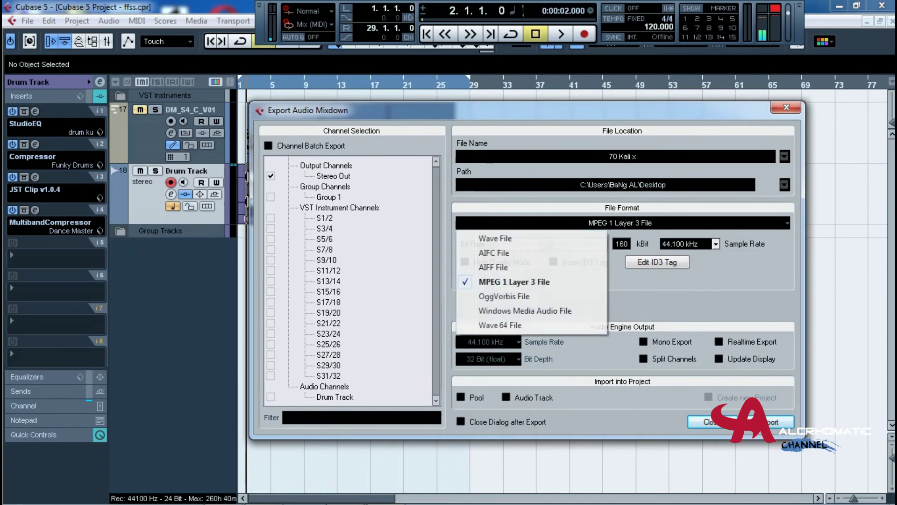
click(531, 238)
click(623, 157)
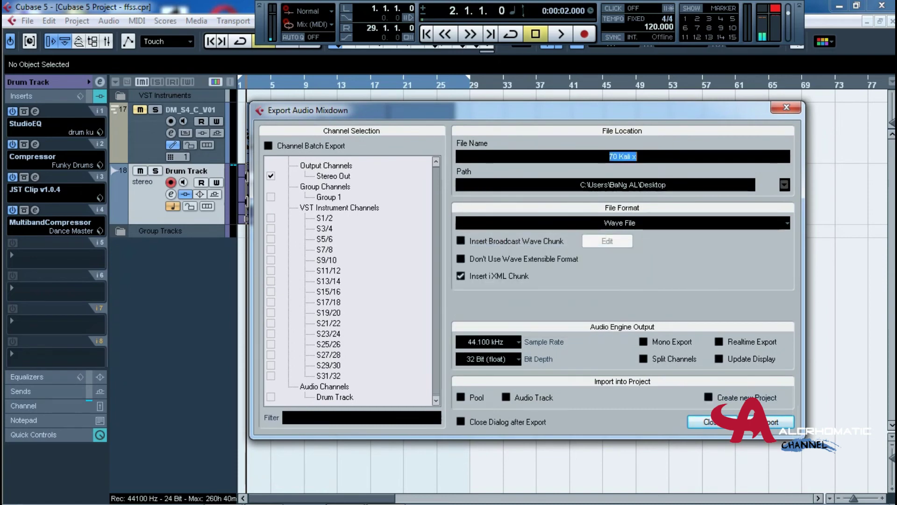
text(test drum)
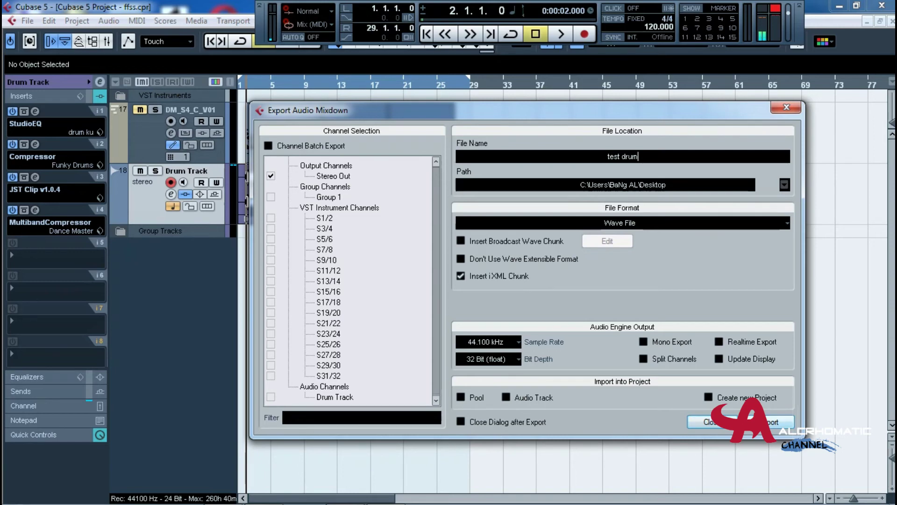
key(Return)
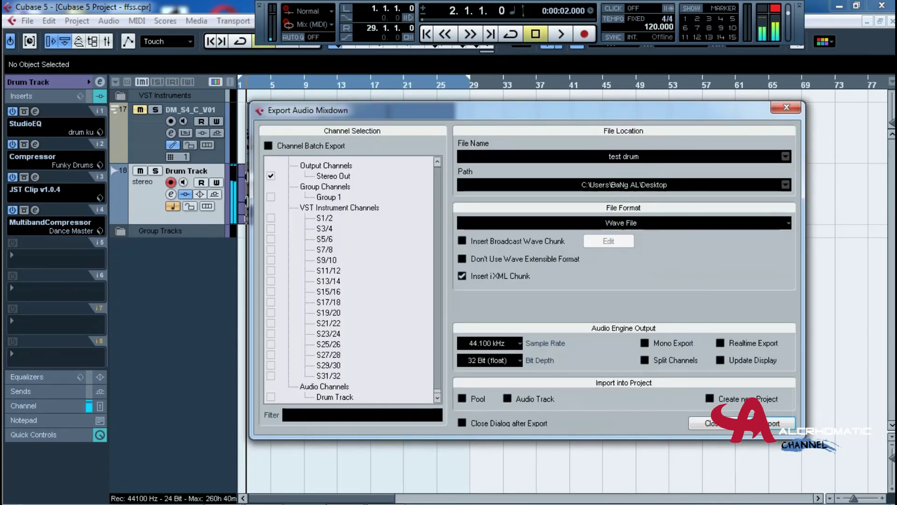
key(Escape)
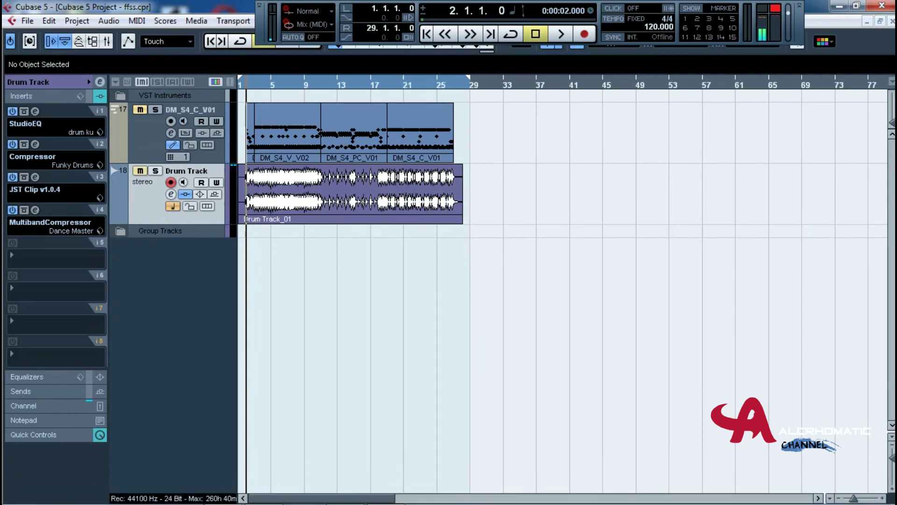
key(Home)
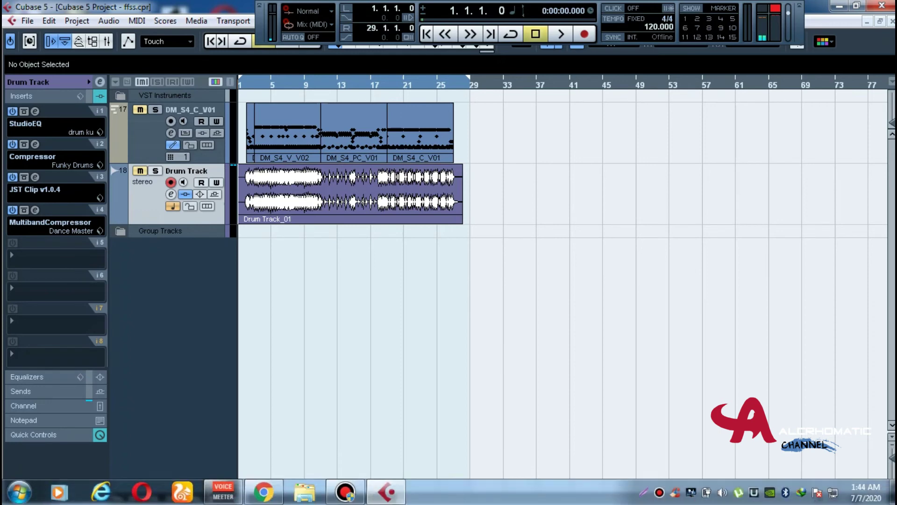
right_click(170, 252)
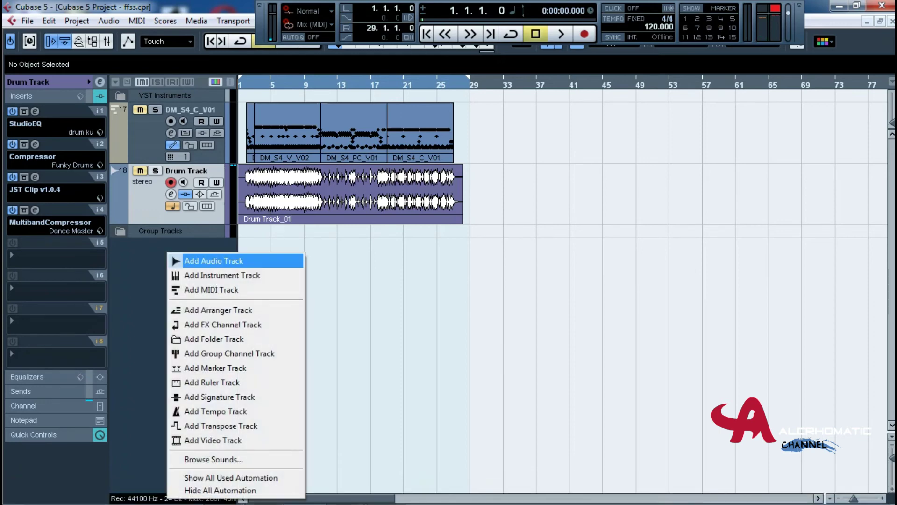
click(205, 261)
click(431, 242)
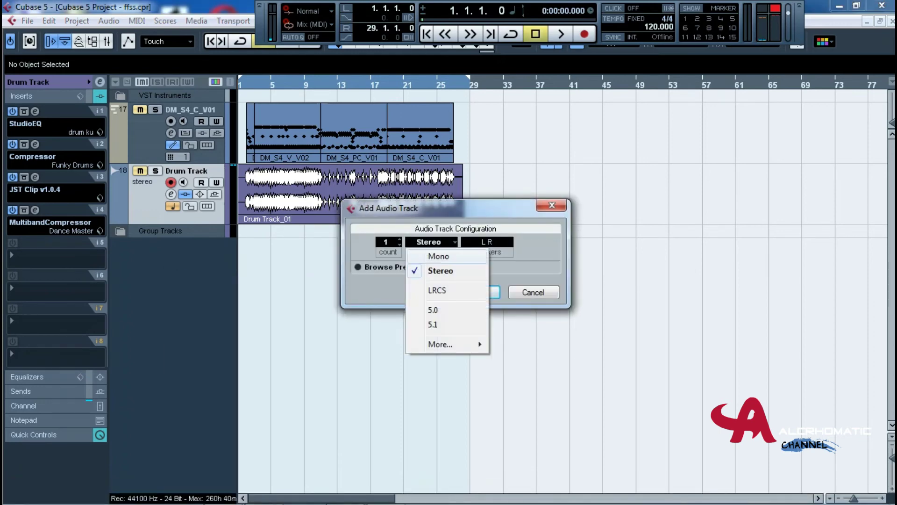
key(Escape)
key(Escape)
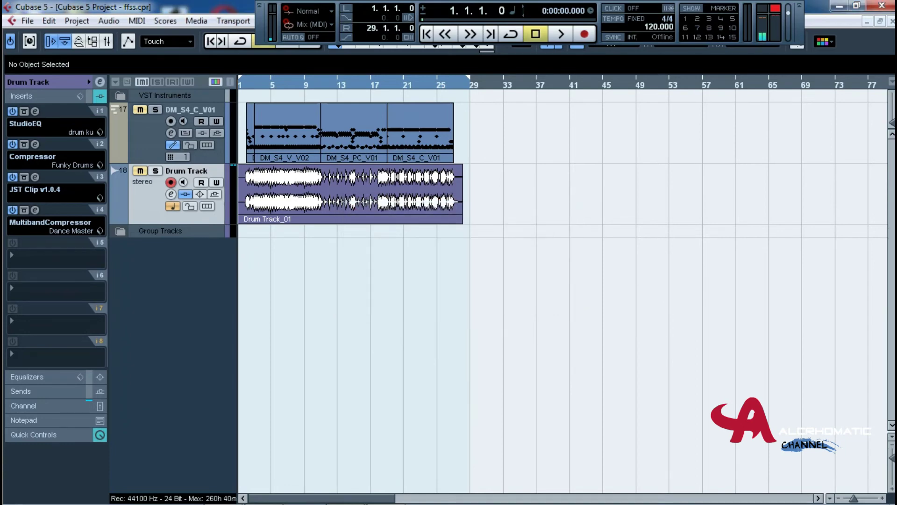
Add a mono audio track below the Drum Track, and remove that track again.
right_click(208, 259)
right_click(195, 334)
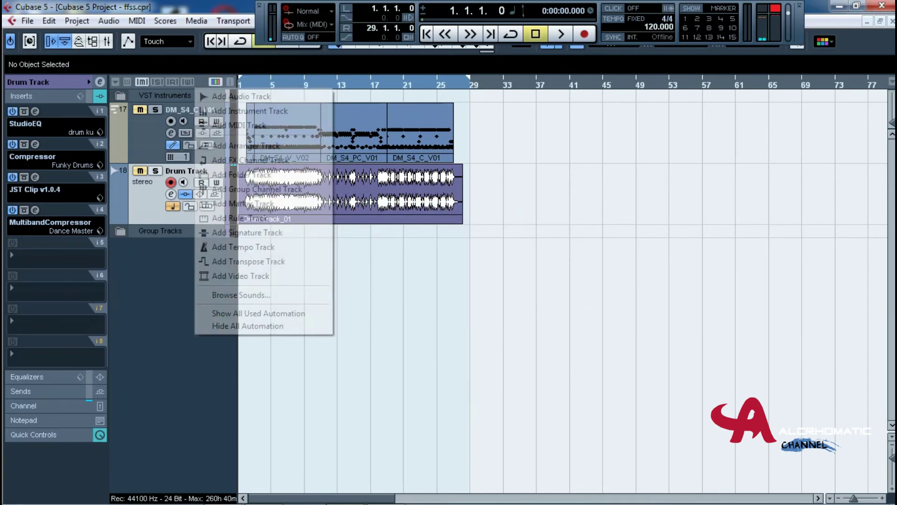
click(202, 95)
click(432, 242)
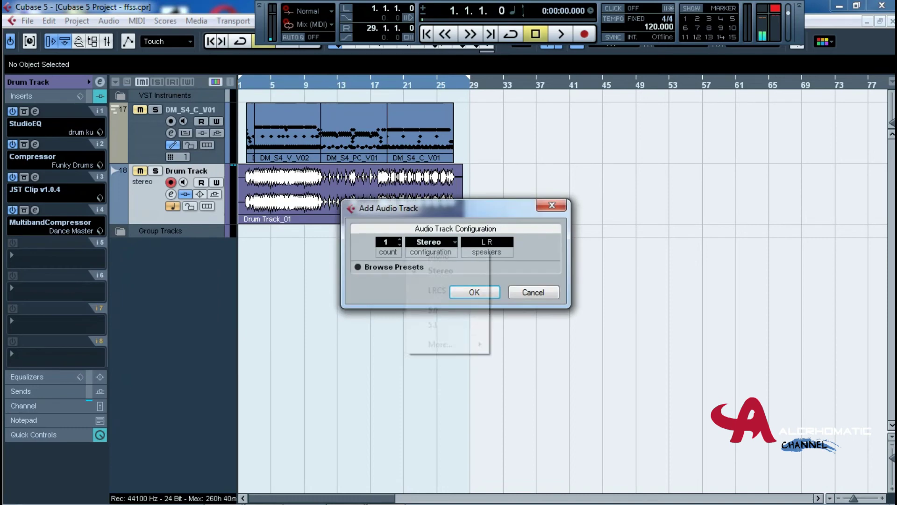
click(439, 256)
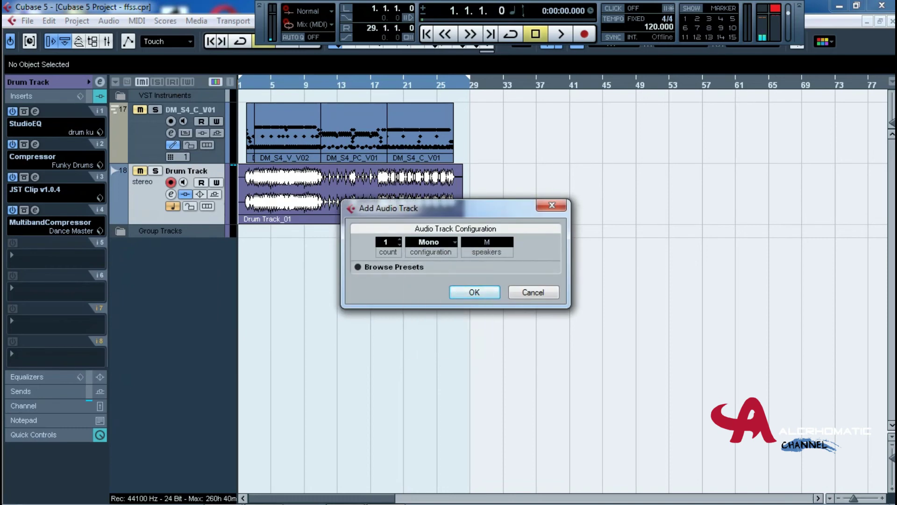
click(475, 292)
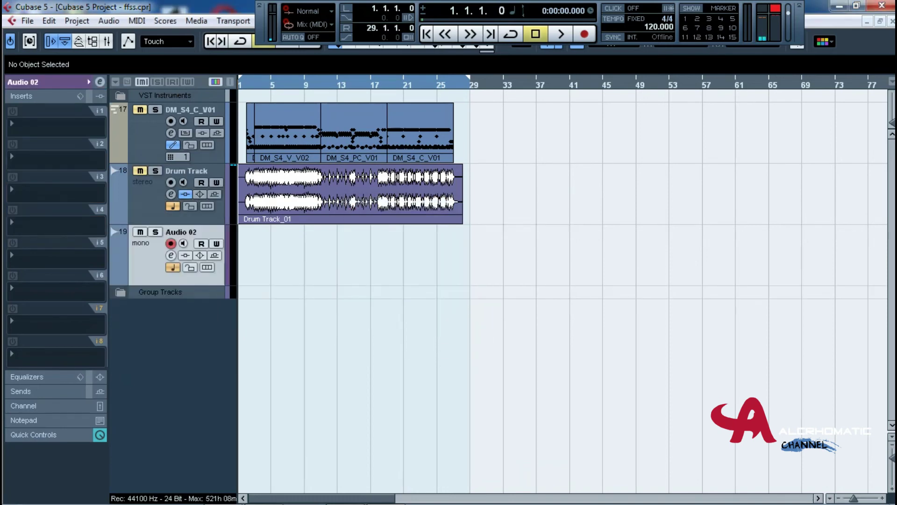
right_click(153, 271)
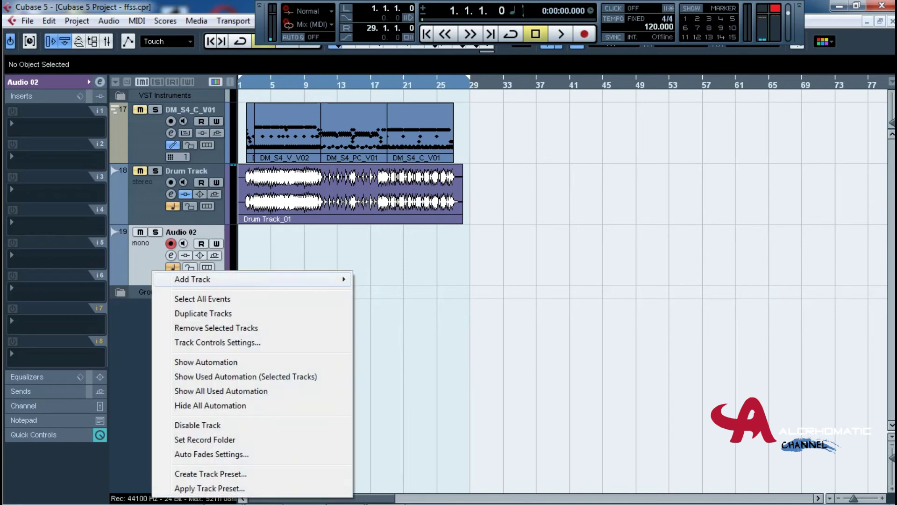
click(206, 328)
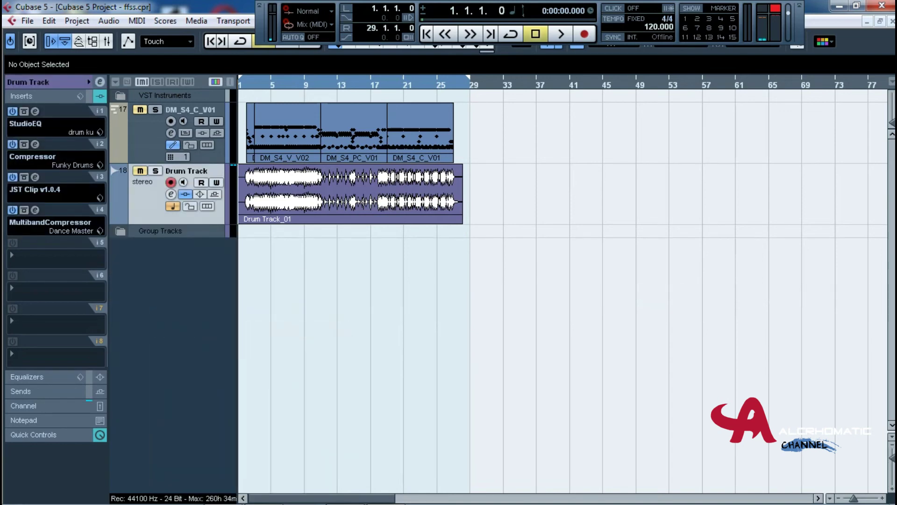
Import the test drum audio file from the Desktop onto the Drum Track with the default import options.
click(28, 20)
mouse_move(70, 240)
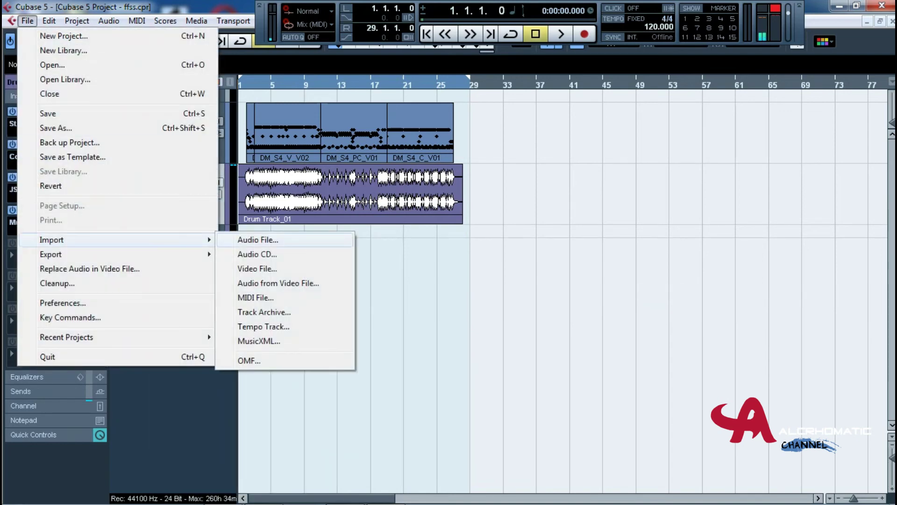
click(281, 241)
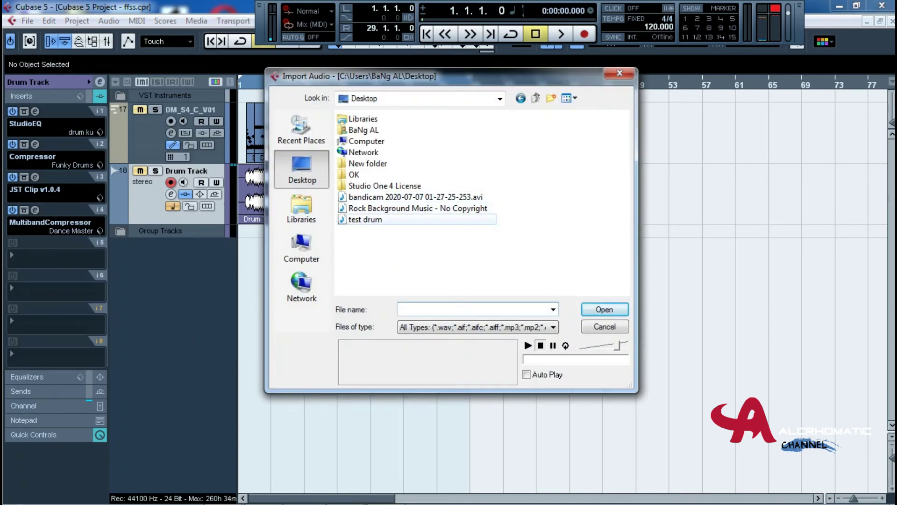
click(365, 219)
click(605, 310)
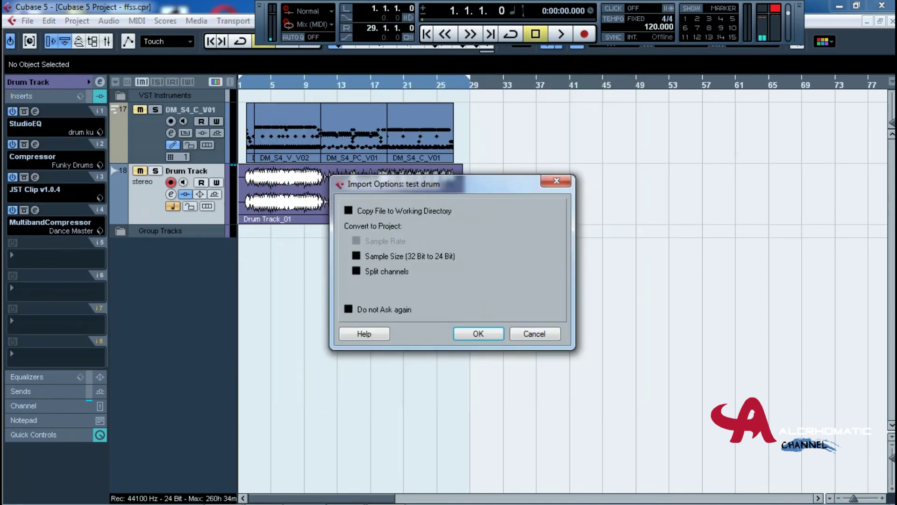
key(Return)
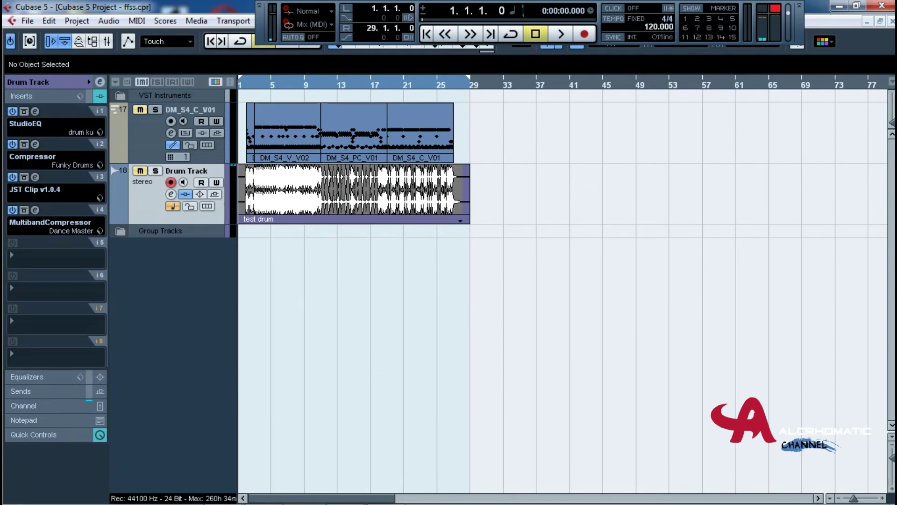
Move the imported test drum event off the Drum Track onto its own new track, and remove that track.
drag(276, 202, 283, 248)
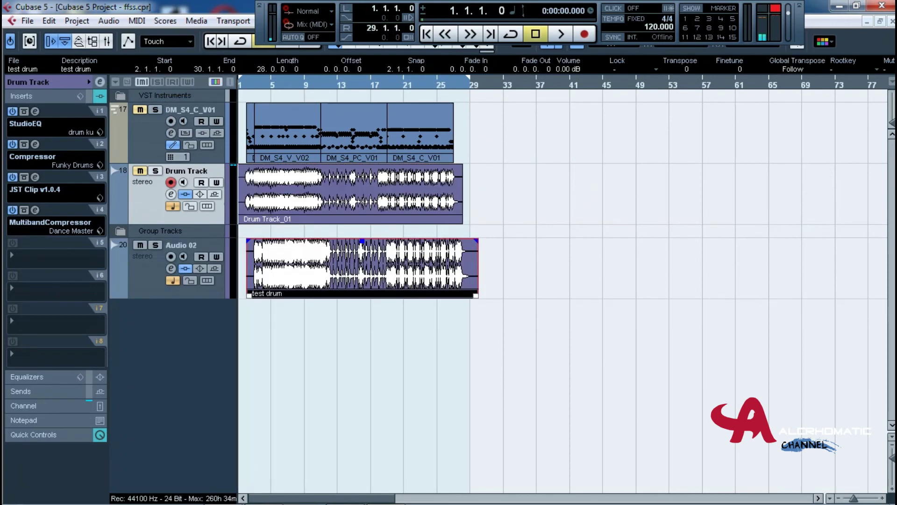
click(150, 262)
right_click(150, 262)
click(219, 113)
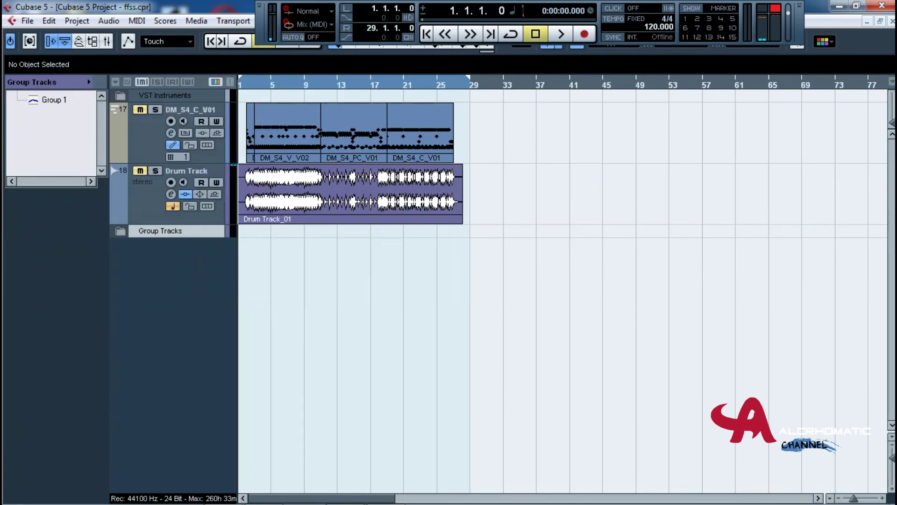
Add a mono audio track below the Group Tracks folder and name it "test drum".
right_click(179, 253)
click(201, 262)
click(474, 291)
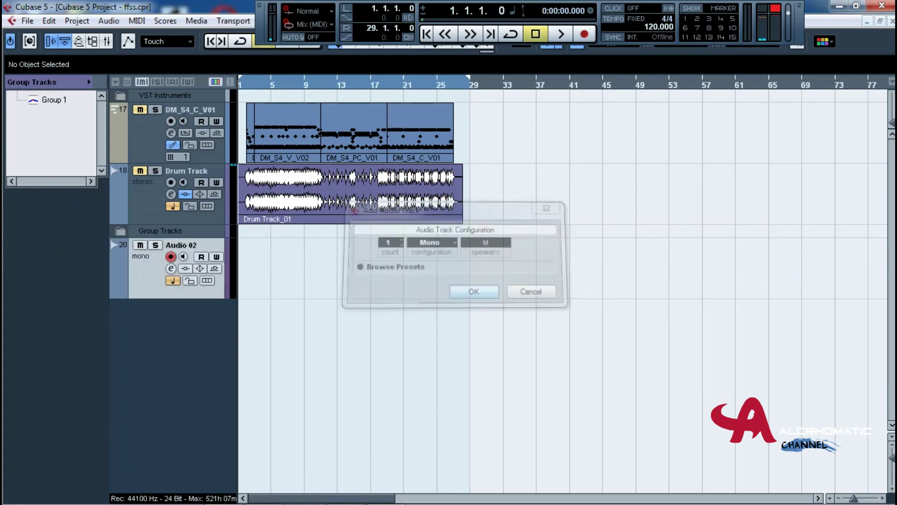
double_click(181, 245)
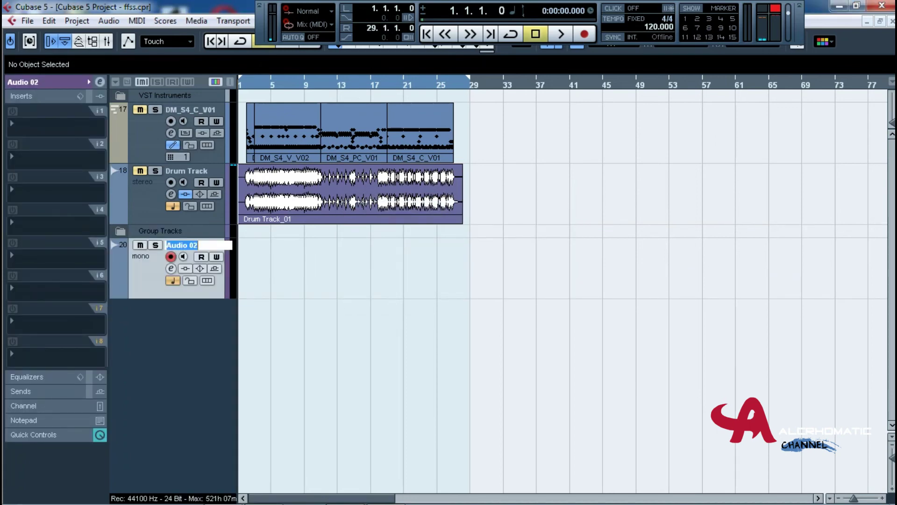
text(test drum)
key(Return)
Import the test drum file onto the test drum track as a new version with default options, deselect it and play it back.
click(27, 21)
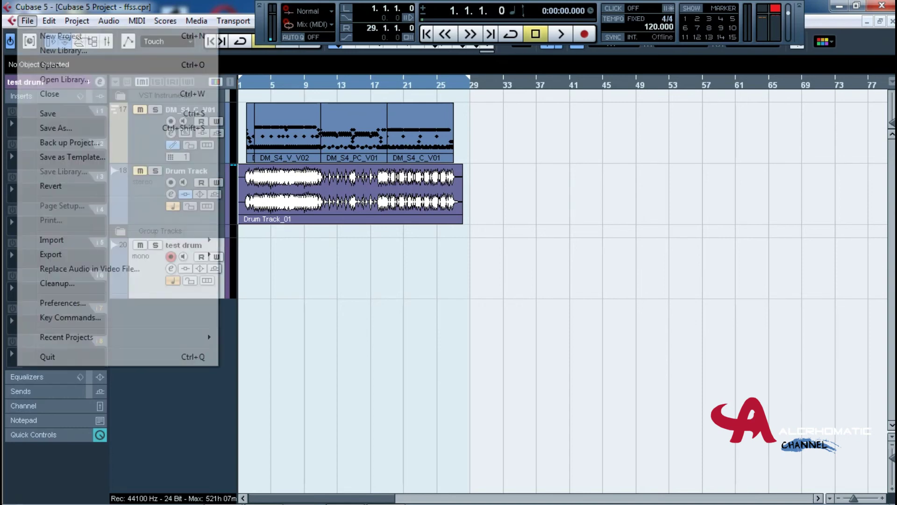
mouse_move(70, 240)
click(257, 240)
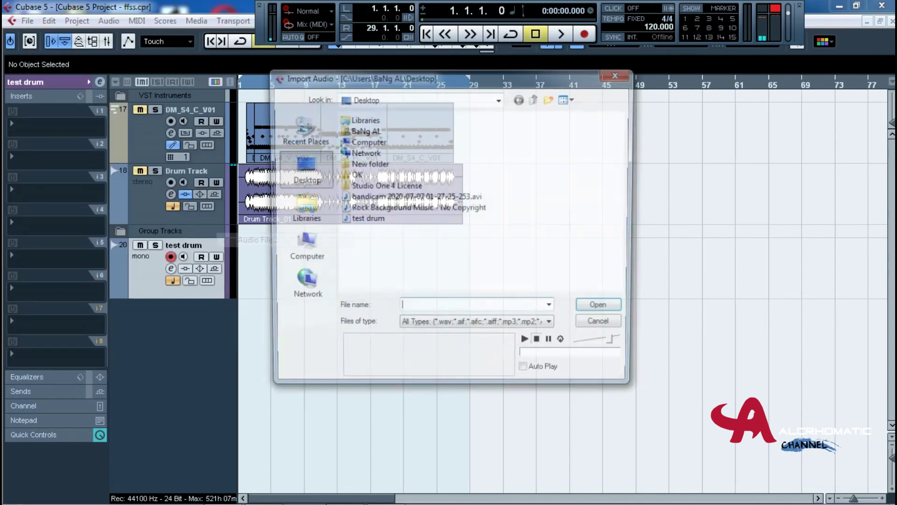
click(369, 220)
click(600, 307)
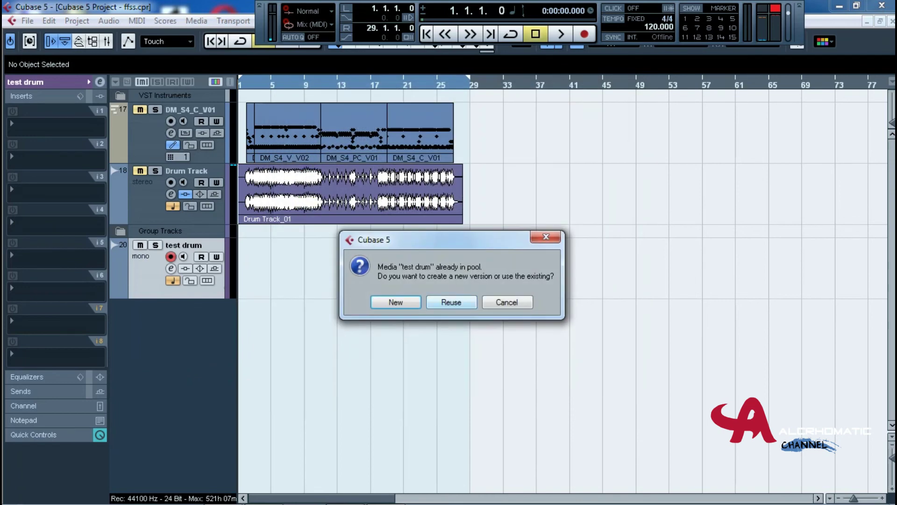
key(Return)
key(Return)
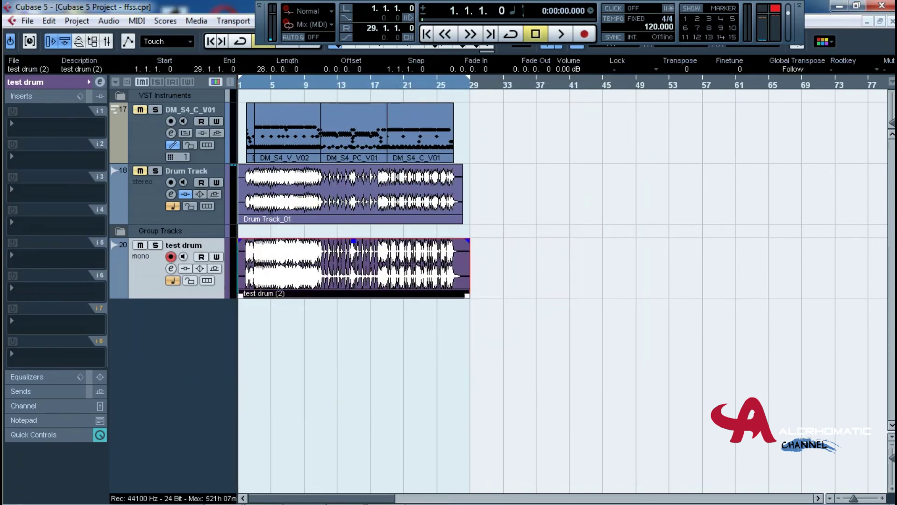
key(ctrl+shift+a)
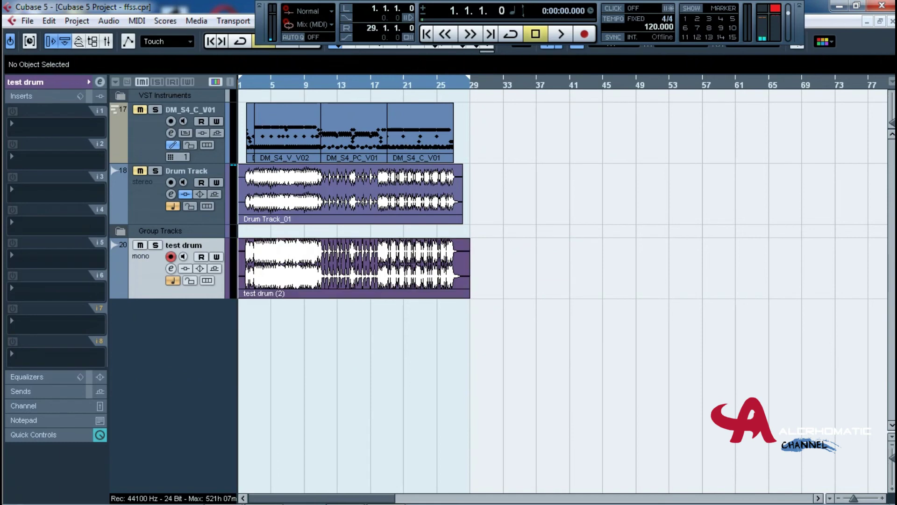
key(space)
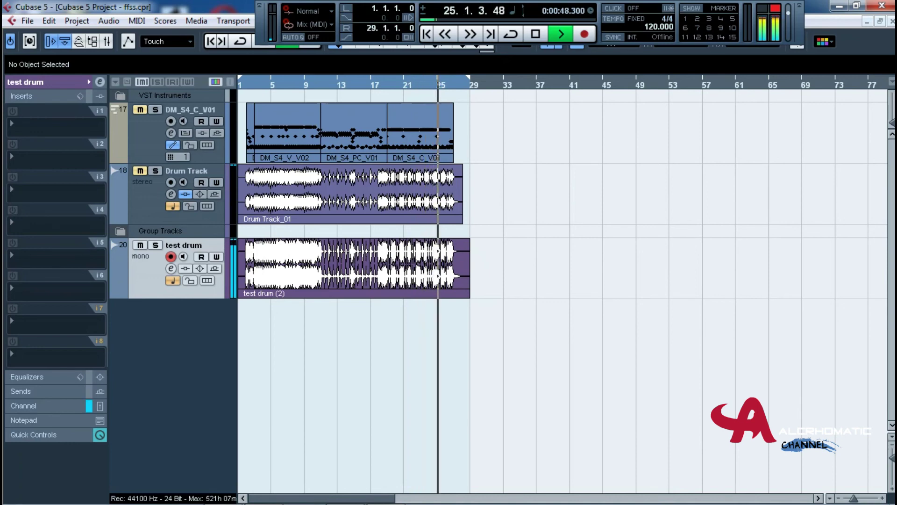
Add a fade-out about one and a half bars long to the end of the test drum event and stop playback.
click(354, 269)
drag(468, 240, 454, 240)
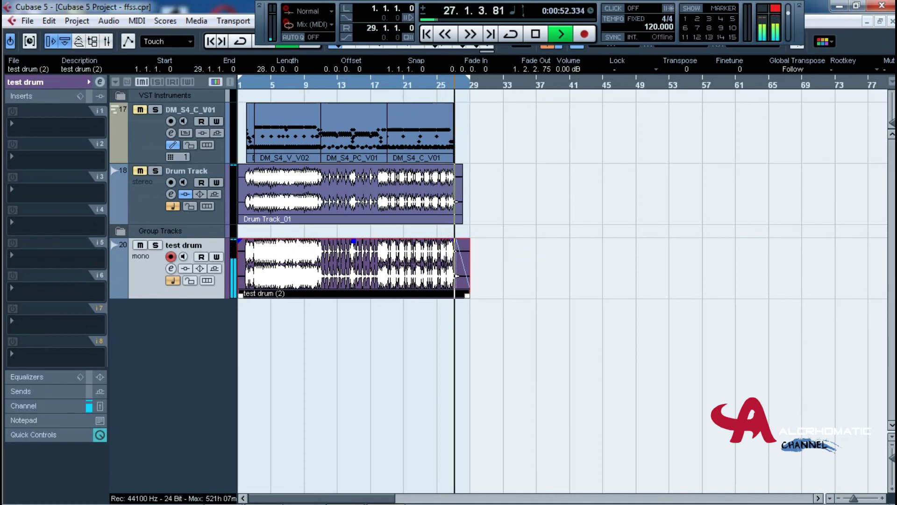
key(space)
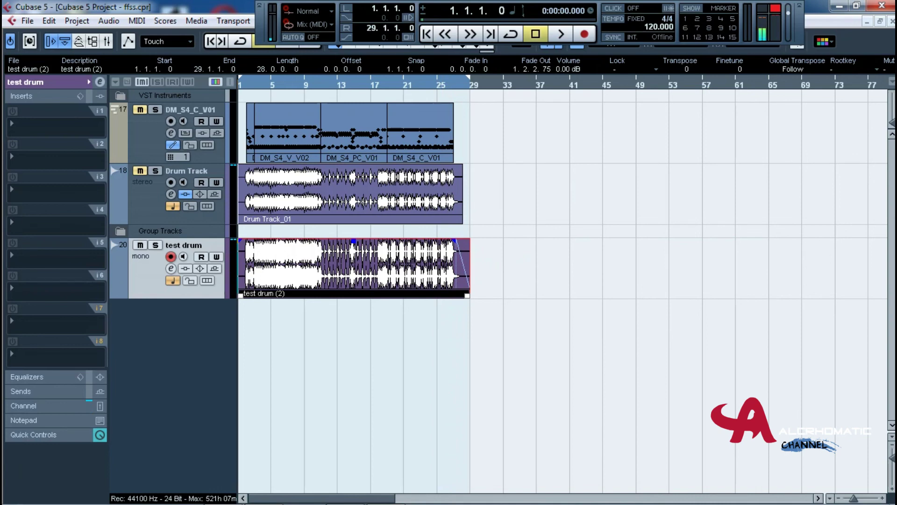
key(ctrl+shift+a)
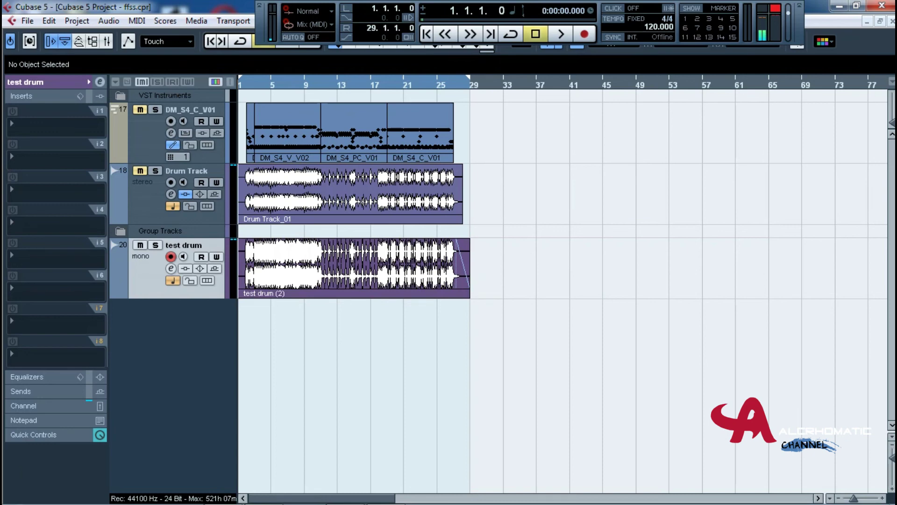
click(354, 269)
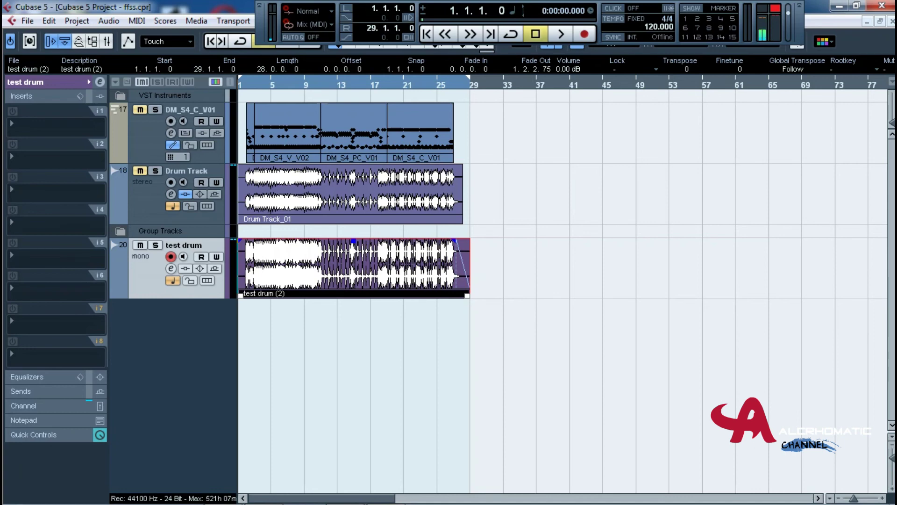
key(ctrl+shift+a)
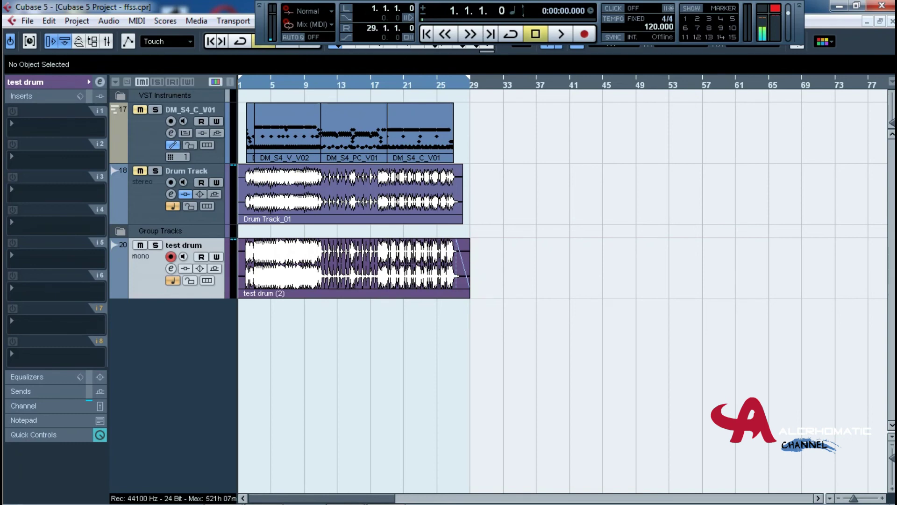
View the Superior Drummer kit assigned to the DM_S4_C_V01 MIDI track and close its window.
click(148, 135)
click(96, 206)
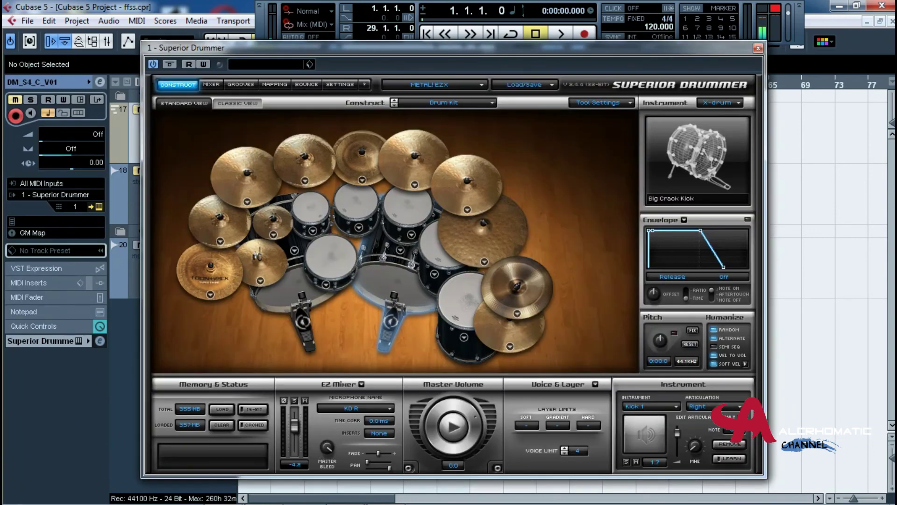
drag(440, 48, 493, 33)
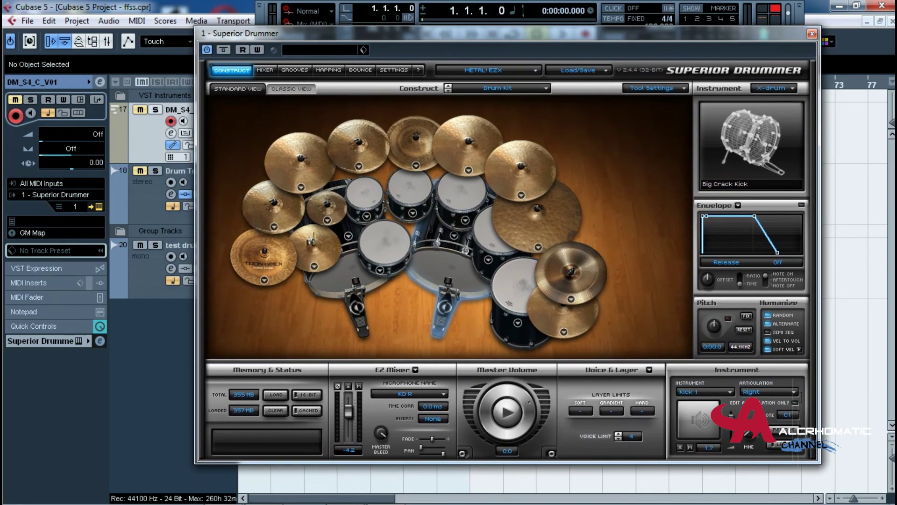
click(813, 34)
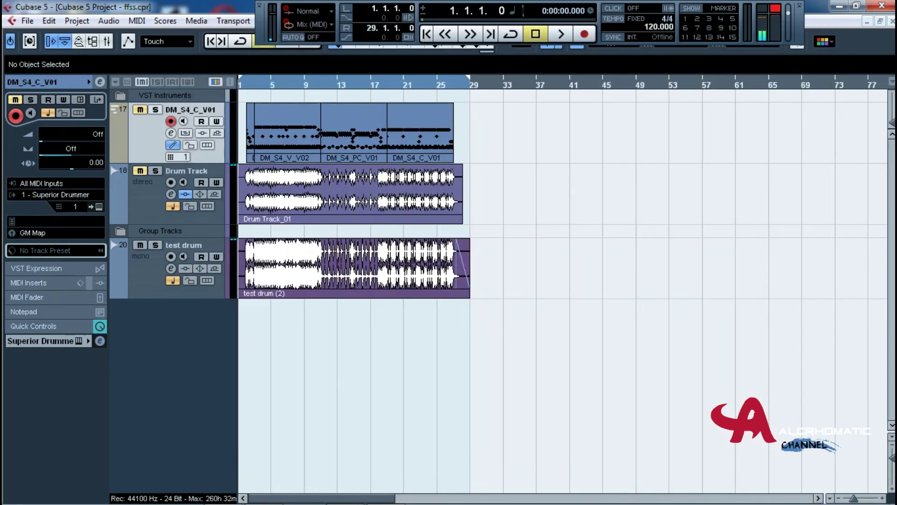
drag(253, 126, 485, 136)
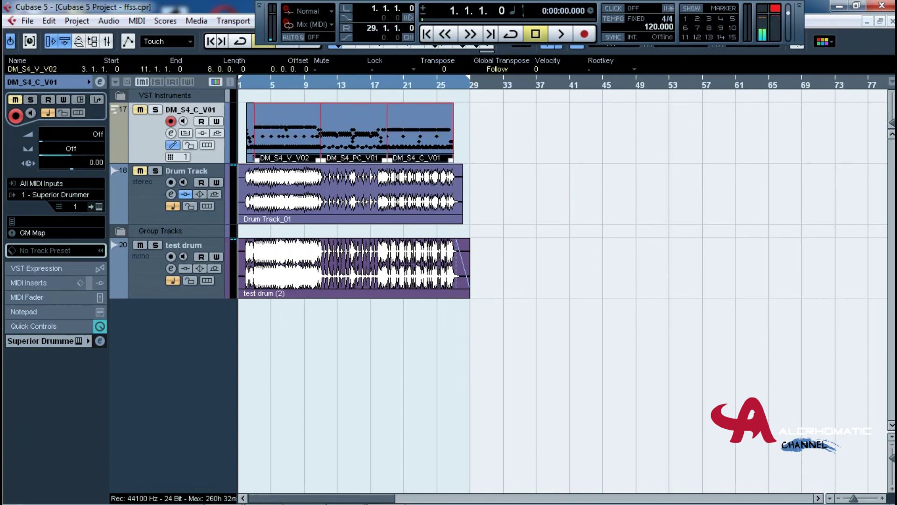
click(485, 136)
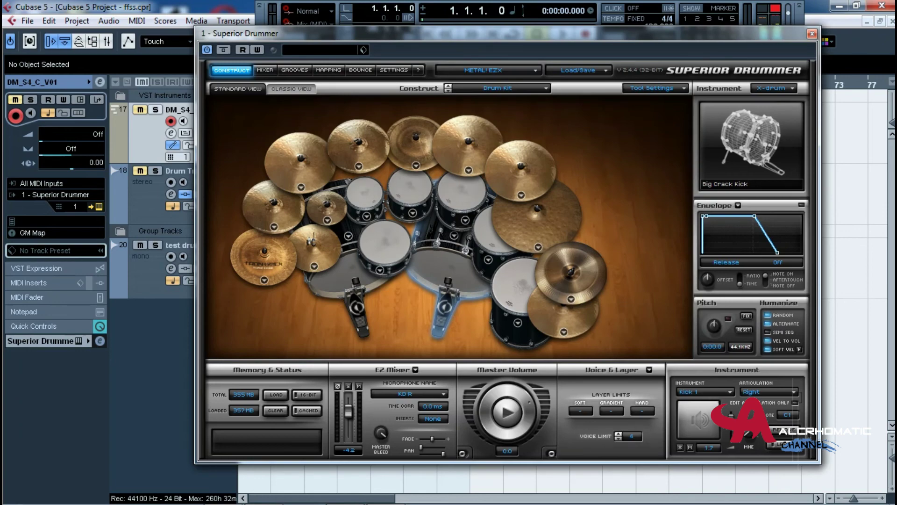
click(812, 33)
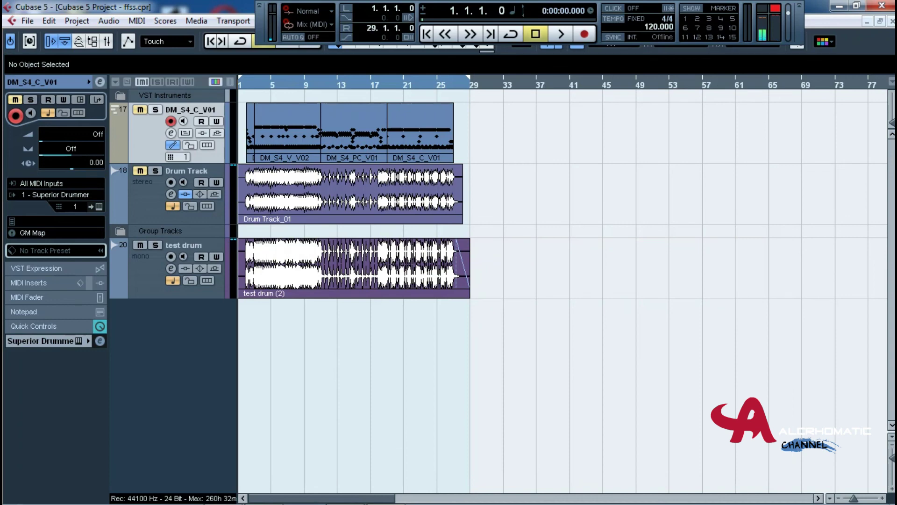
Select the Drum_Track_01 audio event and show the Drum Track's insert effects in the Inspector.
drag(241, 125, 416, 137)
click(495, 140)
click(351, 194)
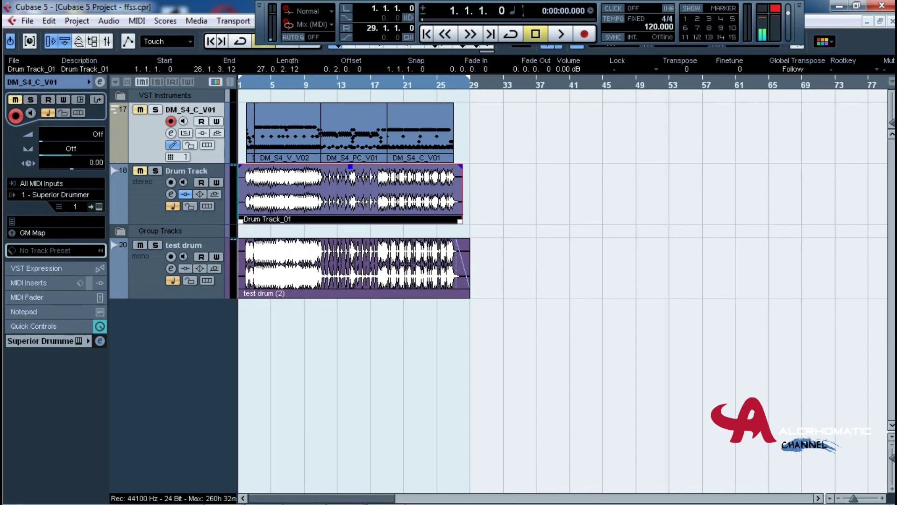
click(149, 206)
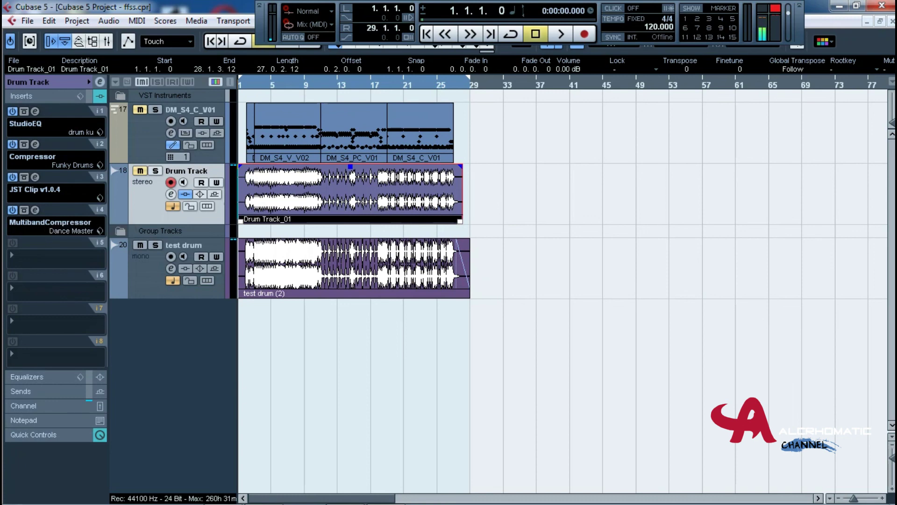
Return to the DM_S4_C_V01 track, look at its Superior Drummer instrument again and close it.
click(141, 140)
click(99, 206)
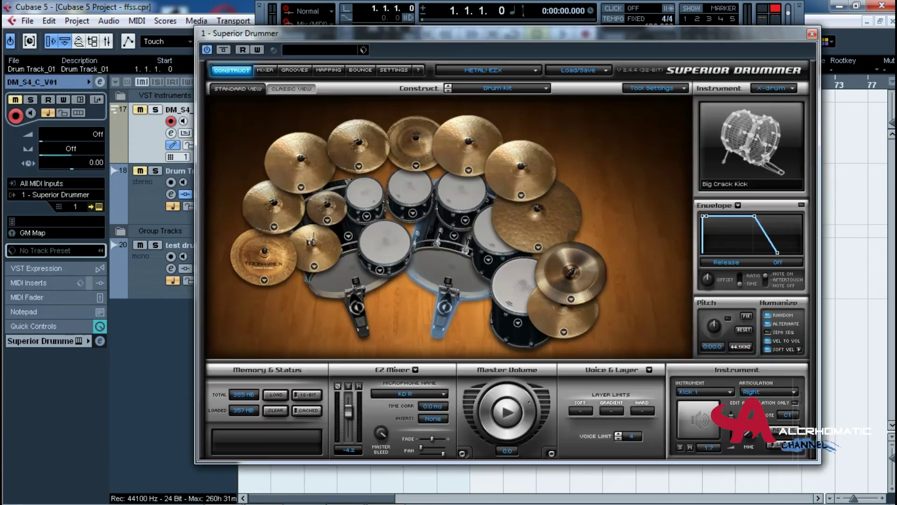
drag(420, 34, 351, 29)
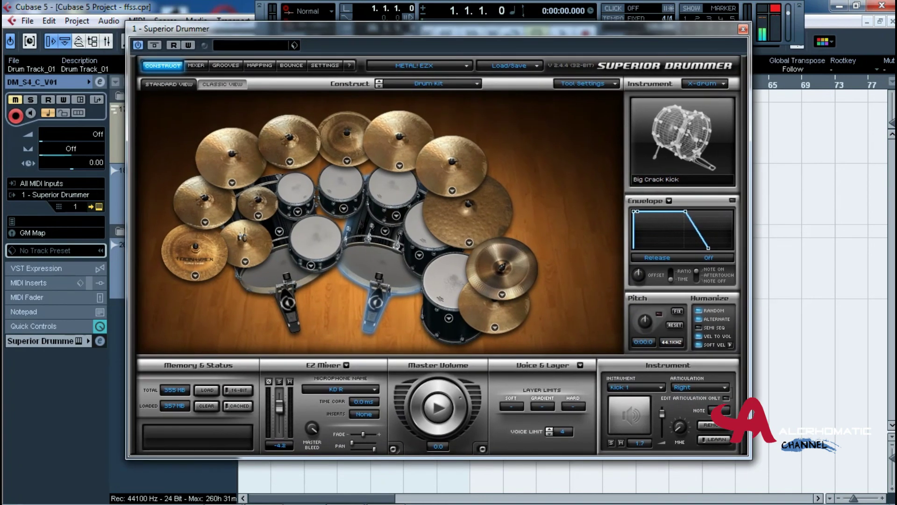
click(743, 29)
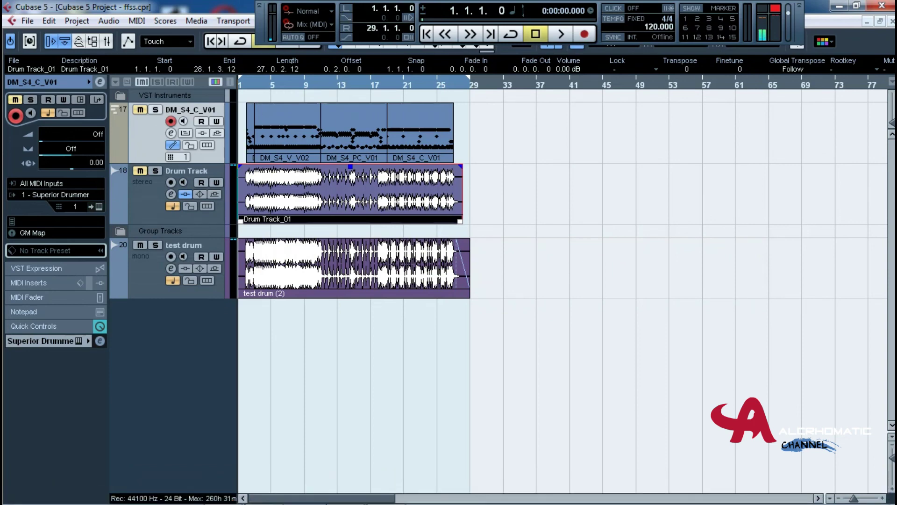
click(374, 369)
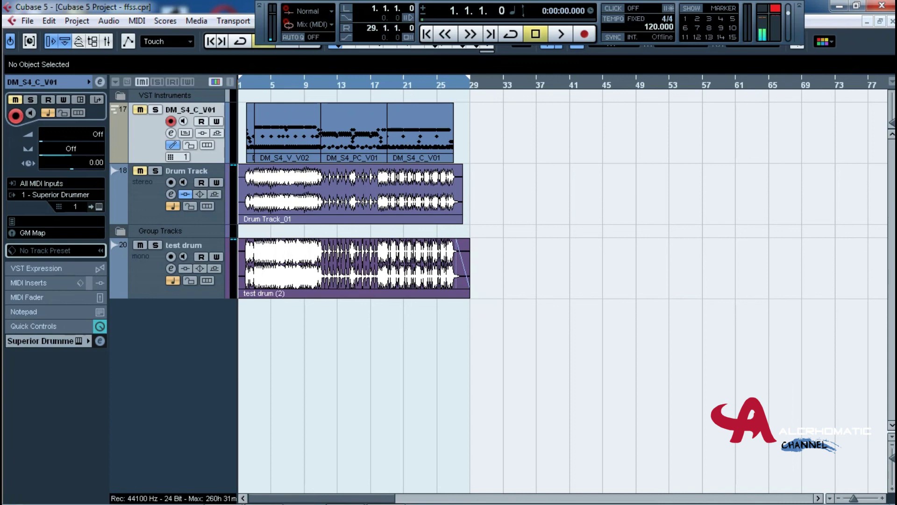
drag(506, 307, 238, 92)
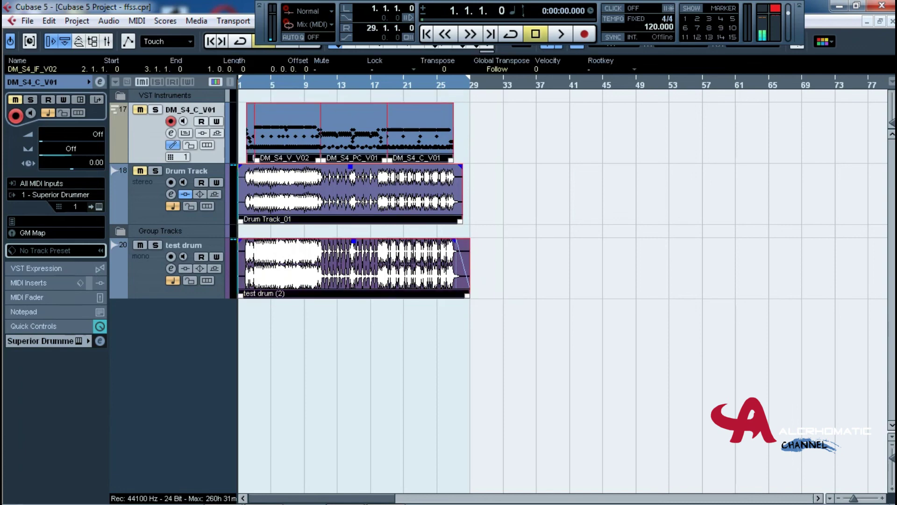
click(244, 96)
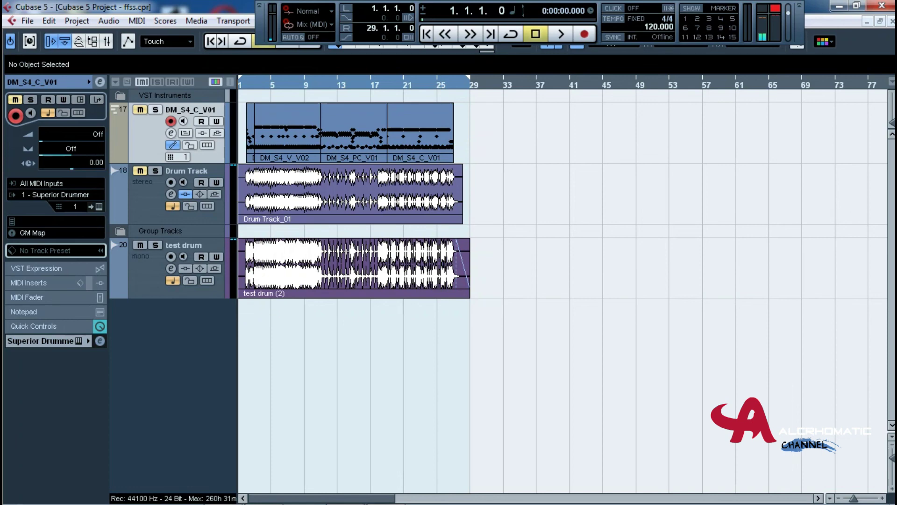
click(350, 194)
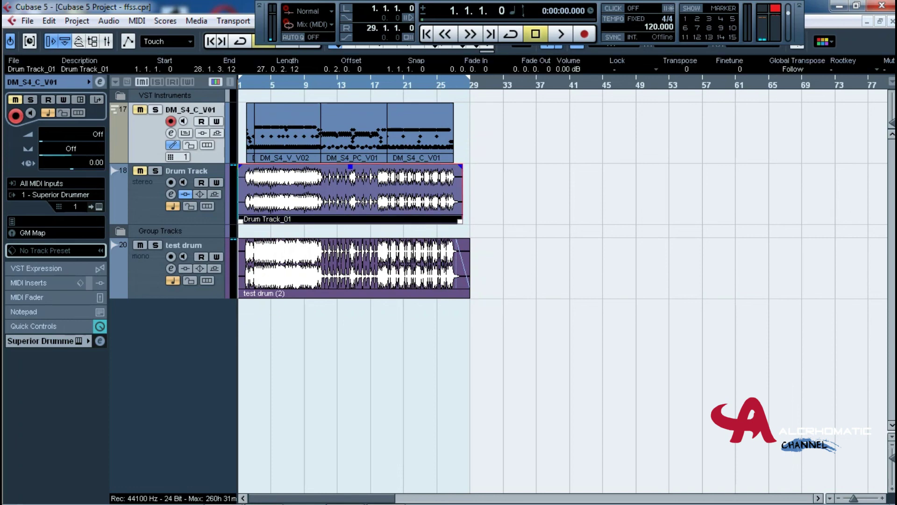
drag(241, 126, 482, 132)
drag(240, 135, 574, 134)
click(574, 134)
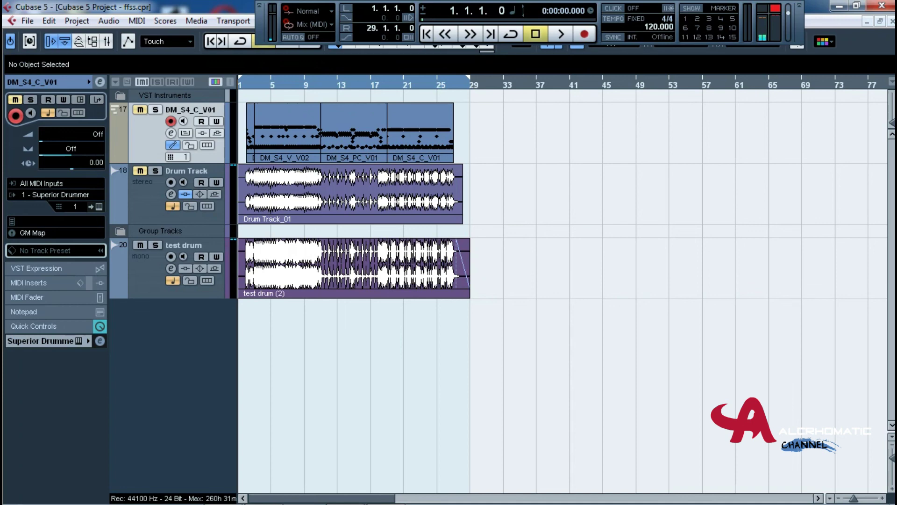
Leave all drum events deselected and play the project from the beginning to hear the test drum audio.
drag(251, 137, 504, 143)
click(504, 140)
key(space)
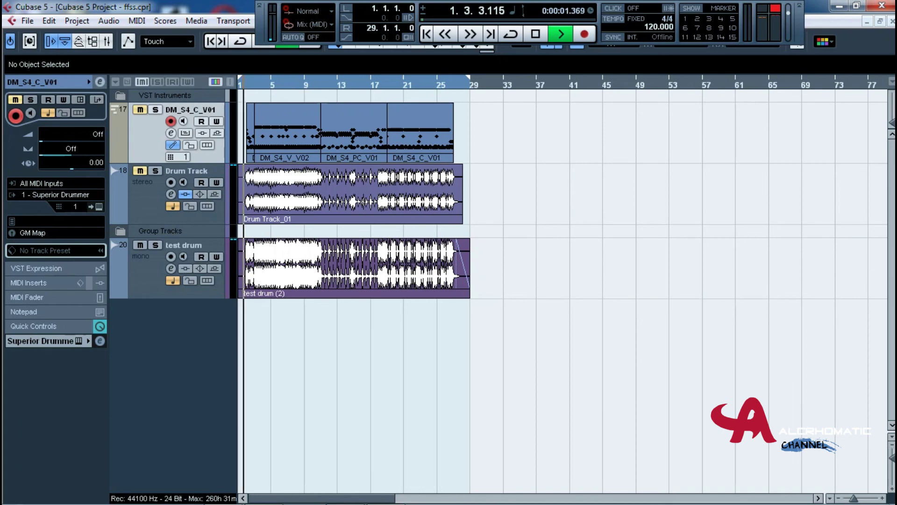